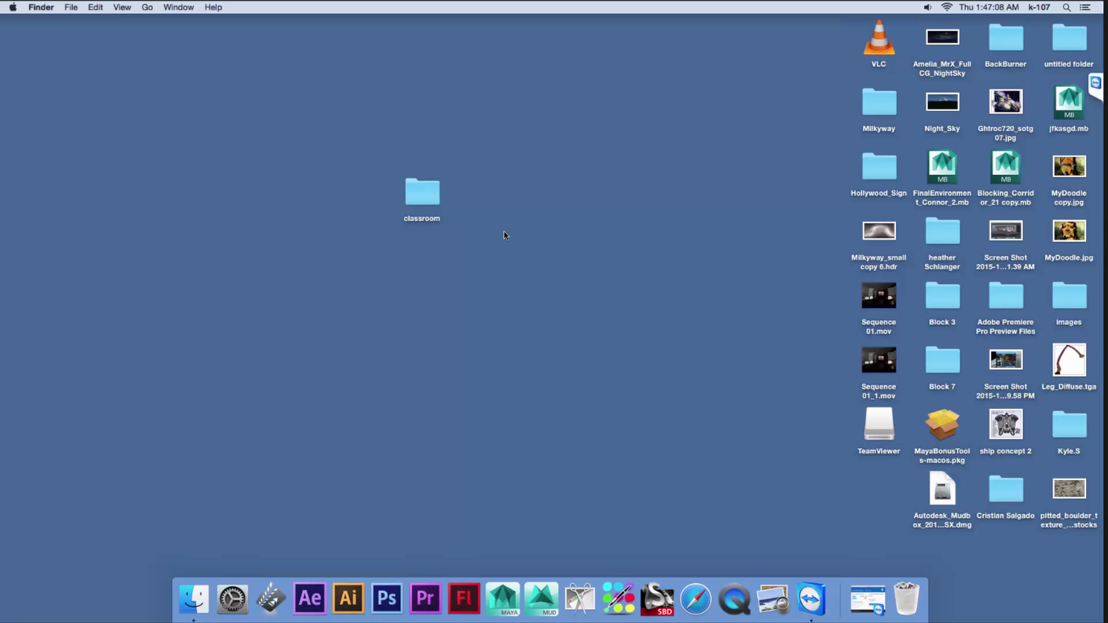
- Launch Maya and set the project to the Batman folder inside the classroom folder on the Desktop
click(418, 189)
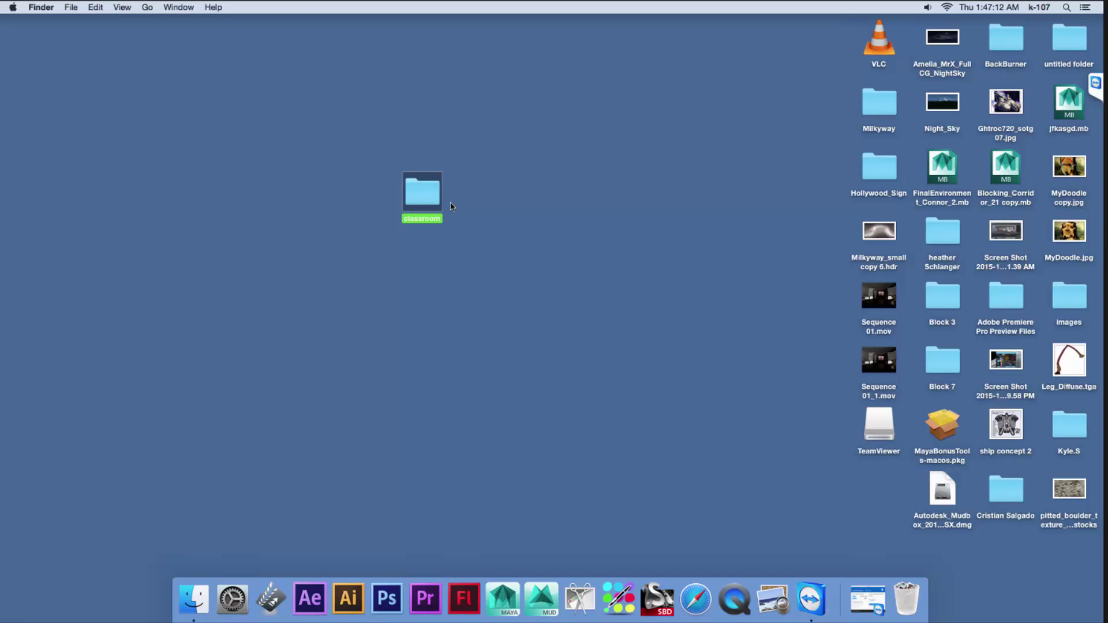
click(504, 598)
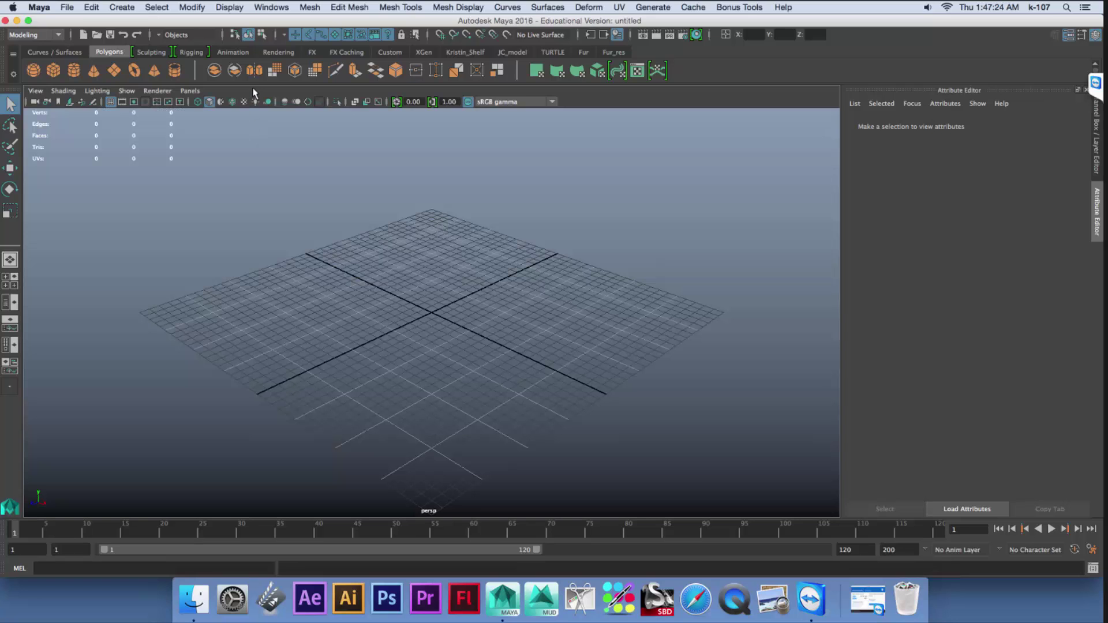
click(67, 7)
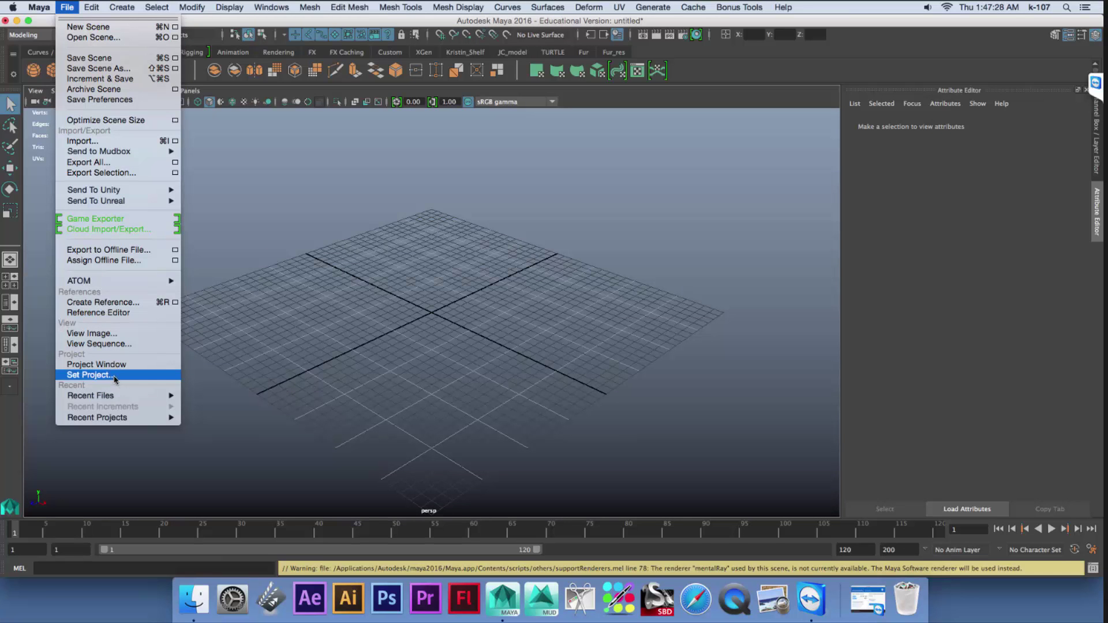
click(148, 376)
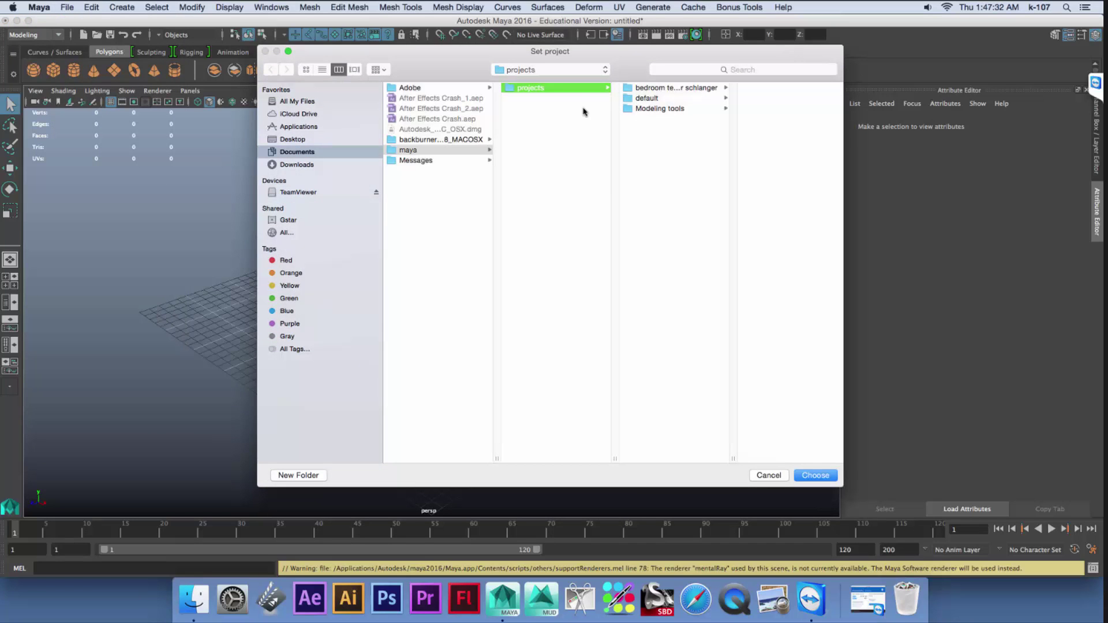
click(293, 139)
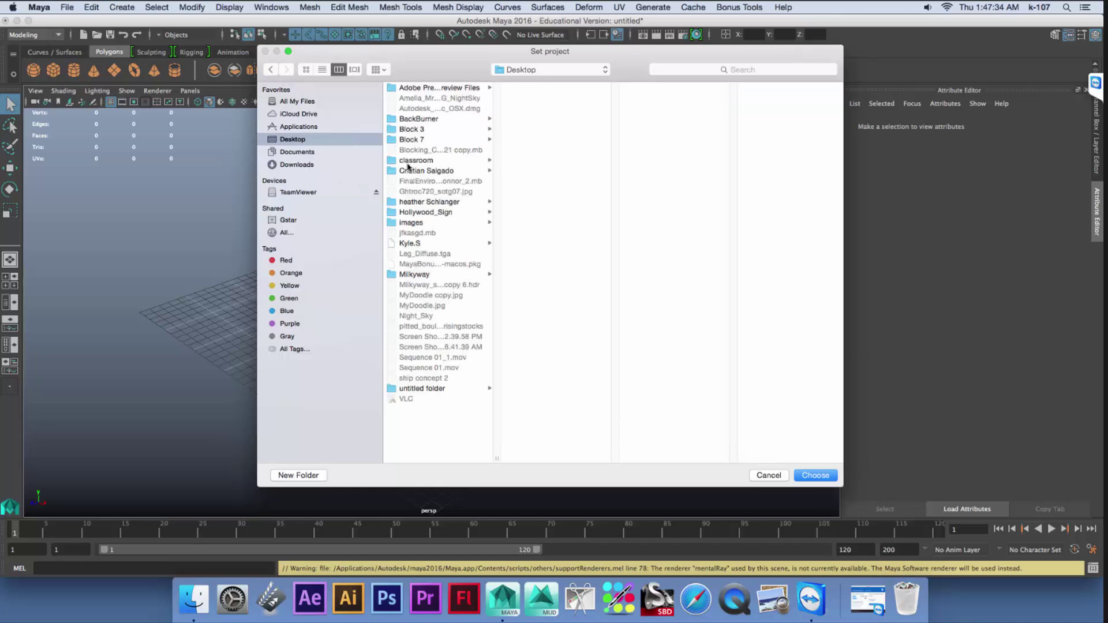
click(426, 161)
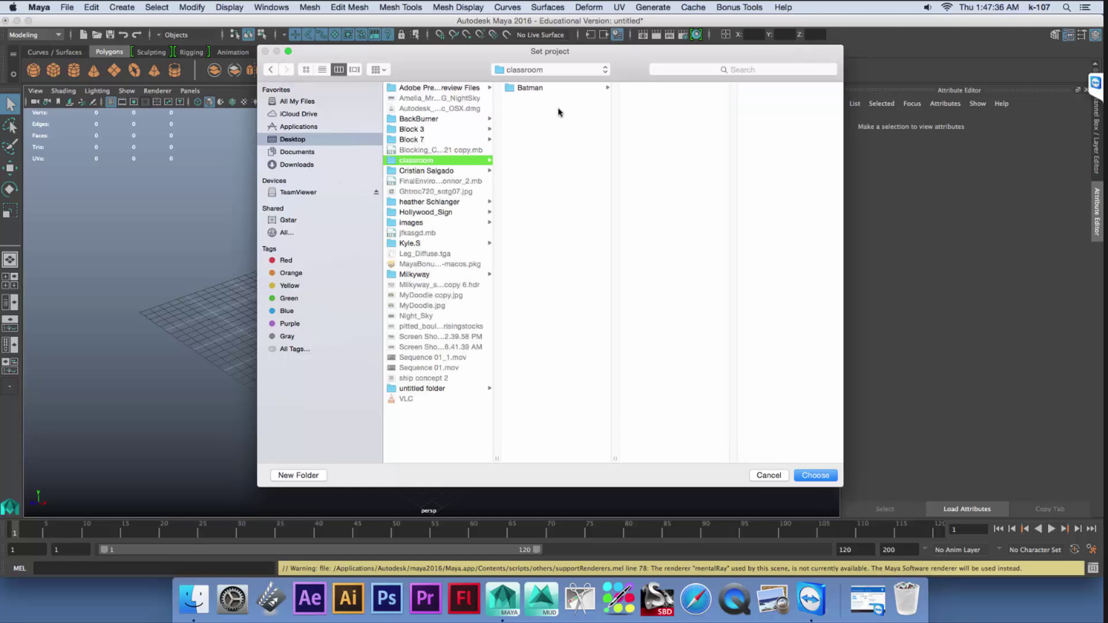
key(Right)
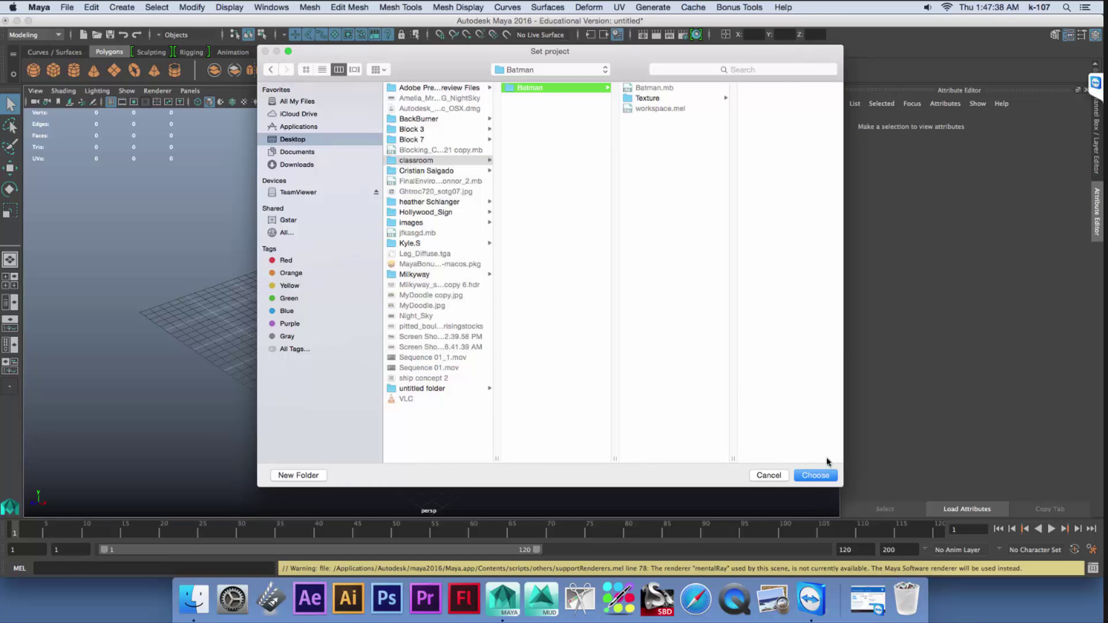
click(819, 478)
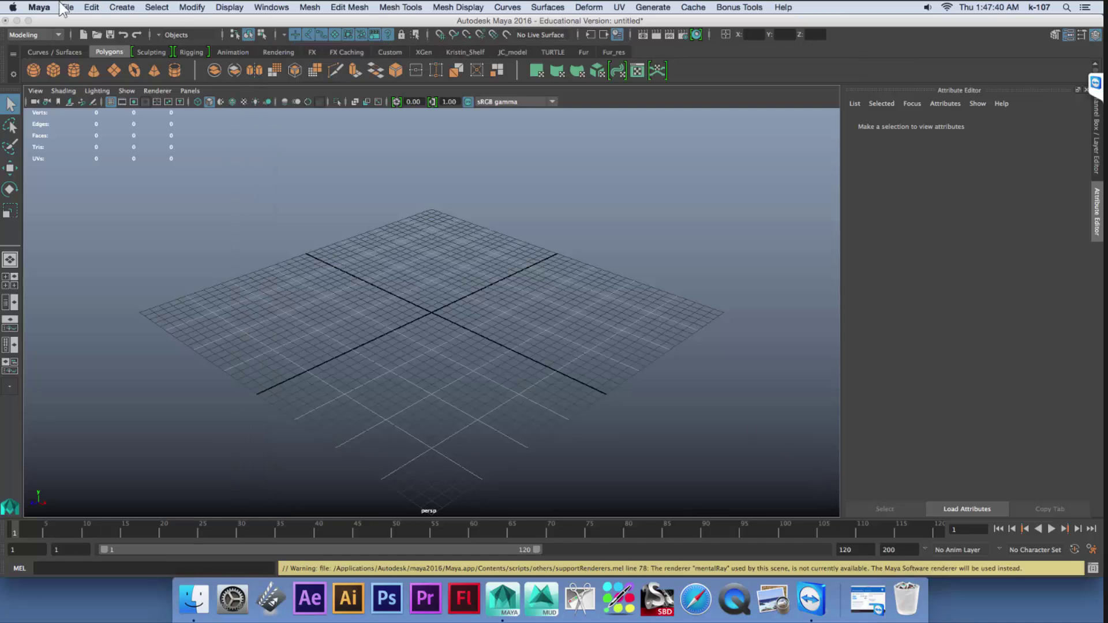
- Open the Batman.mb scene without saving the untitled scene, and dismiss the Render View window
click(67, 7)
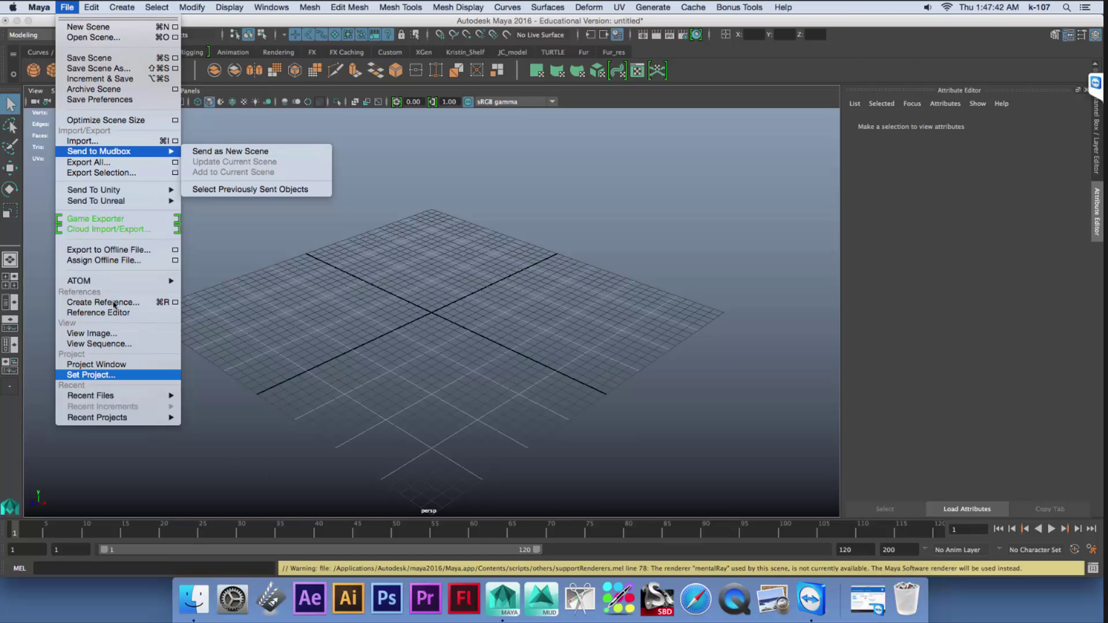
click(98, 37)
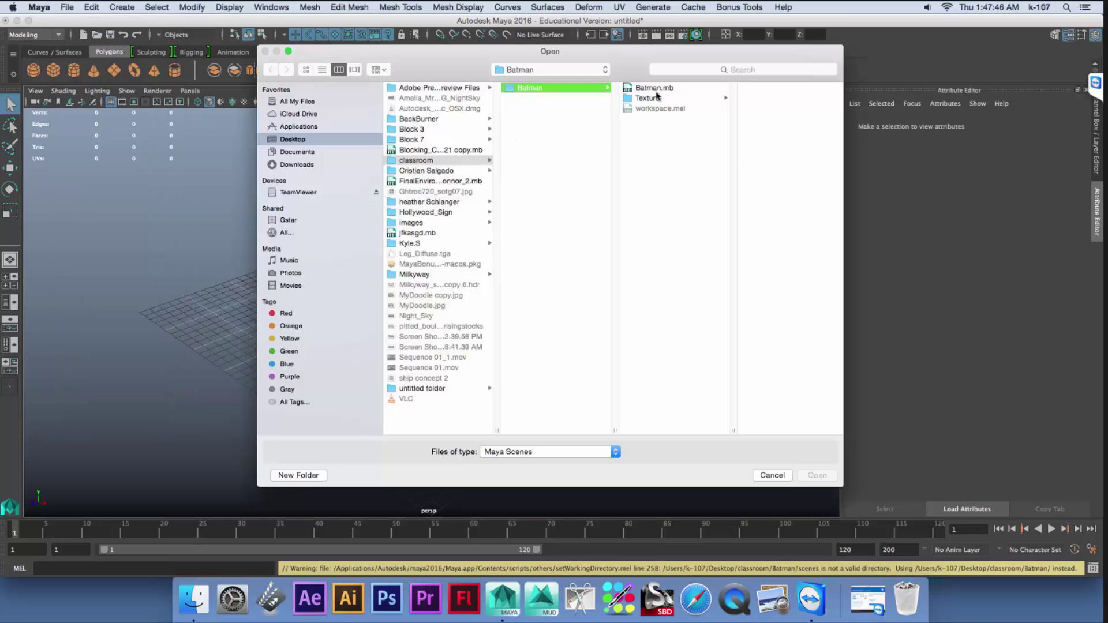
click(655, 88)
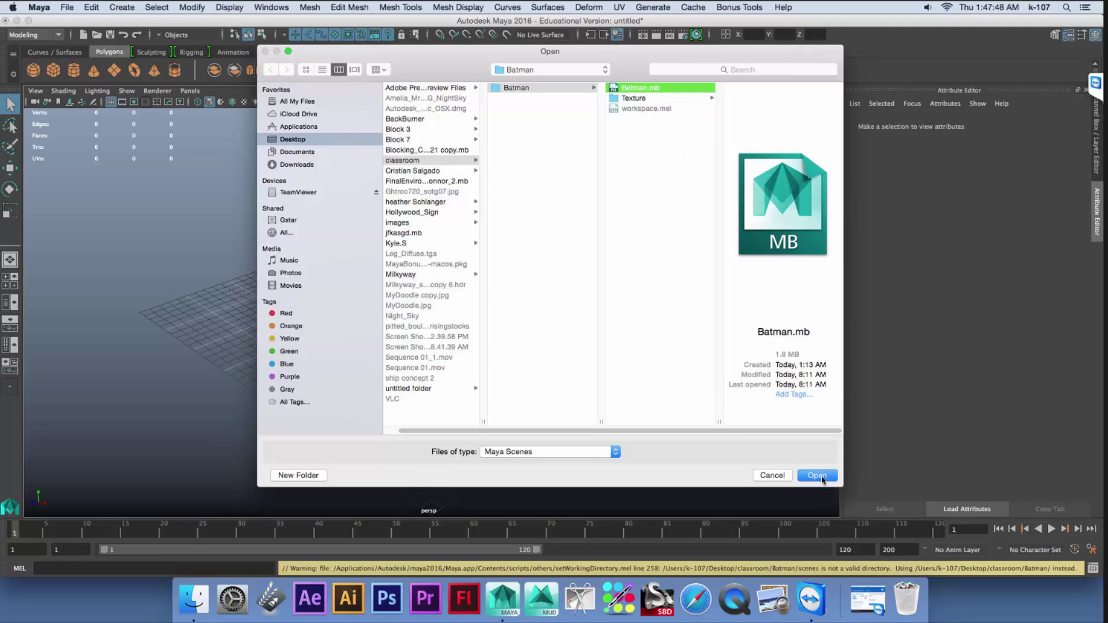
click(824, 478)
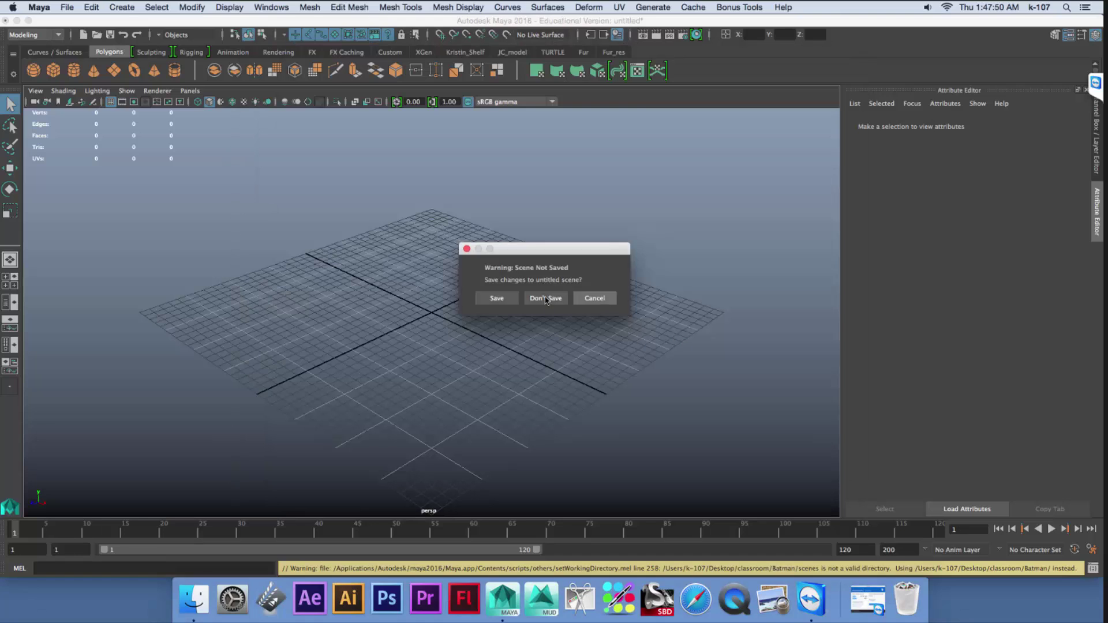
click(595, 298)
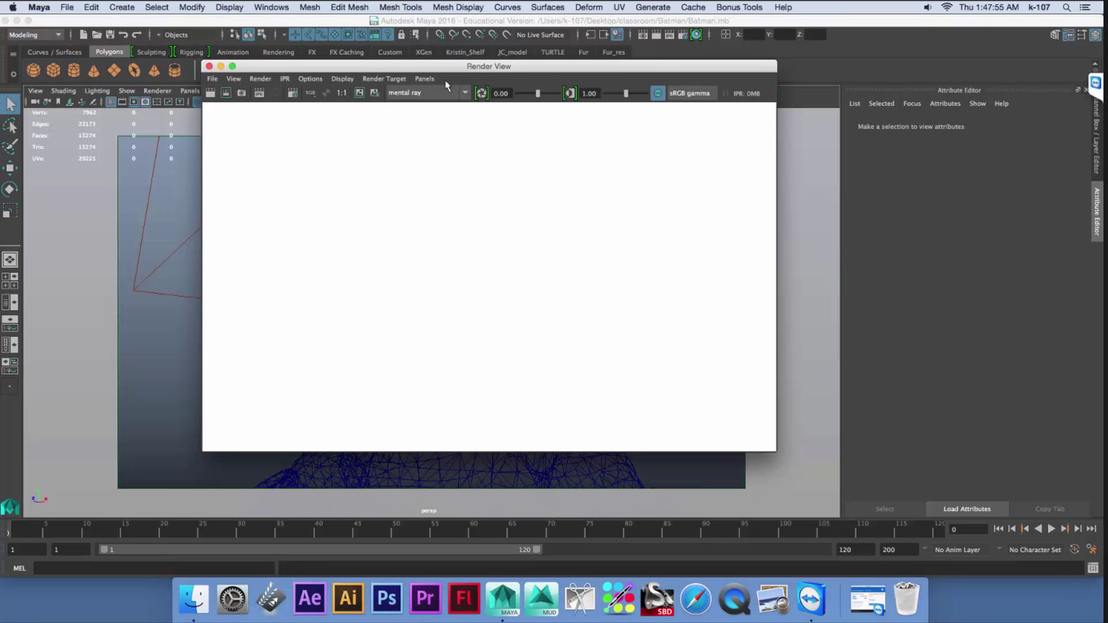
click(209, 65)
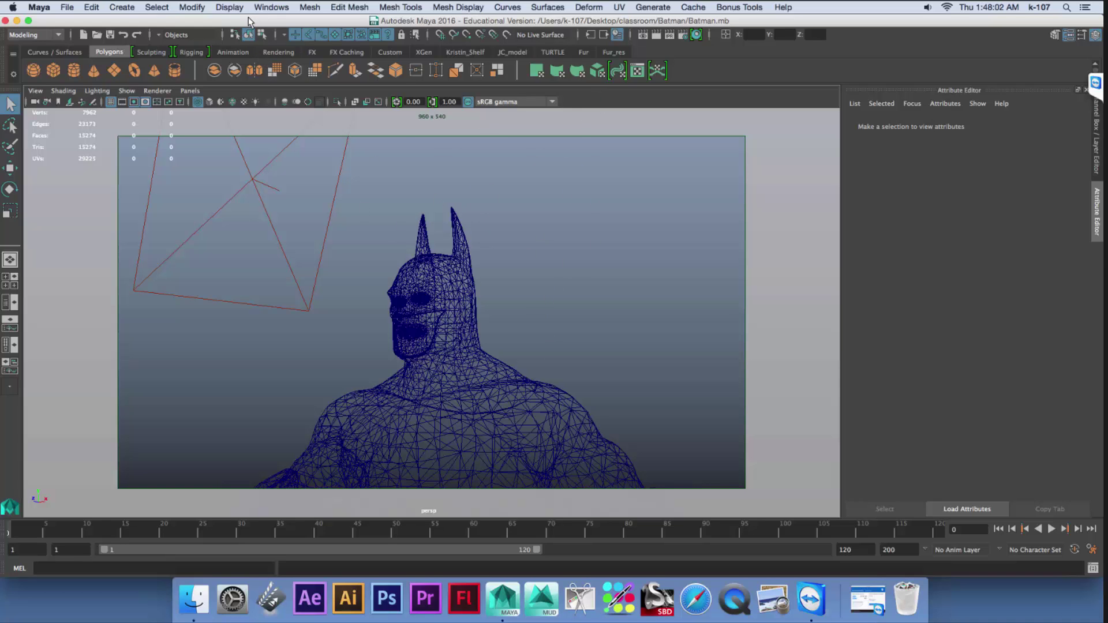
- Open the File Path Editor and expand the Texture directory to examine the scene's texture file paths
click(273, 7)
mouse_move(283, 50)
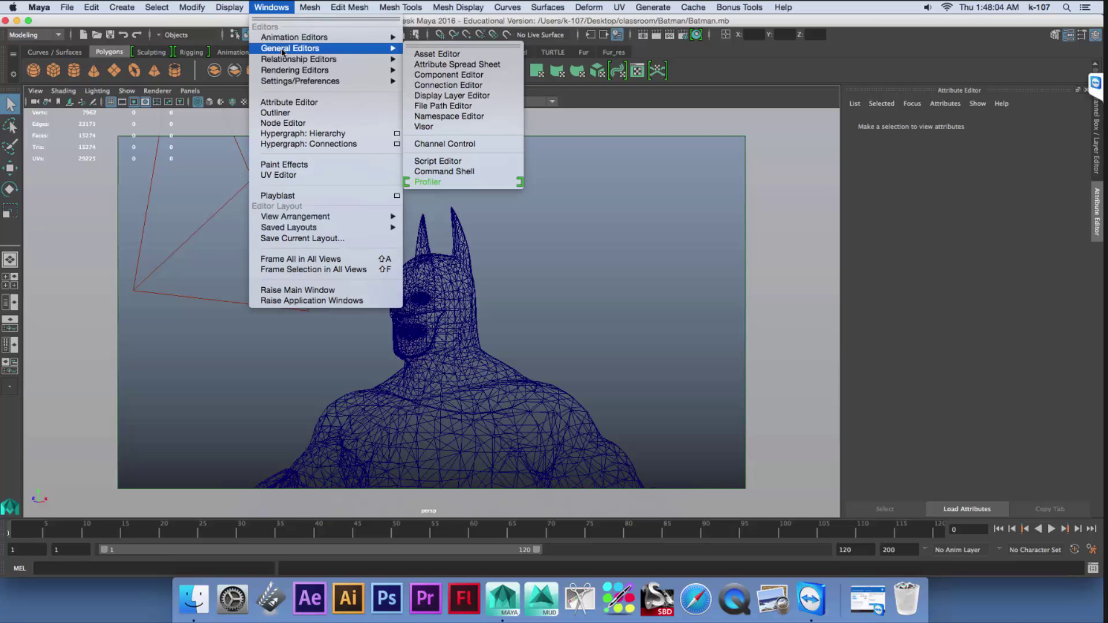
click(452, 106)
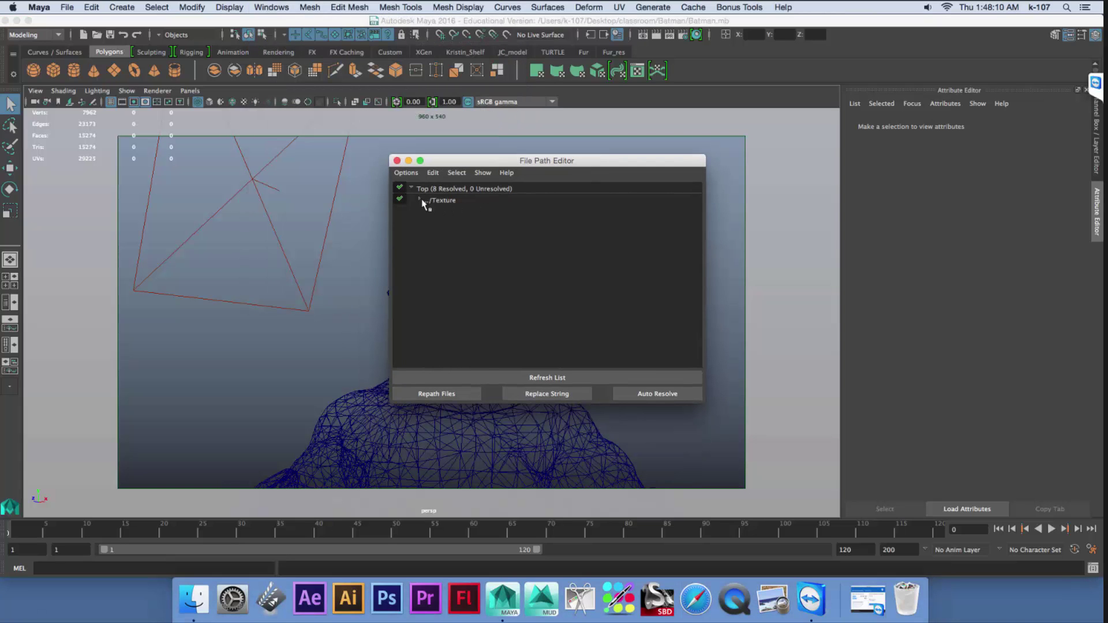
click(420, 200)
drag(512, 167, 737, 121)
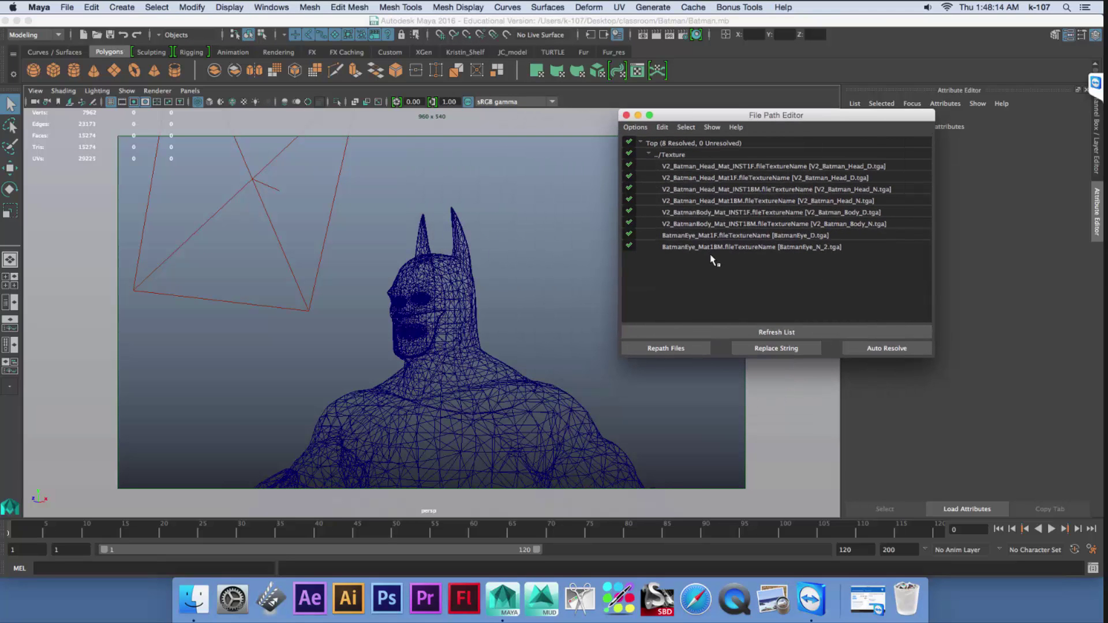
click(725, 95)
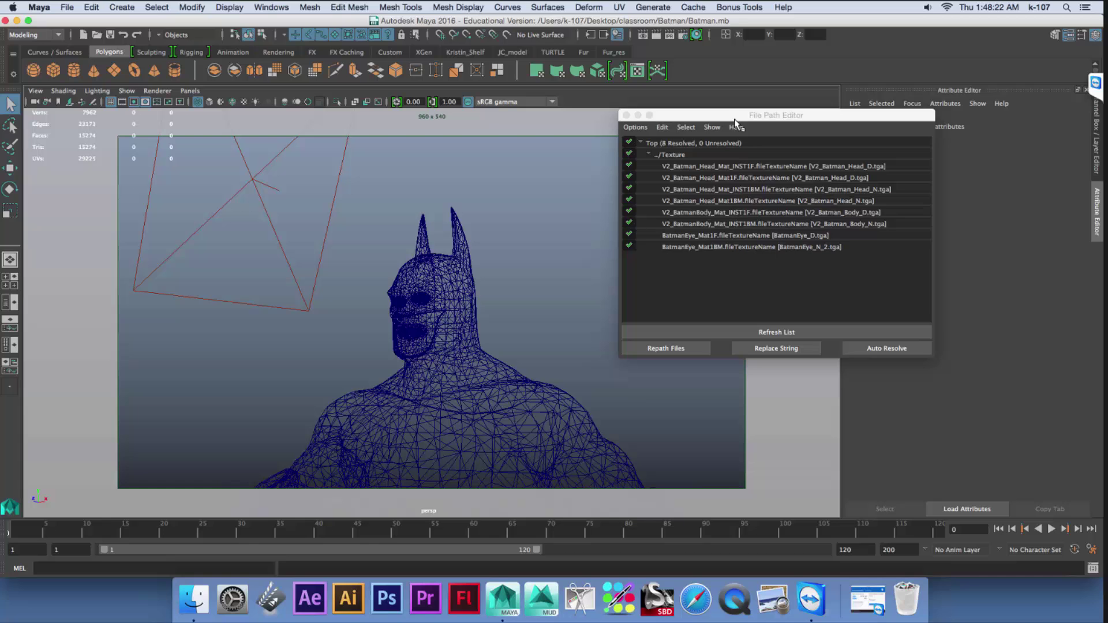
drag(732, 120, 649, 121)
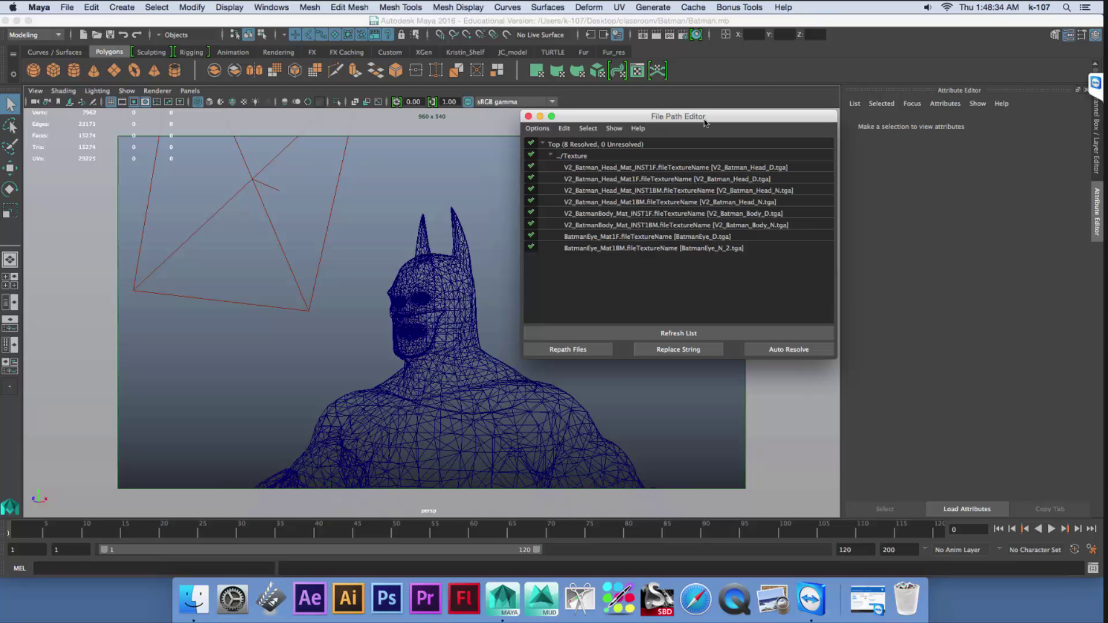
drag(704, 122, 703, 121)
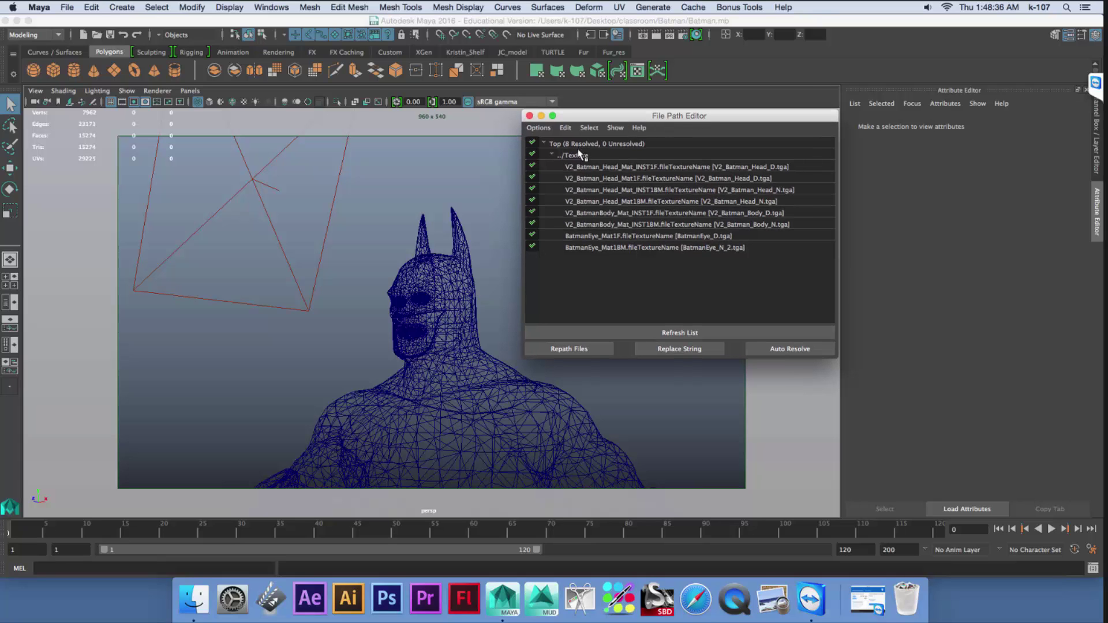
- Check the texture files in the classroom/Batman/Texture folder in Finder, and return to Maya
click(194, 595)
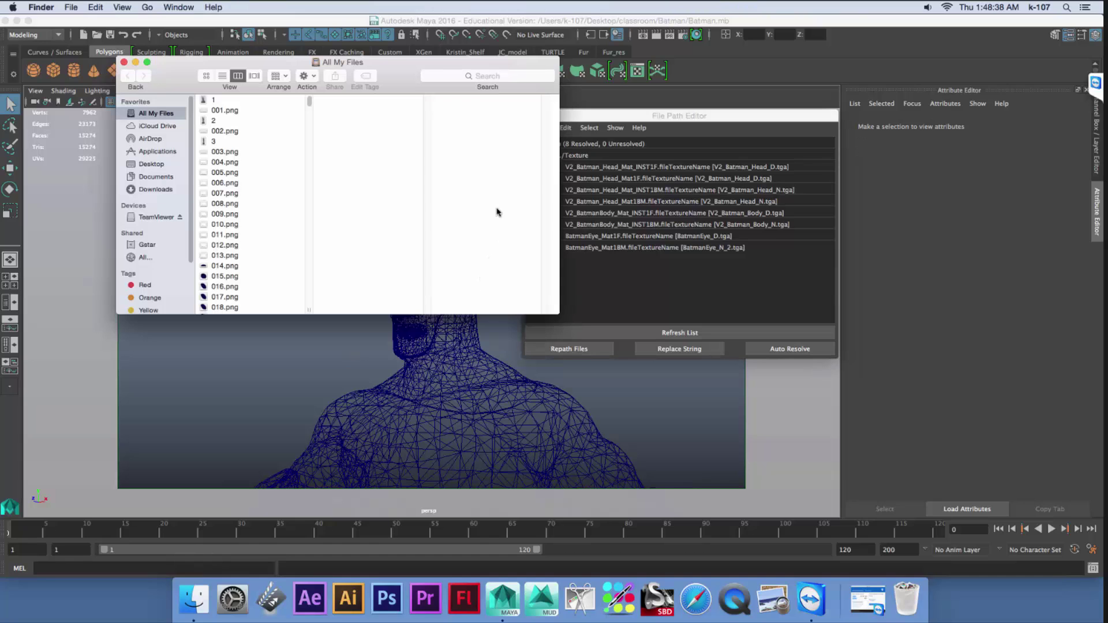
click(154, 165)
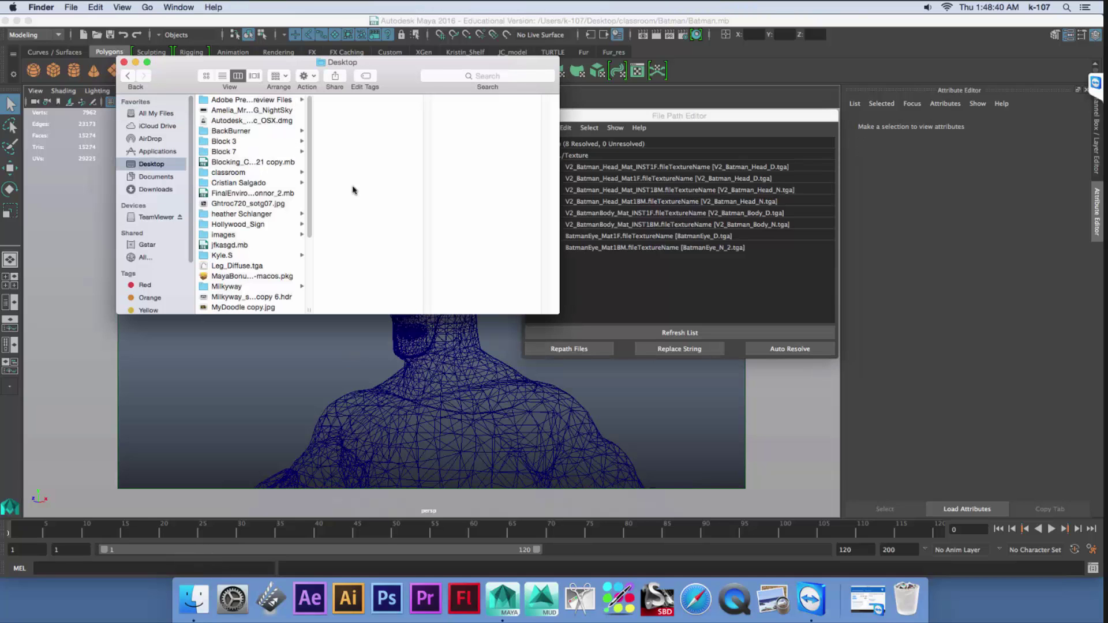
click(273, 174)
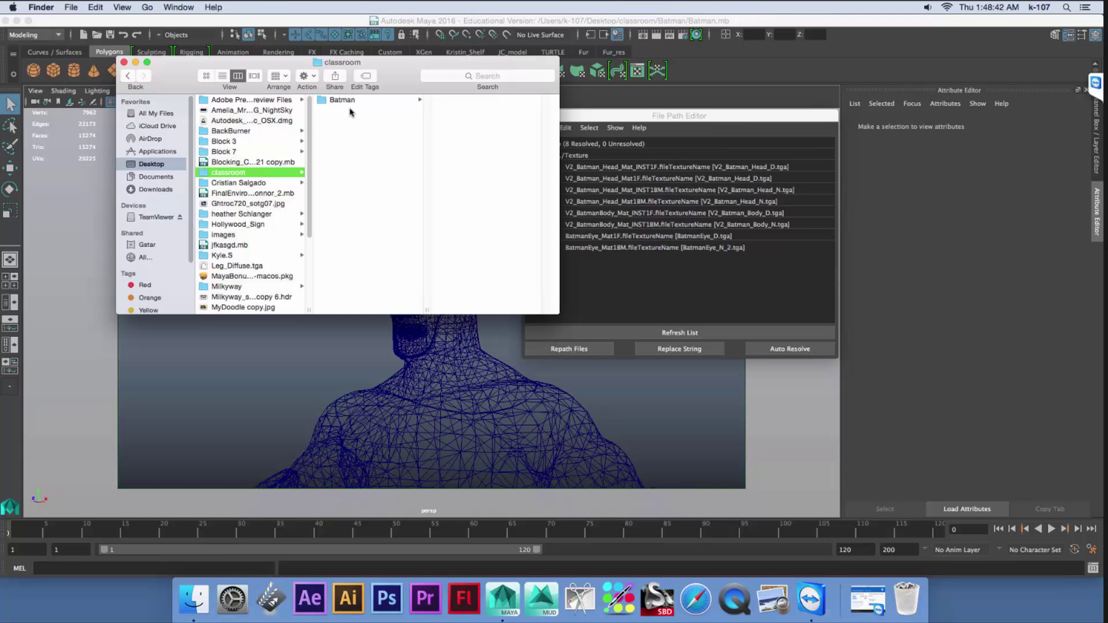
click(370, 101)
click(458, 110)
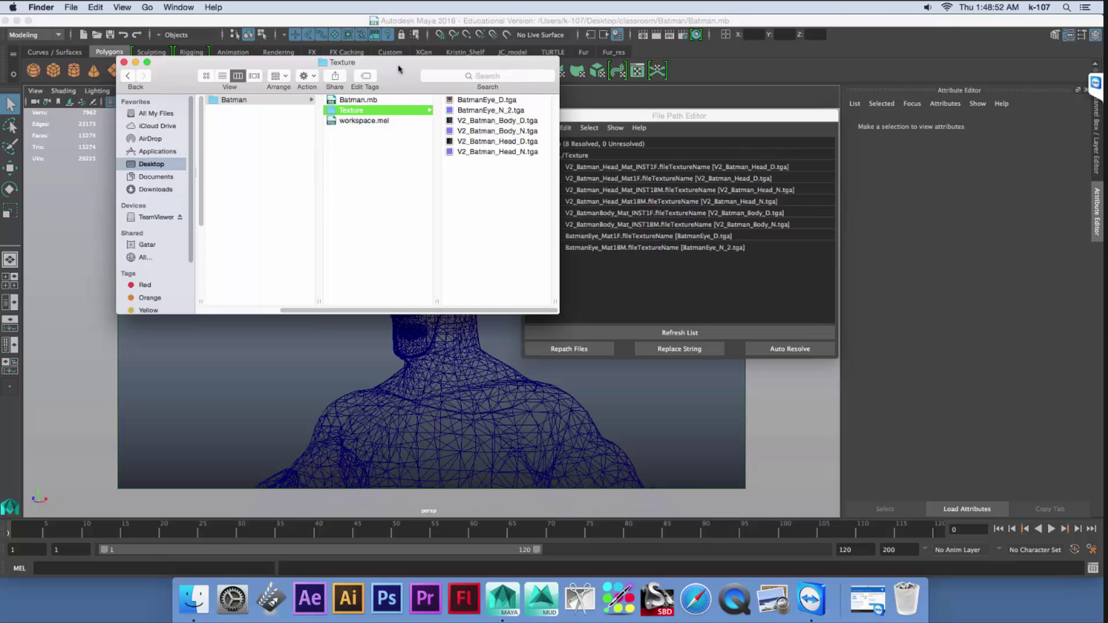
drag(398, 69, 404, 93)
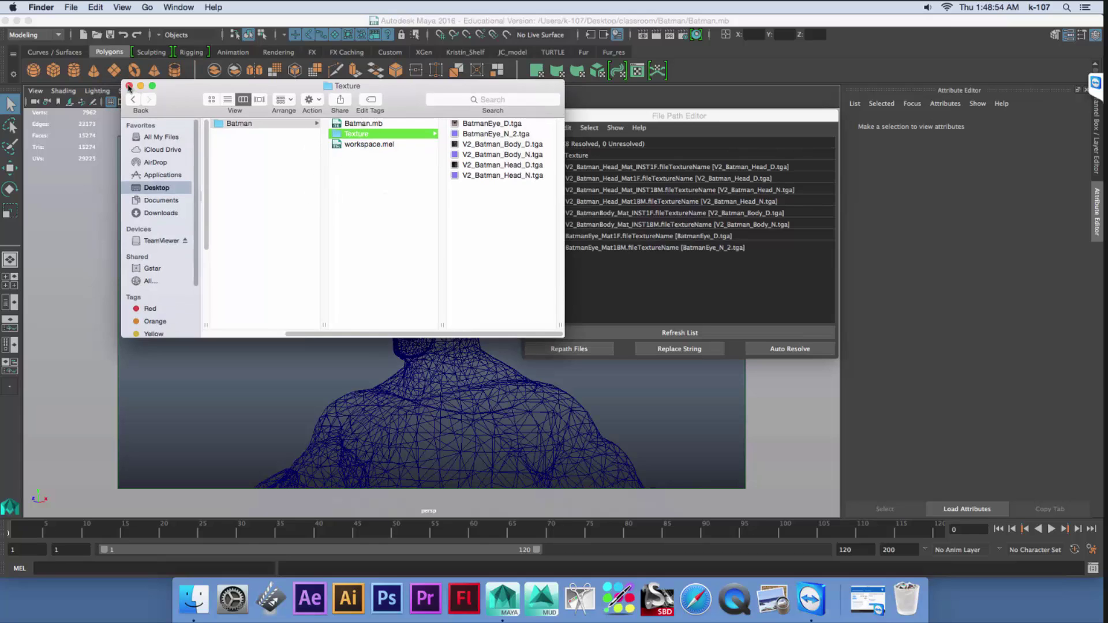
click(130, 87)
click(525, 248)
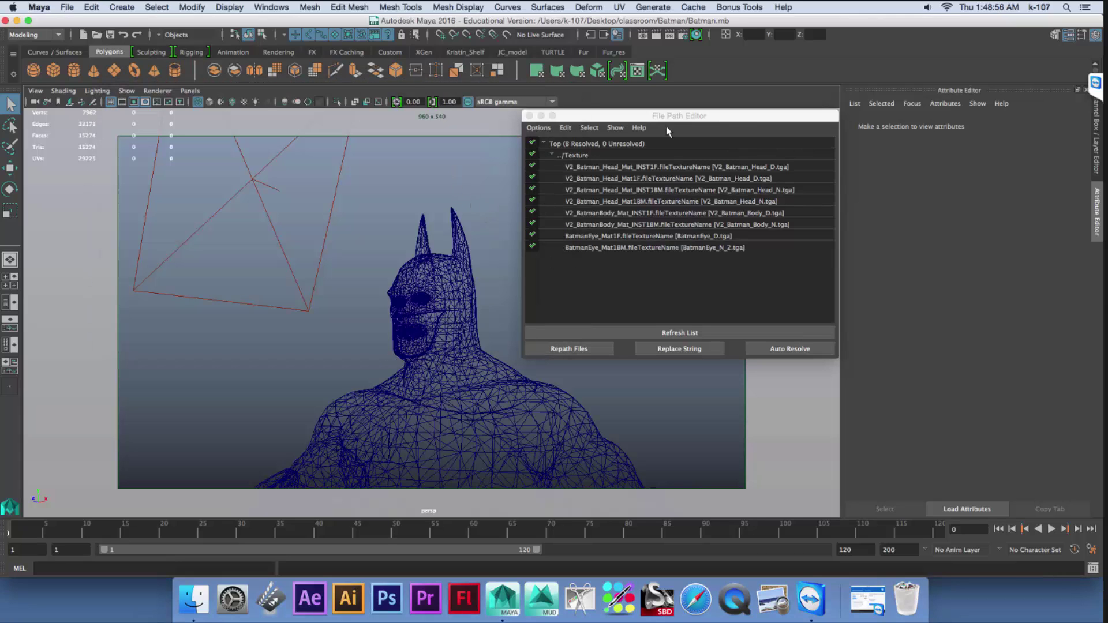
- Minimize Maya's main window and create a new folder named Batman on the desktop
drag(670, 116, 710, 115)
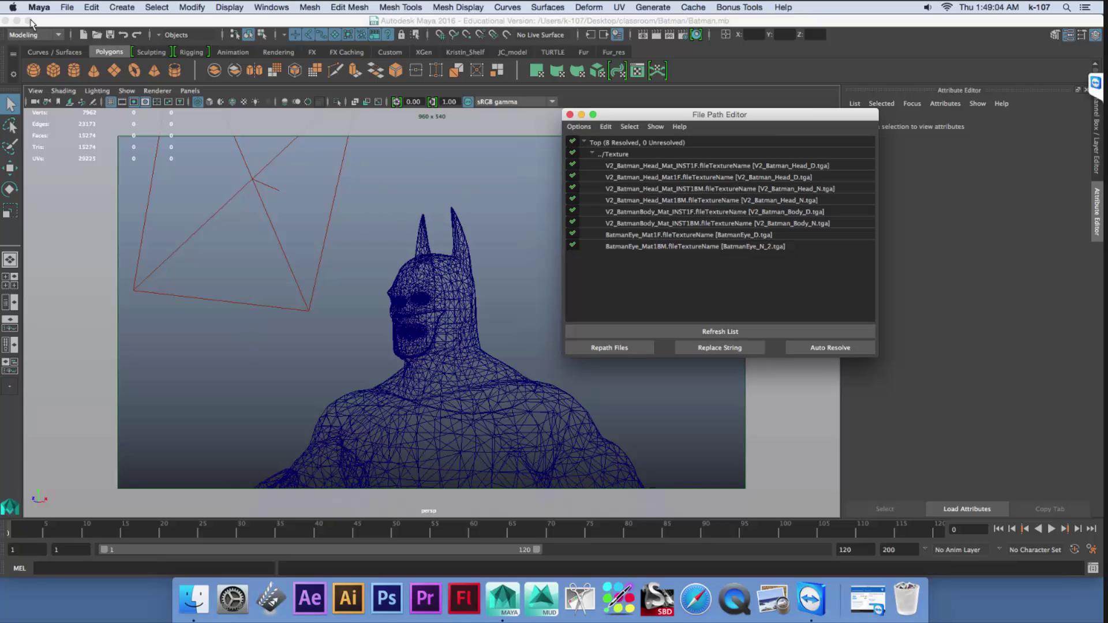
click(219, 260)
key(super+m)
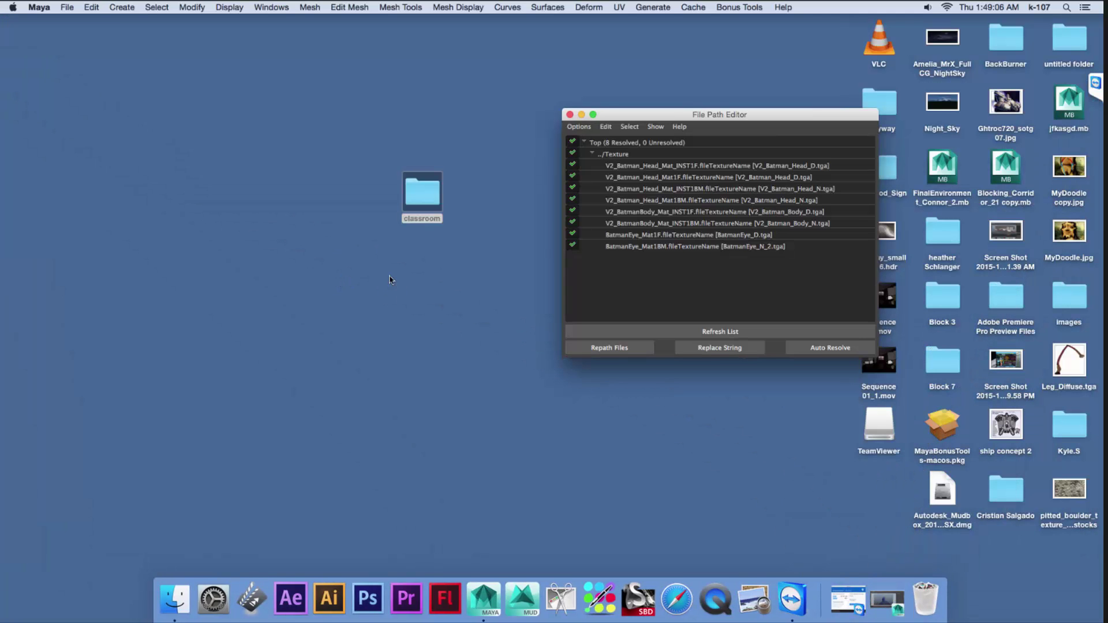
click(374, 287)
right_click(374, 287)
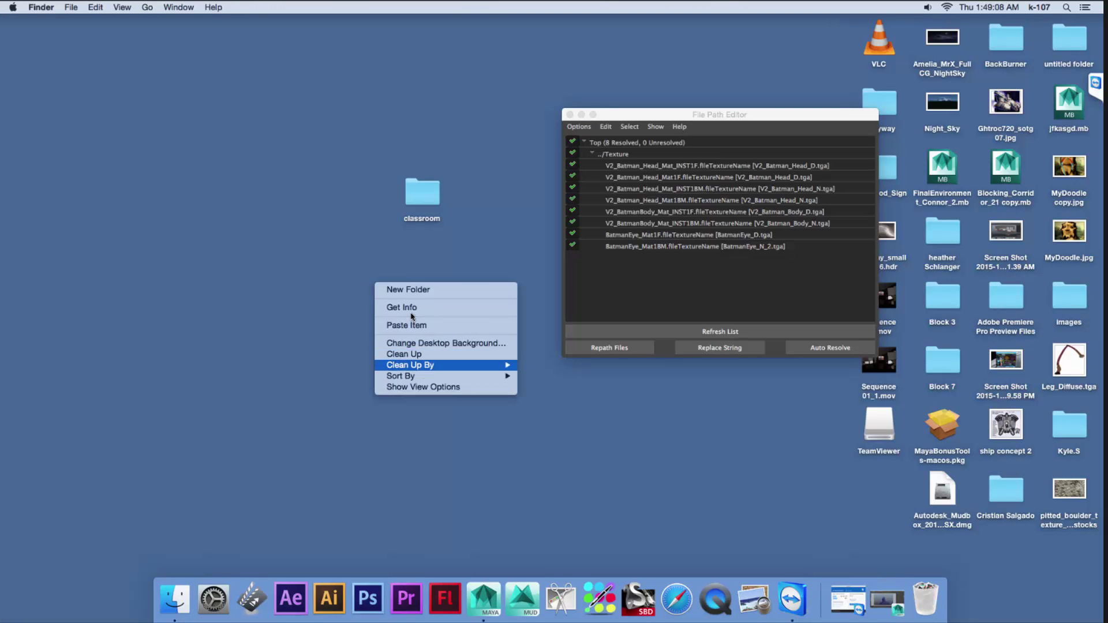
click(415, 289)
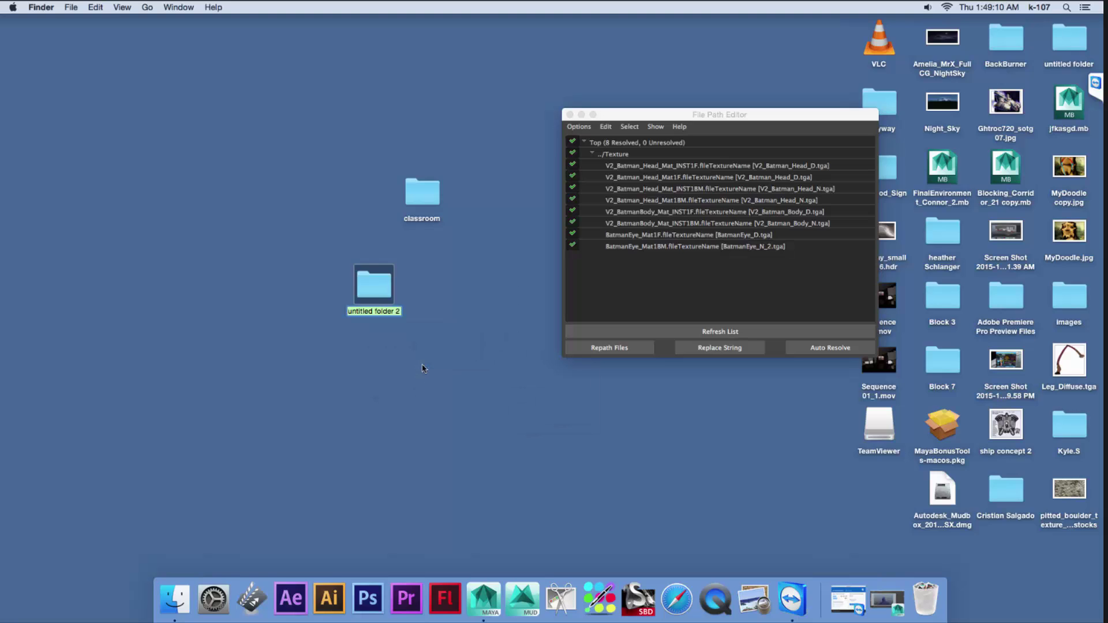
text(Batman)
key(Return)
click(444, 478)
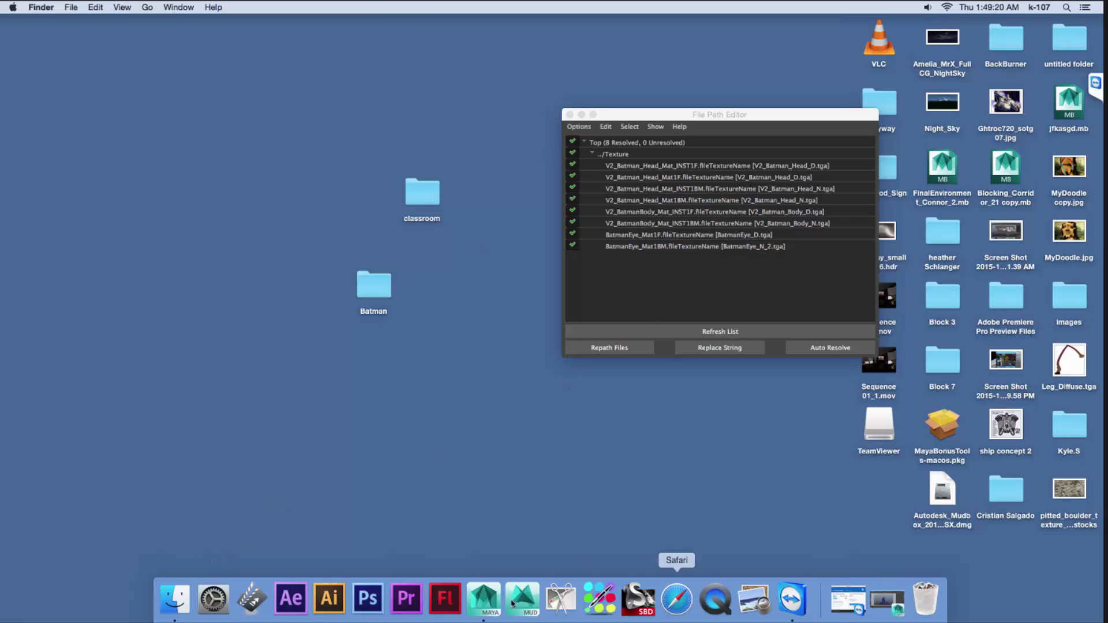
- Switch back to Maya, close the File Path Editor and restore the main window with the Batman scene
click(487, 570)
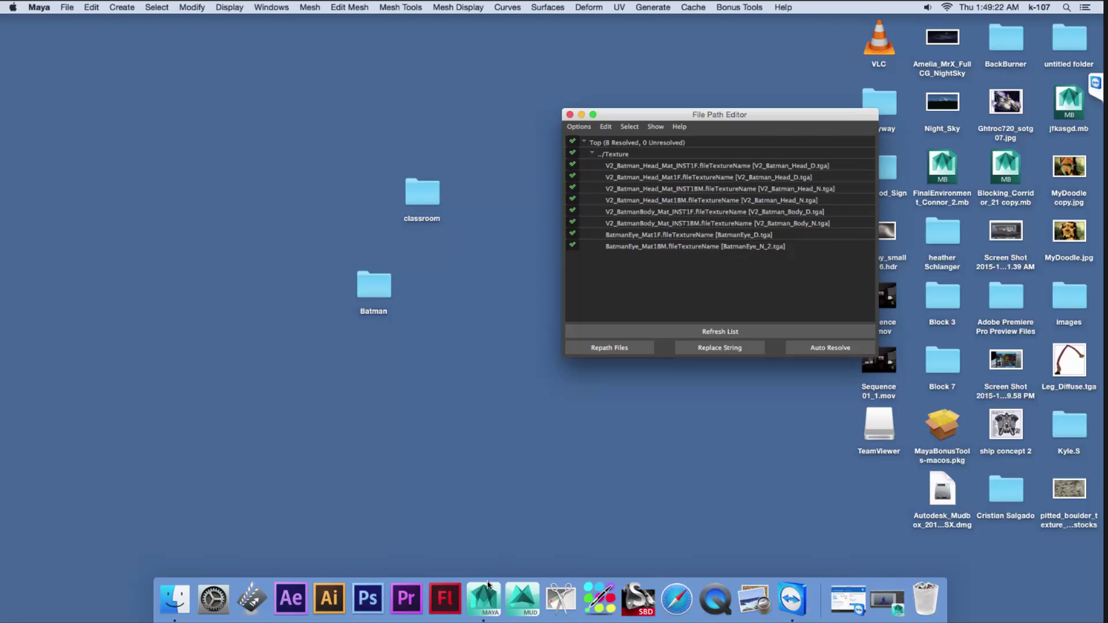
click(489, 602)
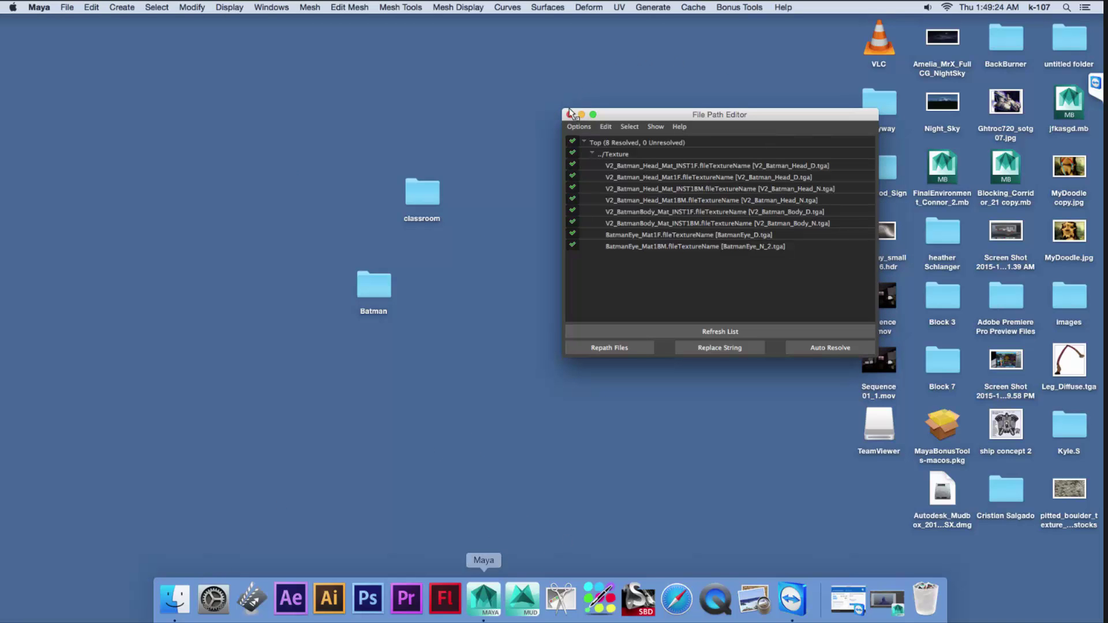
click(482, 596)
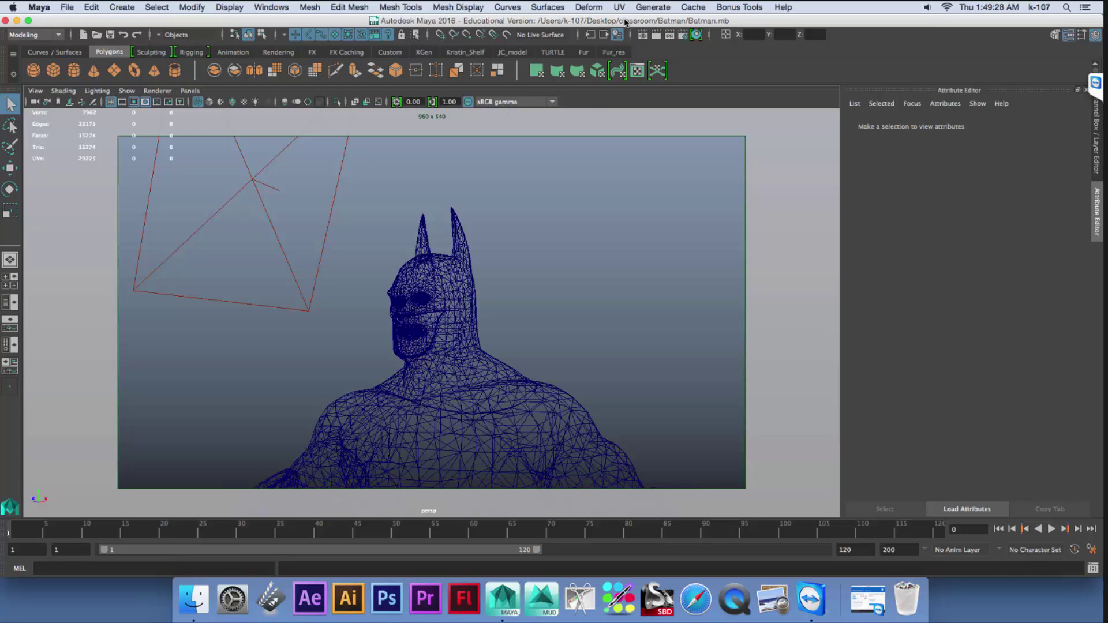
- Set the Maya project to the Batman folder on the desktop and create a default workspace there
click(67, 8)
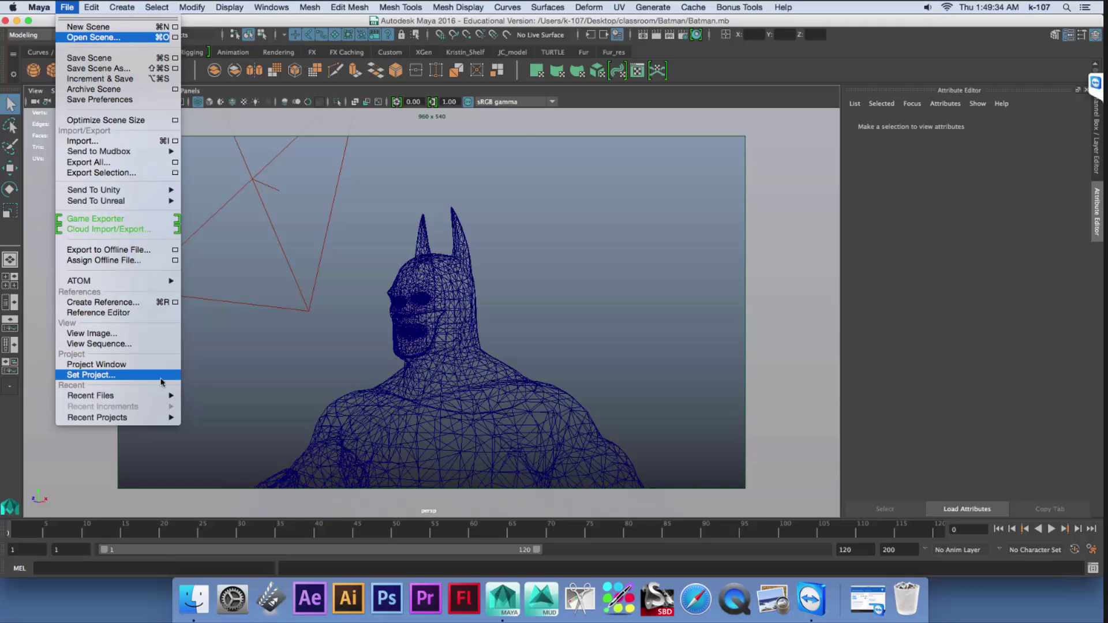
click(118, 375)
drag(456, 57, 447, 56)
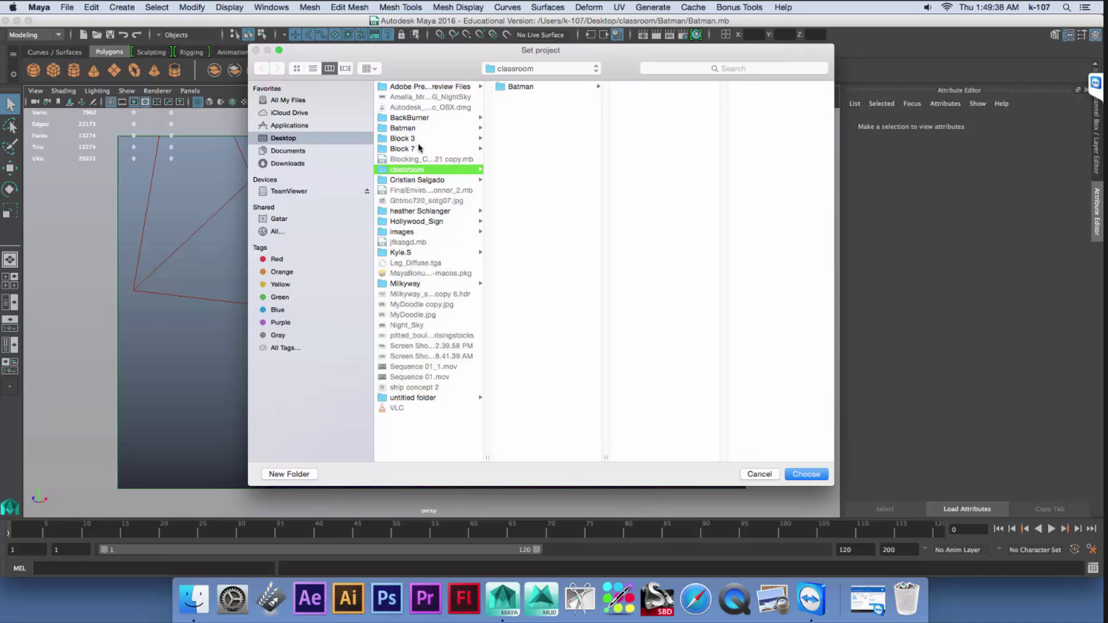
click(407, 128)
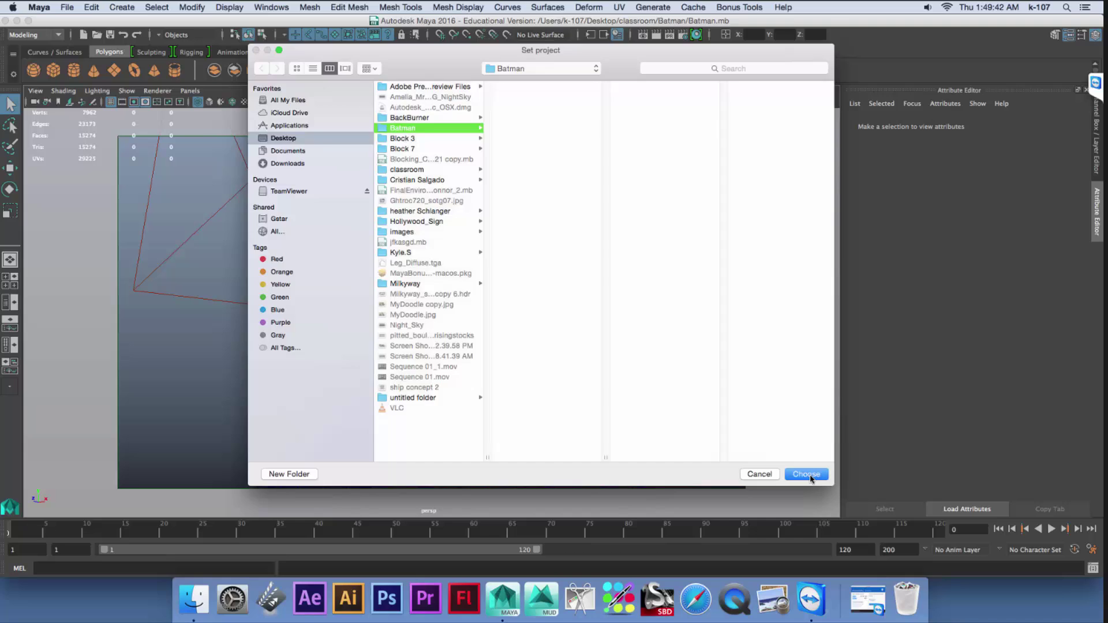
click(808, 474)
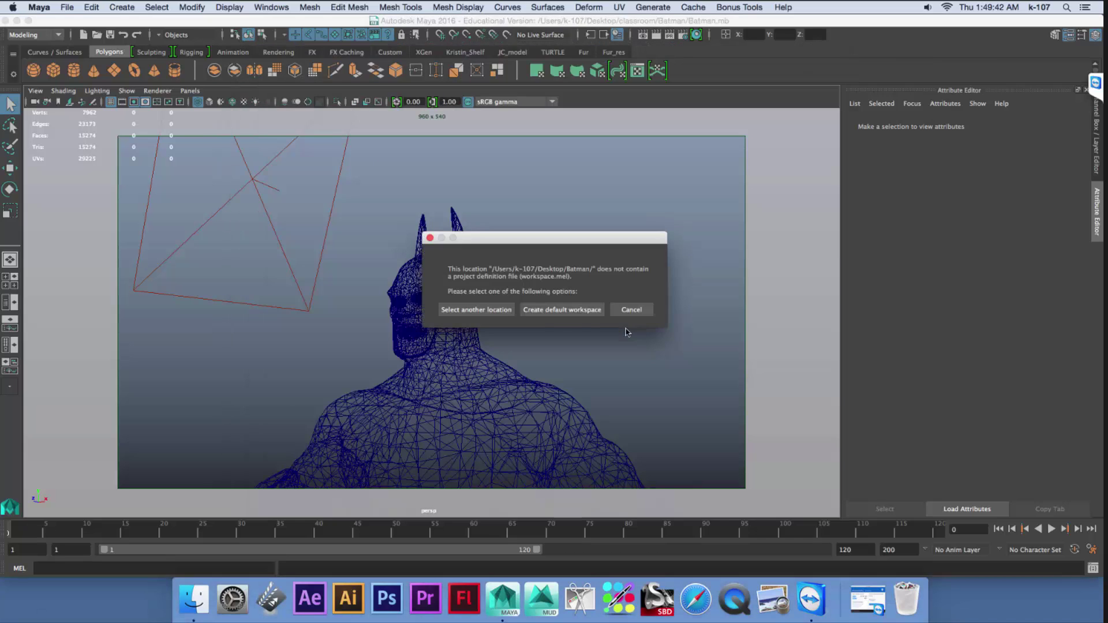
click(569, 312)
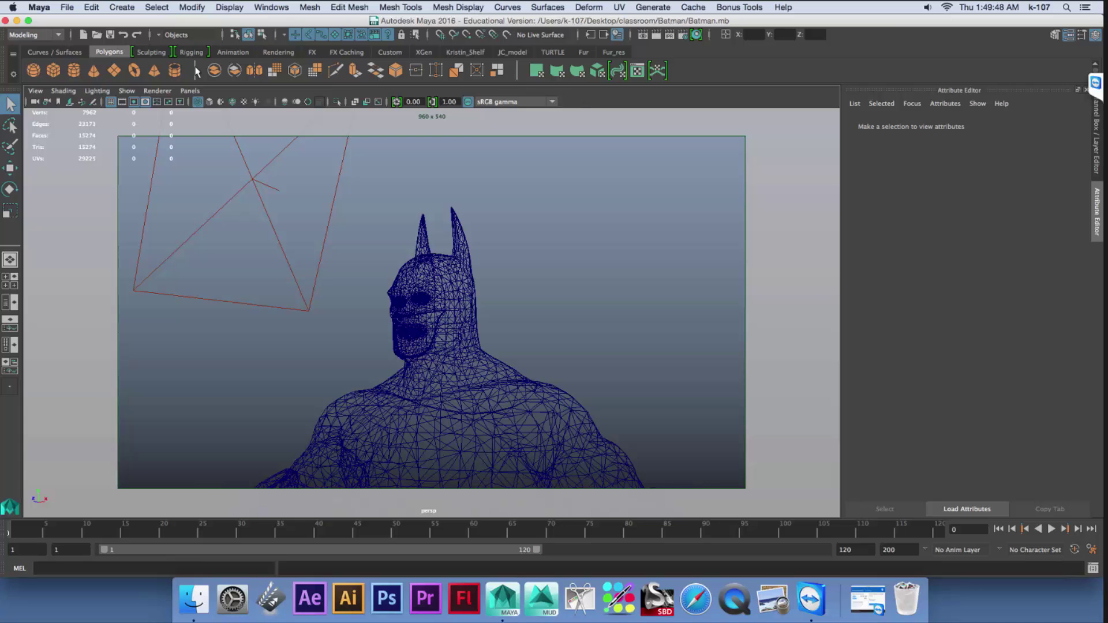
- Minimize Maya, open the desktop's Batman folder in Finder to check its contents, and move the folder window aside
click(17, 22)
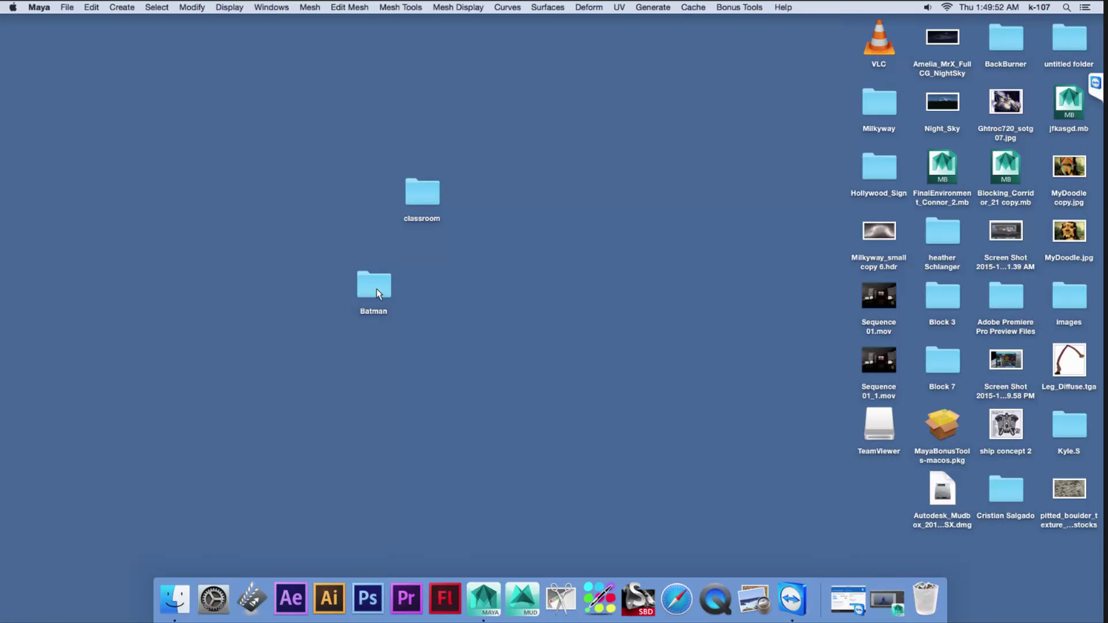
double_click(376, 289)
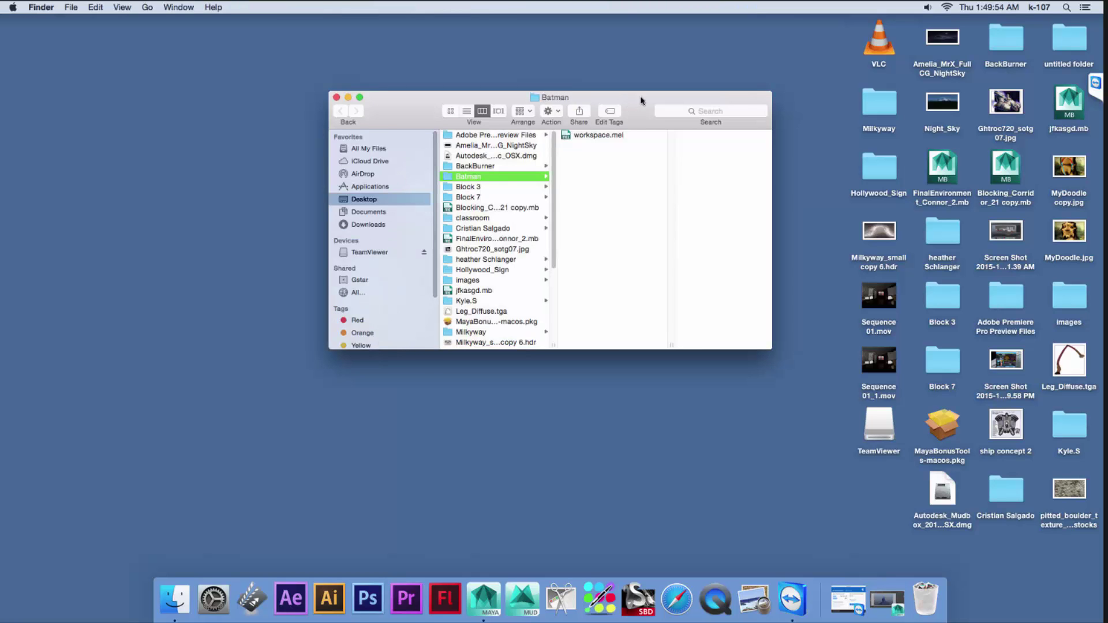
drag(641, 101, 917, 135)
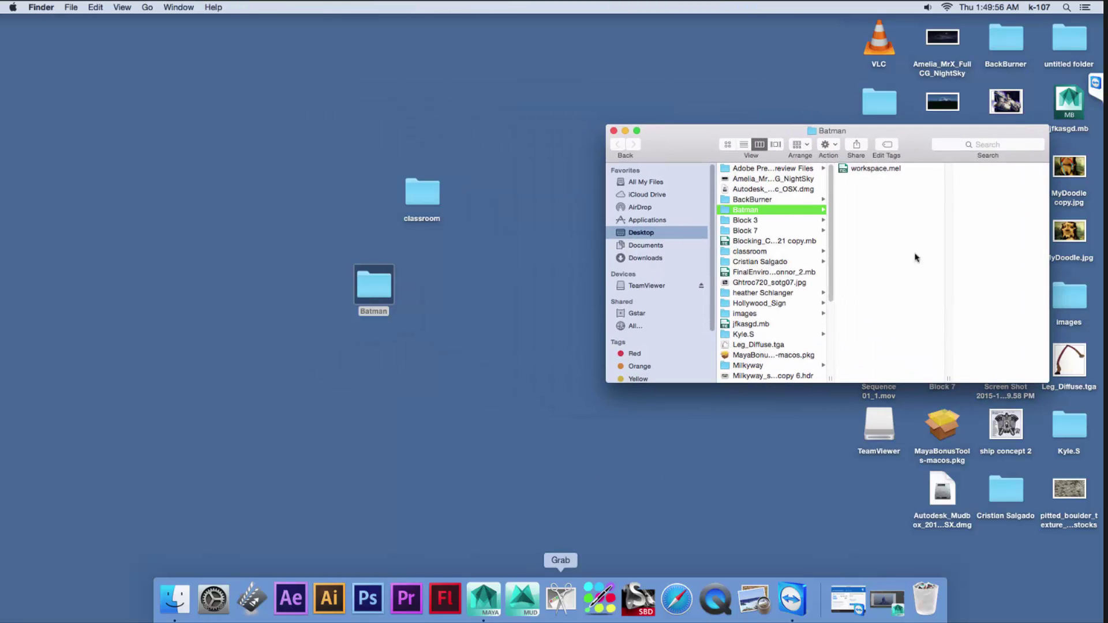
- Return to Maya and shrink its window so the Finder window of the Batman folder sits beside it
click(484, 599)
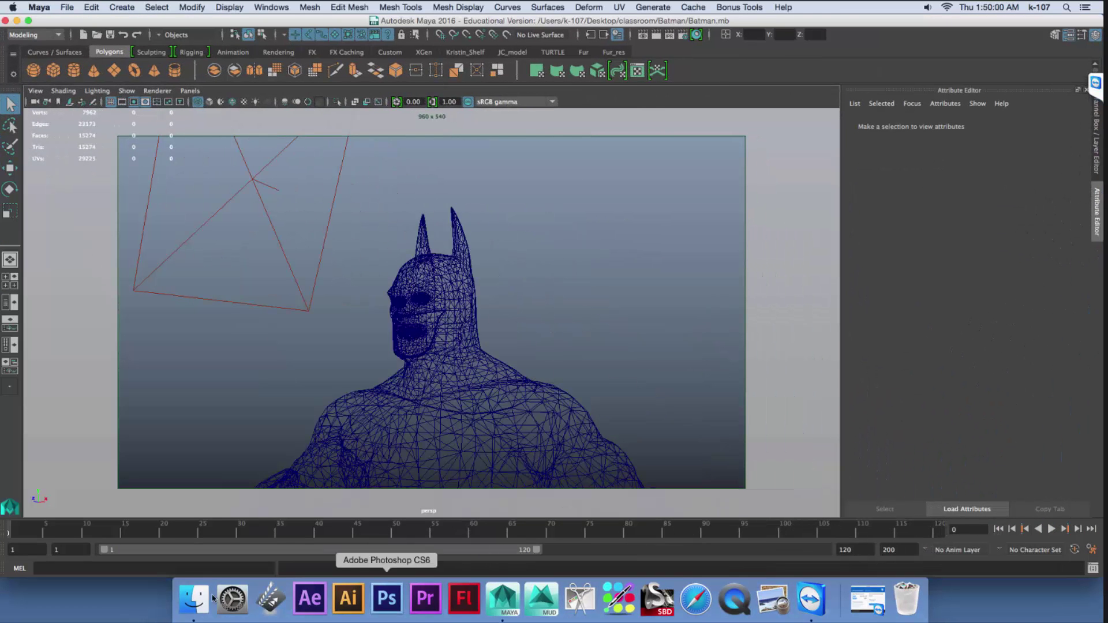
click(1103, 583)
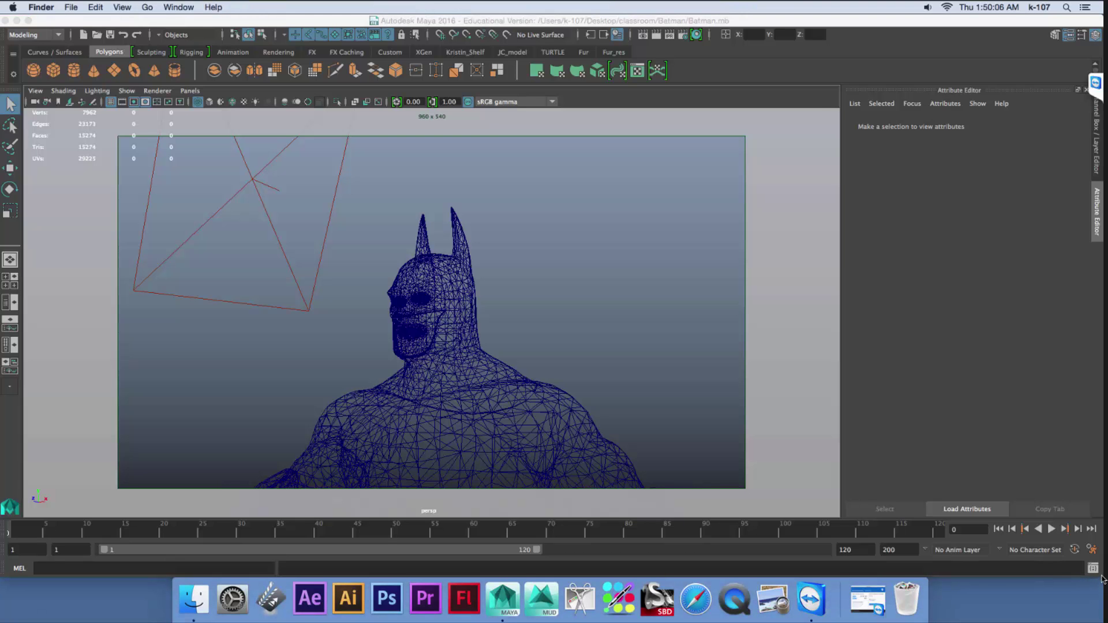
drag(1075, 573, 669, 559)
drag(823, 130, 868, 120)
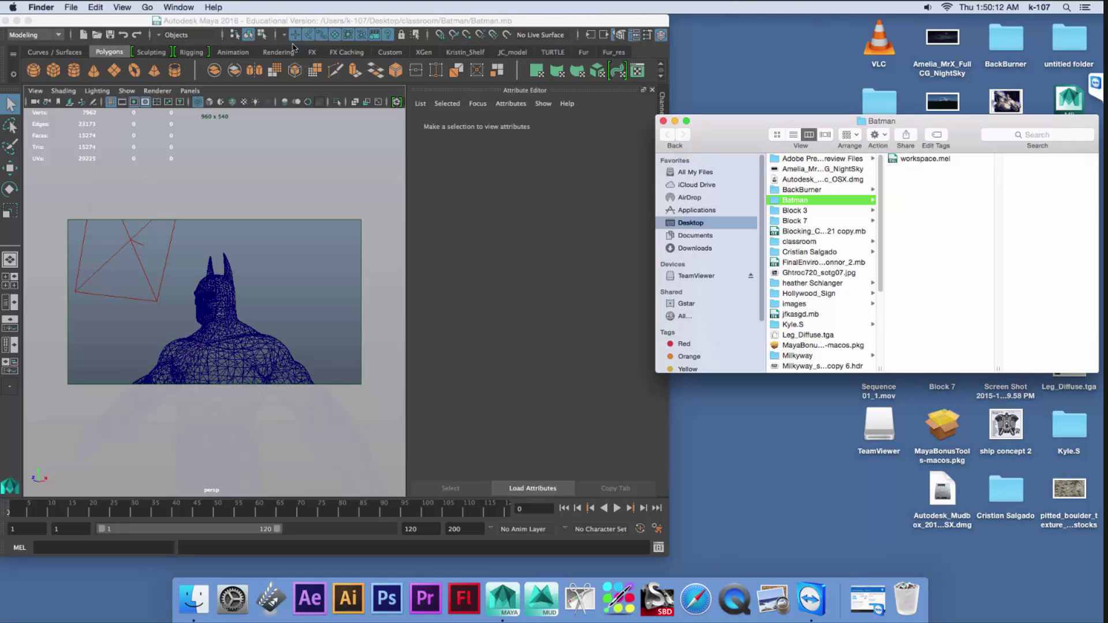
- Generate the Batman project's folders by accepting the default locations in the Project Window, and enlarge Maya's window again
click(89, 24)
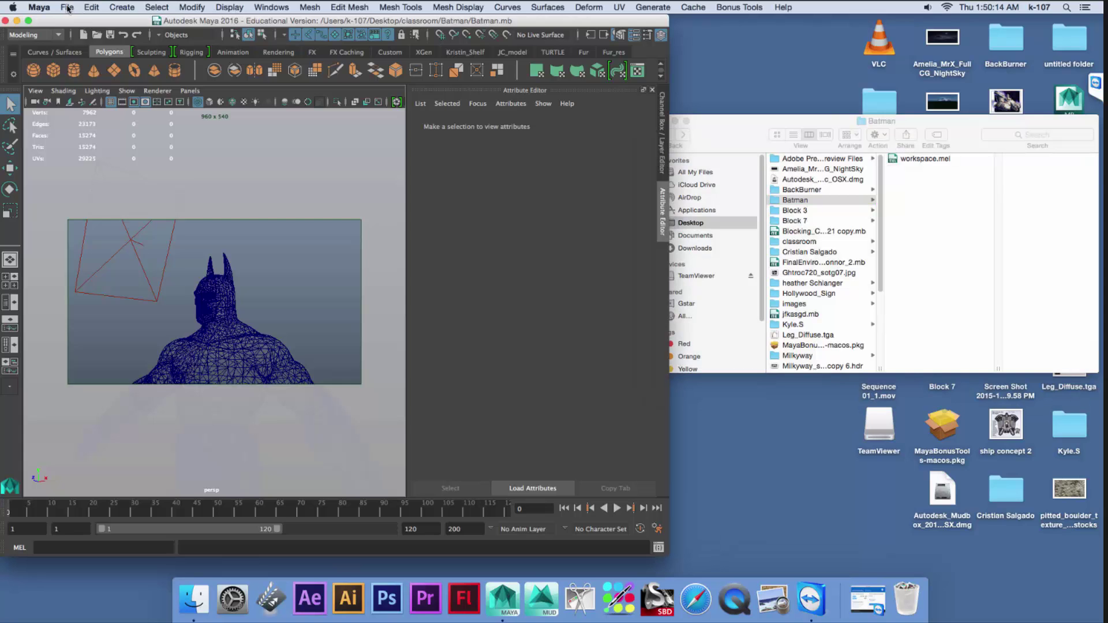
click(67, 8)
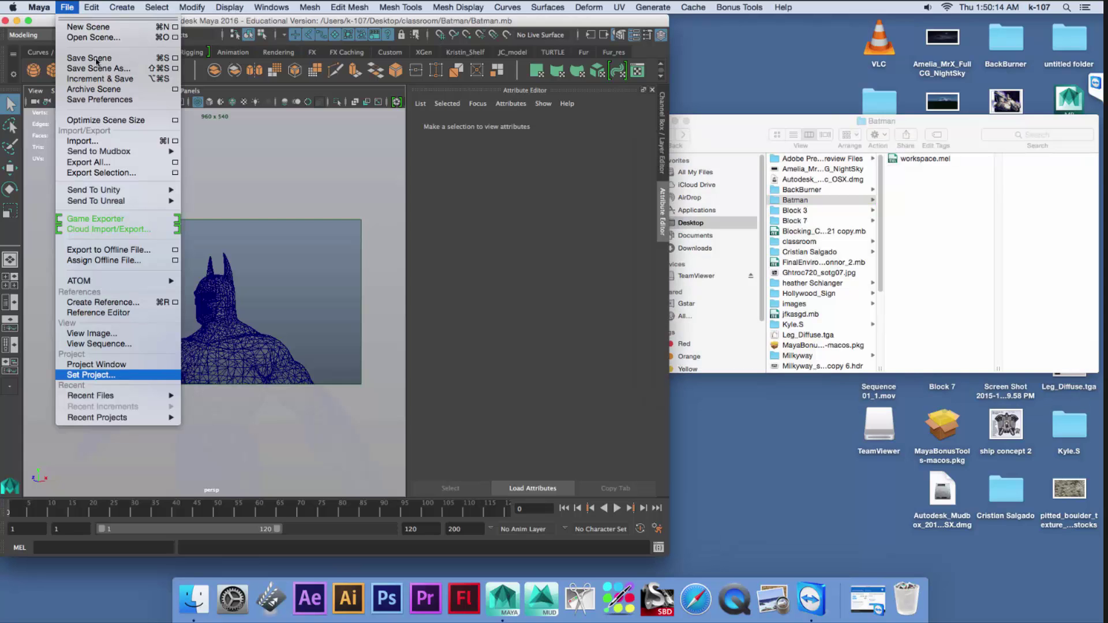
click(97, 365)
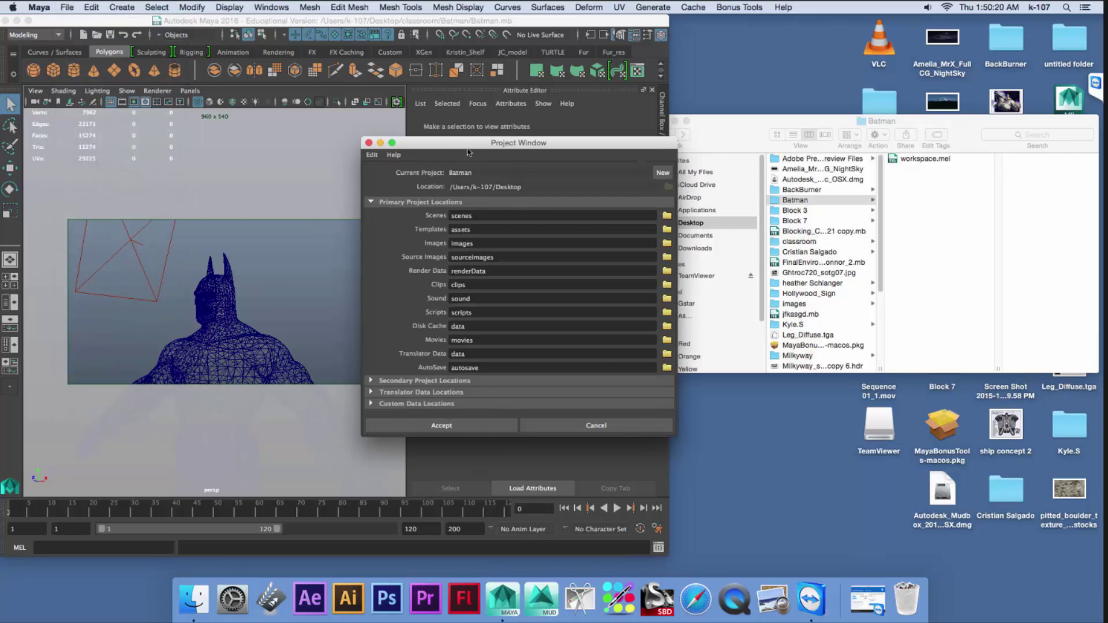
drag(448, 151, 425, 138)
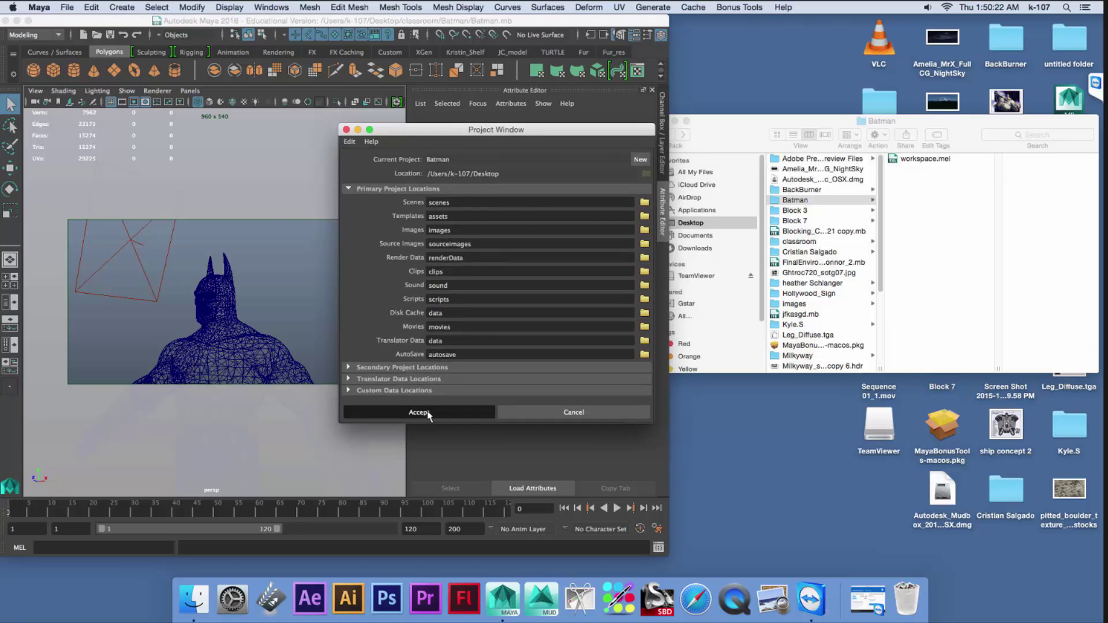
click(428, 413)
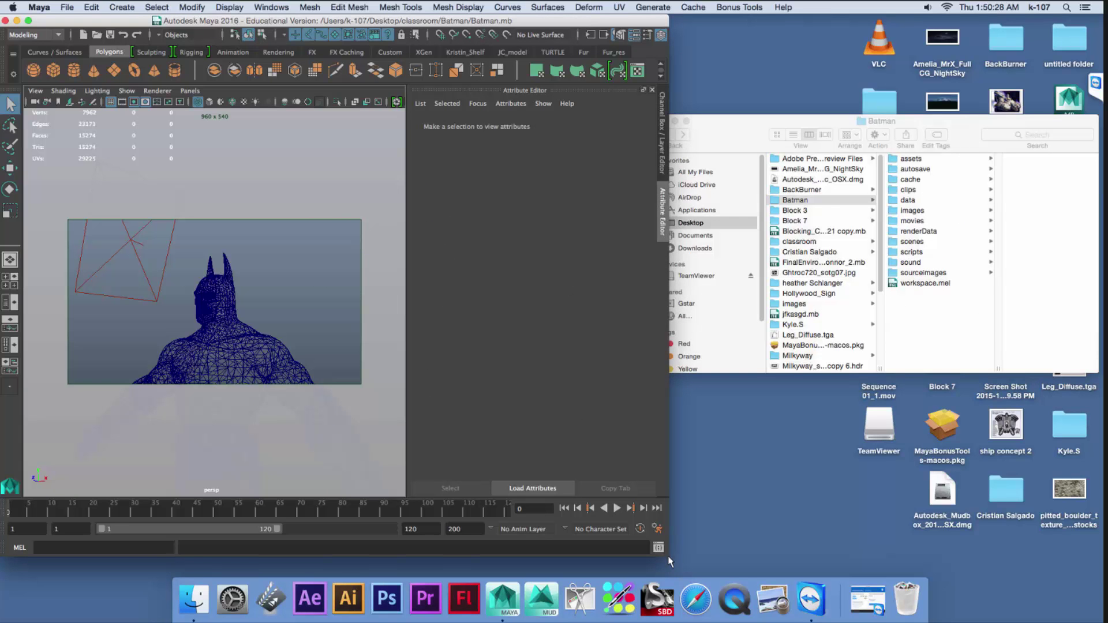
drag(670, 562, 1107, 589)
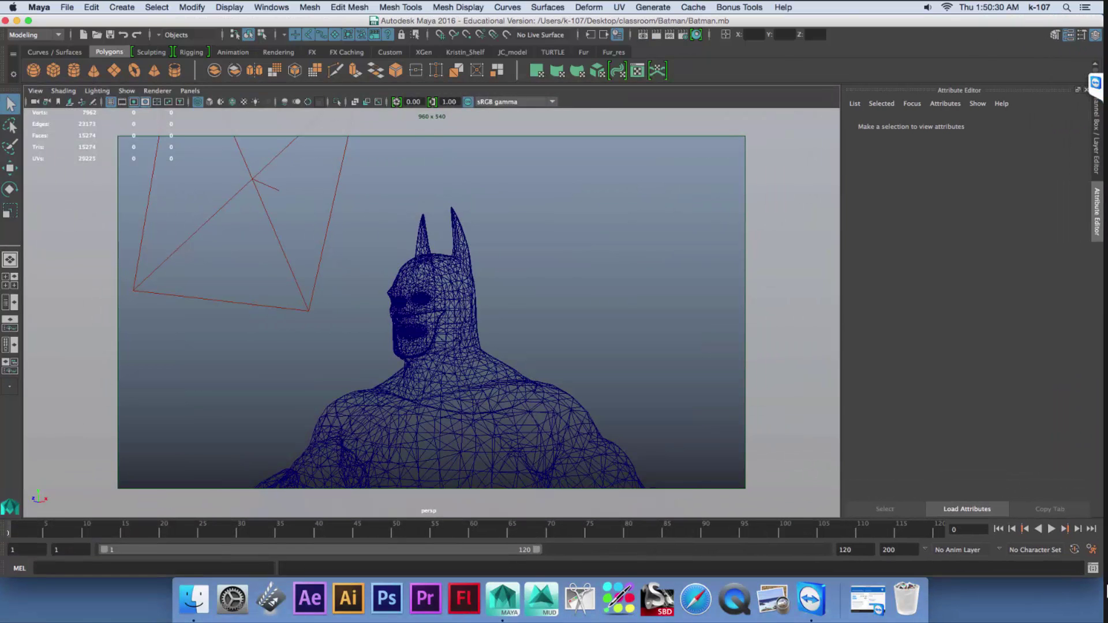
- Save the scene as Batman_v01 in Maya Binary format in the scenes folder of the desktop's Batman project
click(68, 7)
click(98, 69)
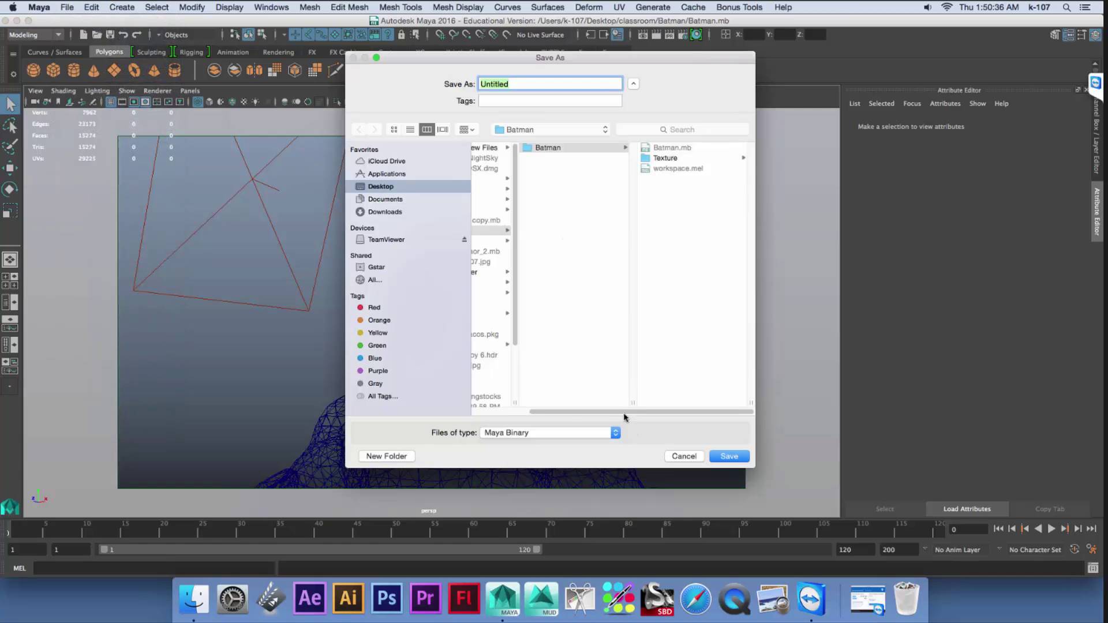
drag(601, 413, 549, 417)
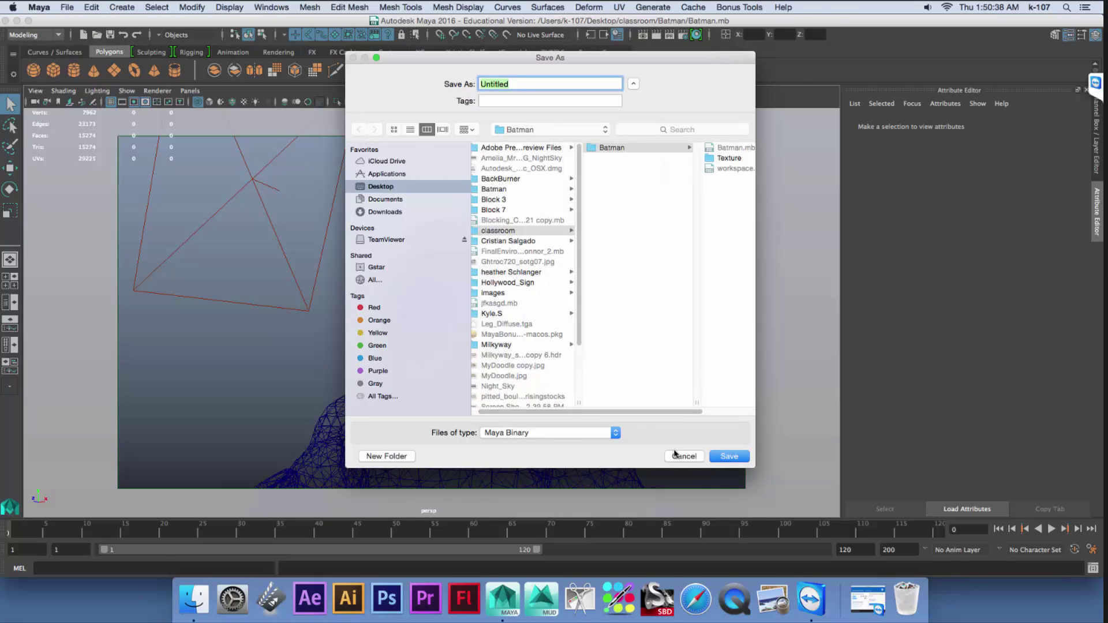
click(495, 189)
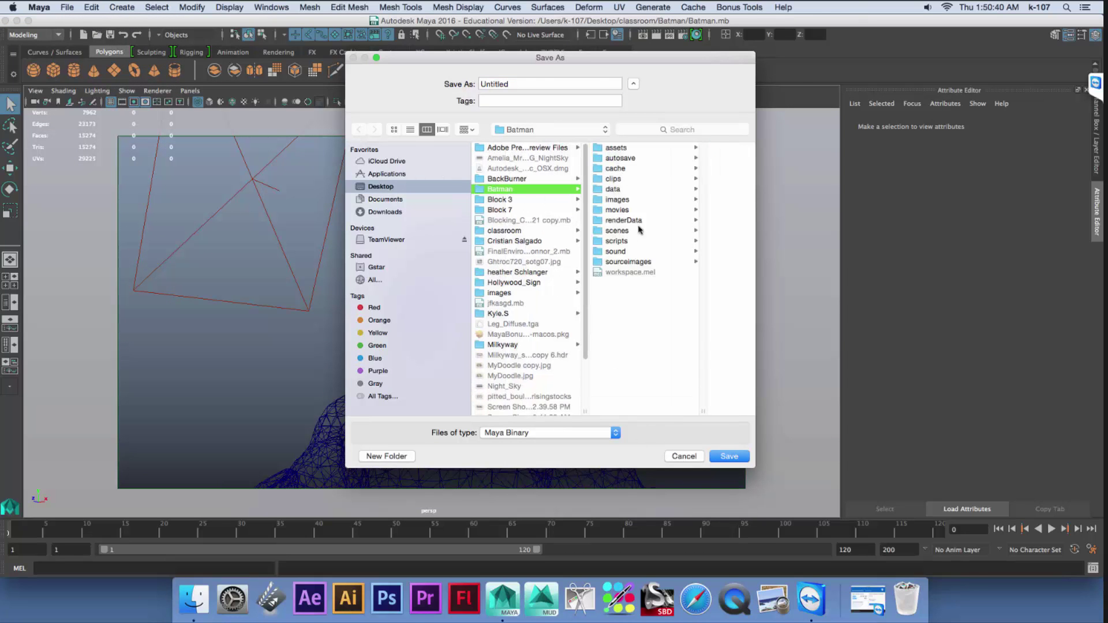
key(Right)
key(s)
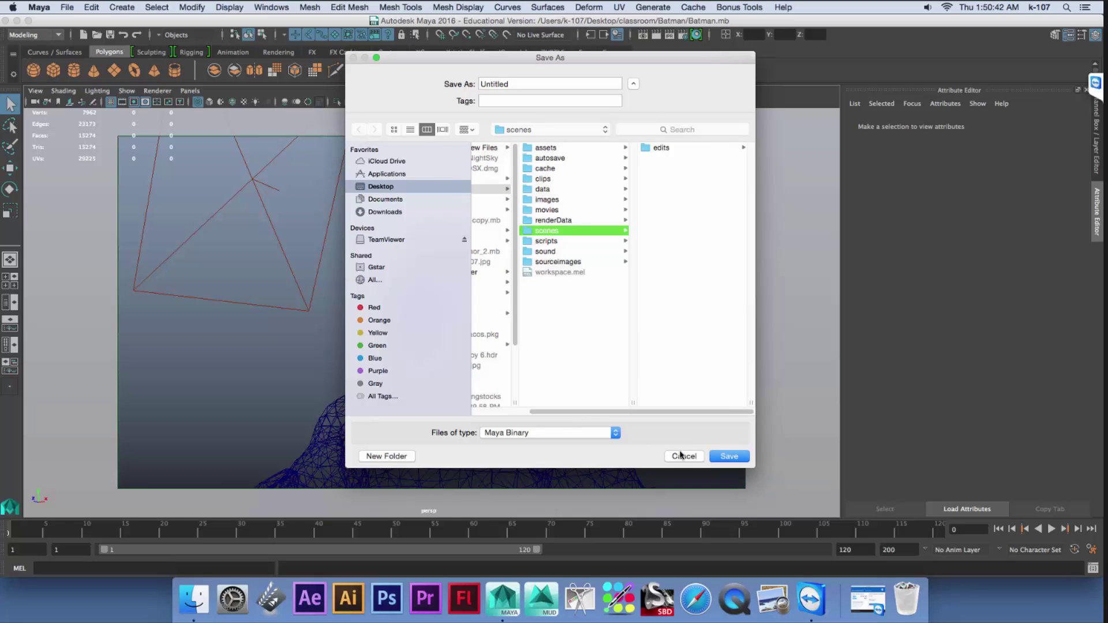
double_click(503, 85)
text(Batman_)
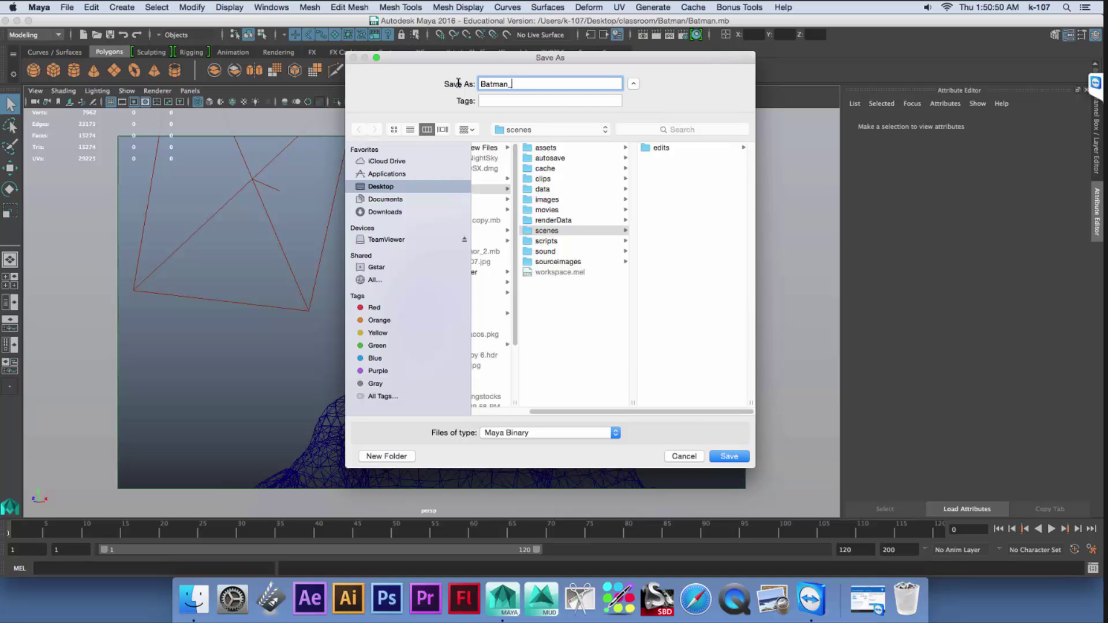
text(v01)
click(732, 456)
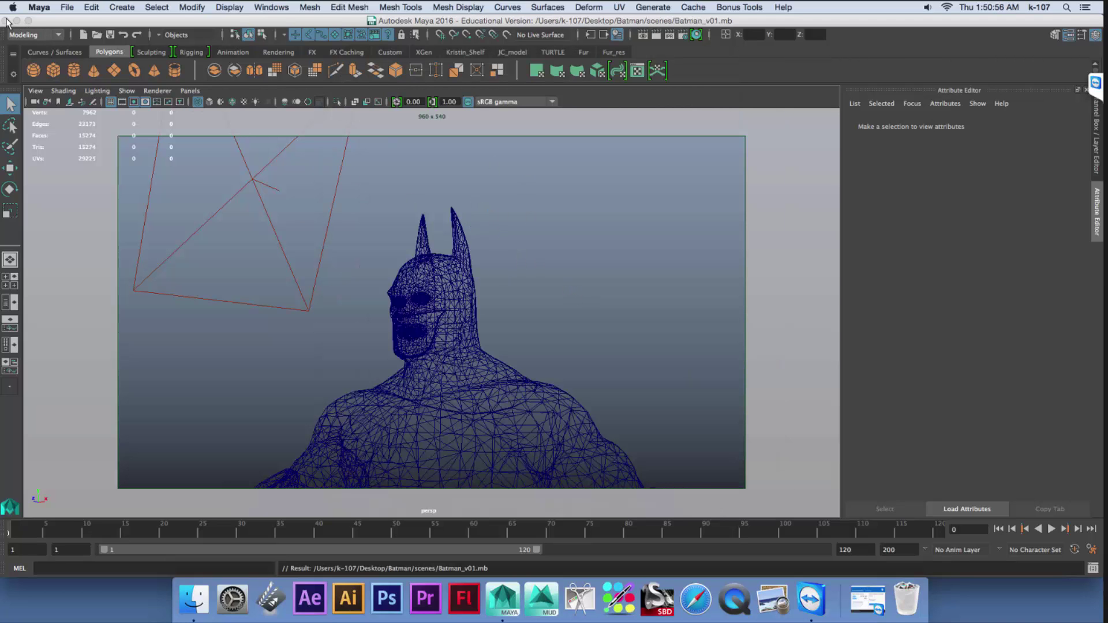
- Quit Maya, close the Finder window of the Batman folder, and relaunch Maya
click(356, 380)
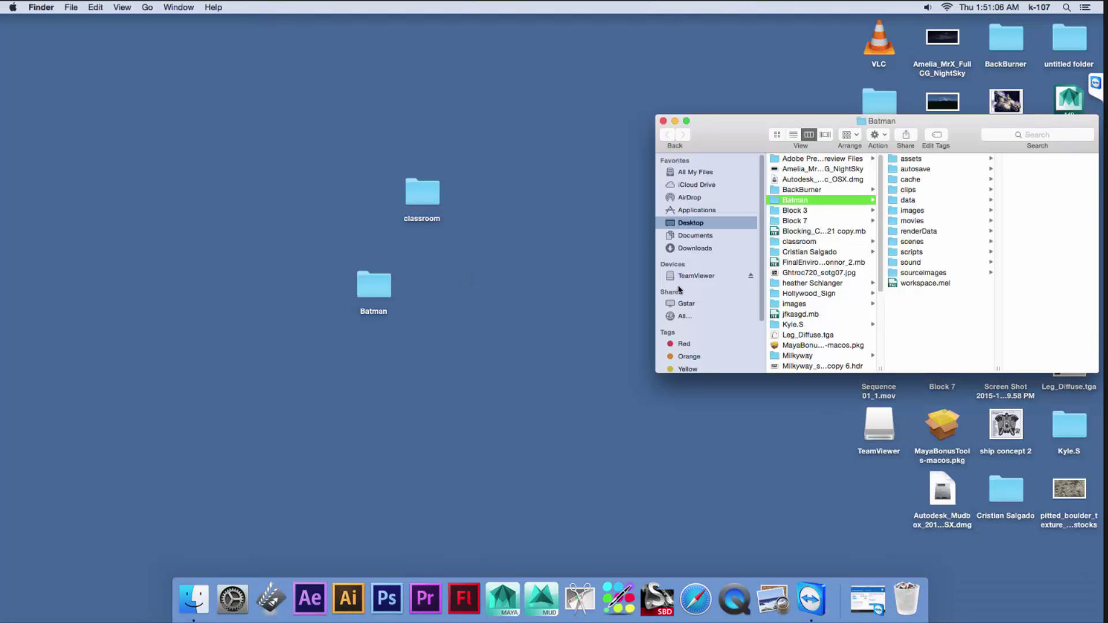
click(679, 289)
click(663, 121)
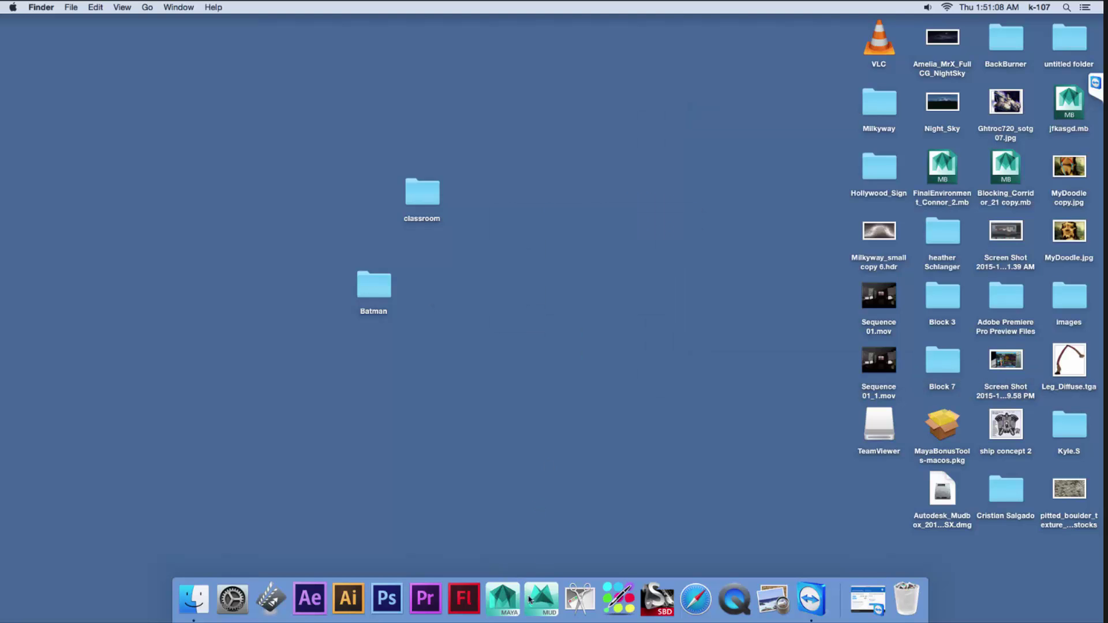
click(503, 597)
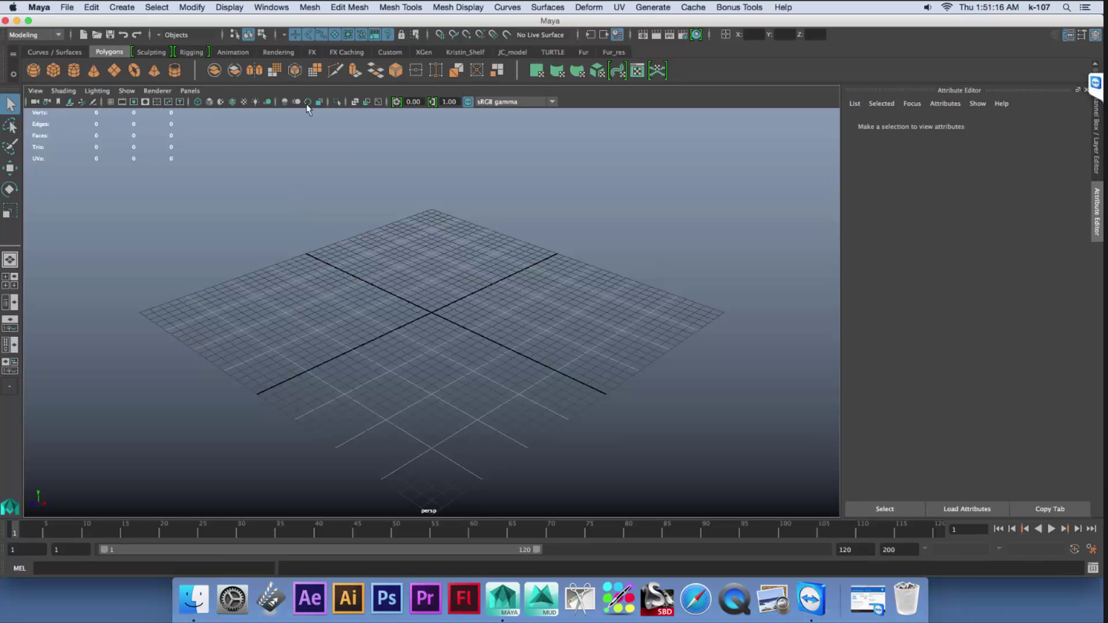
- Open Batman_v01.mb from the Batman project's scenes folder without saving the untitled scene
click(67, 8)
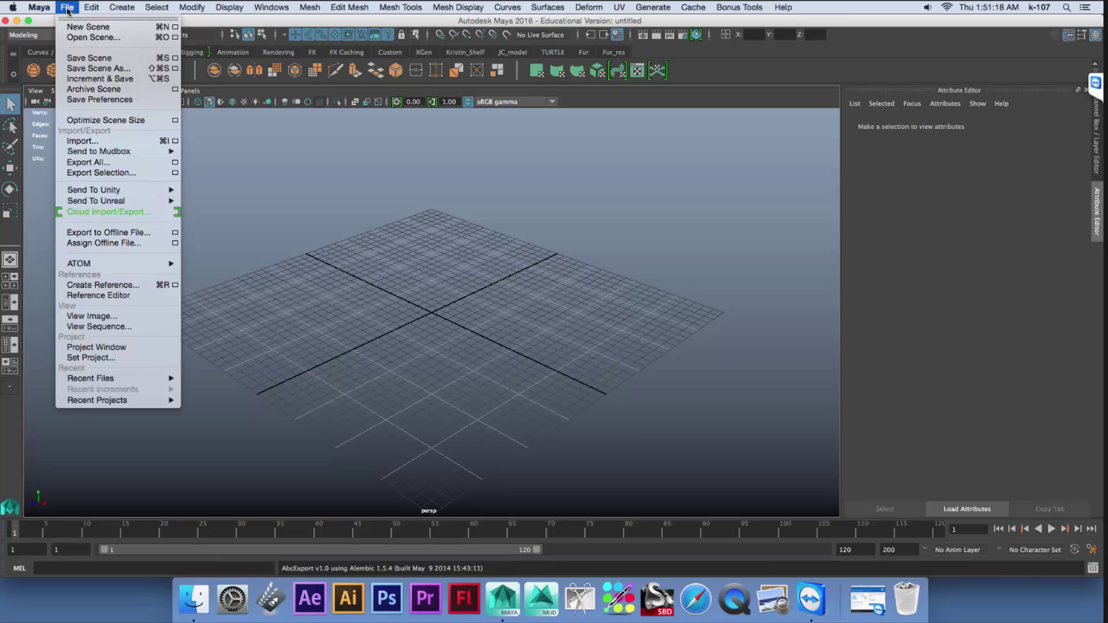
click(101, 38)
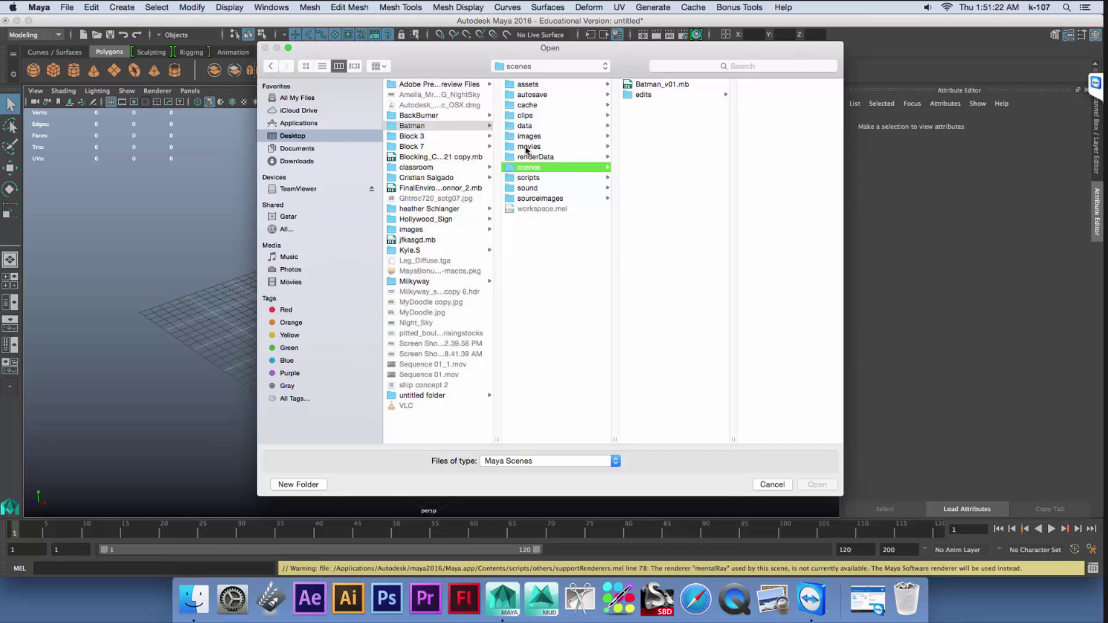
click(669, 84)
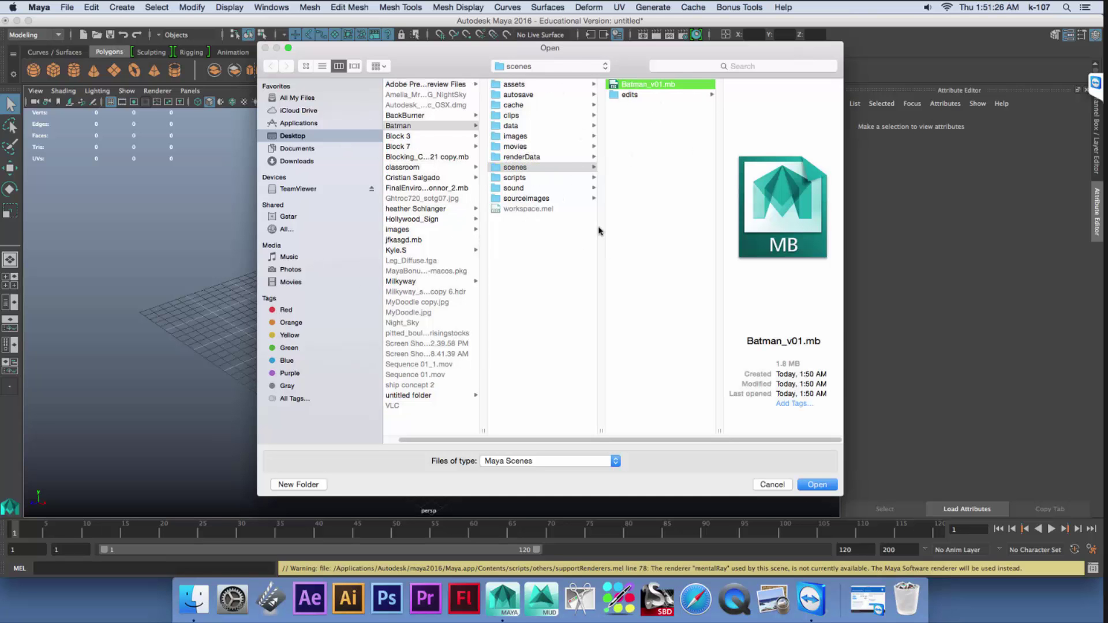
drag(472, 58, 425, 77)
click(771, 505)
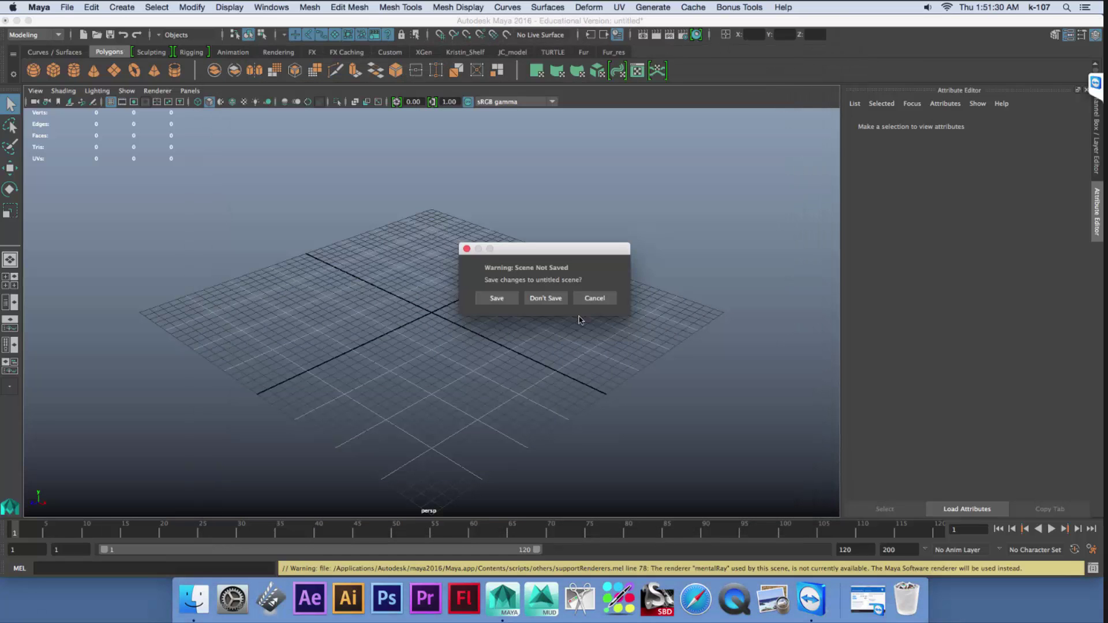
click(549, 298)
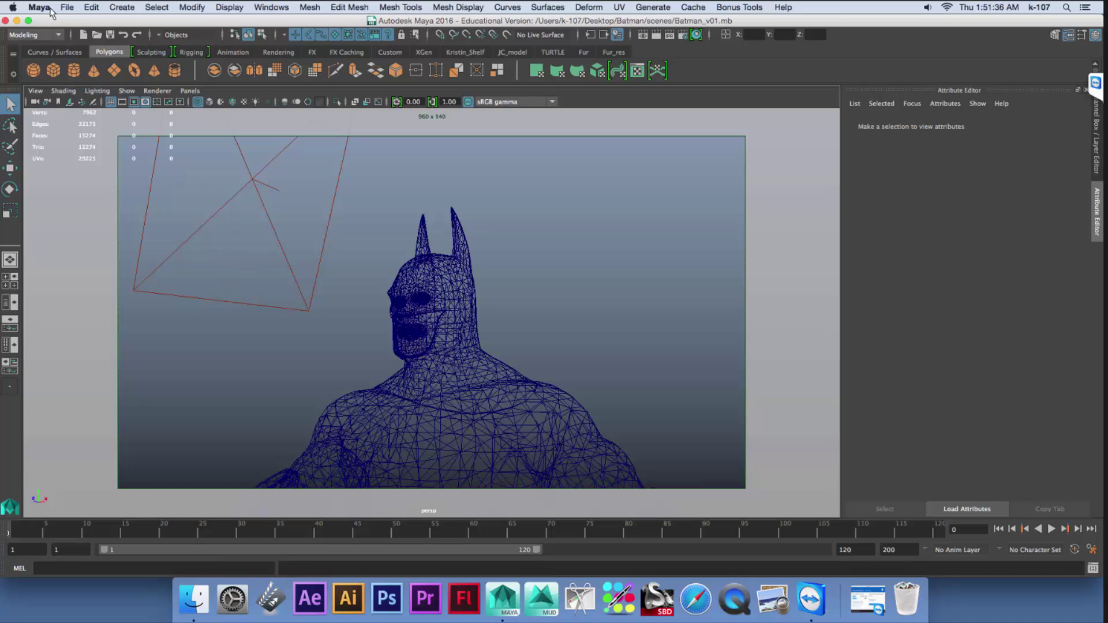
- Set the current project to the desktop's Batman folder for the reopened scene
click(67, 8)
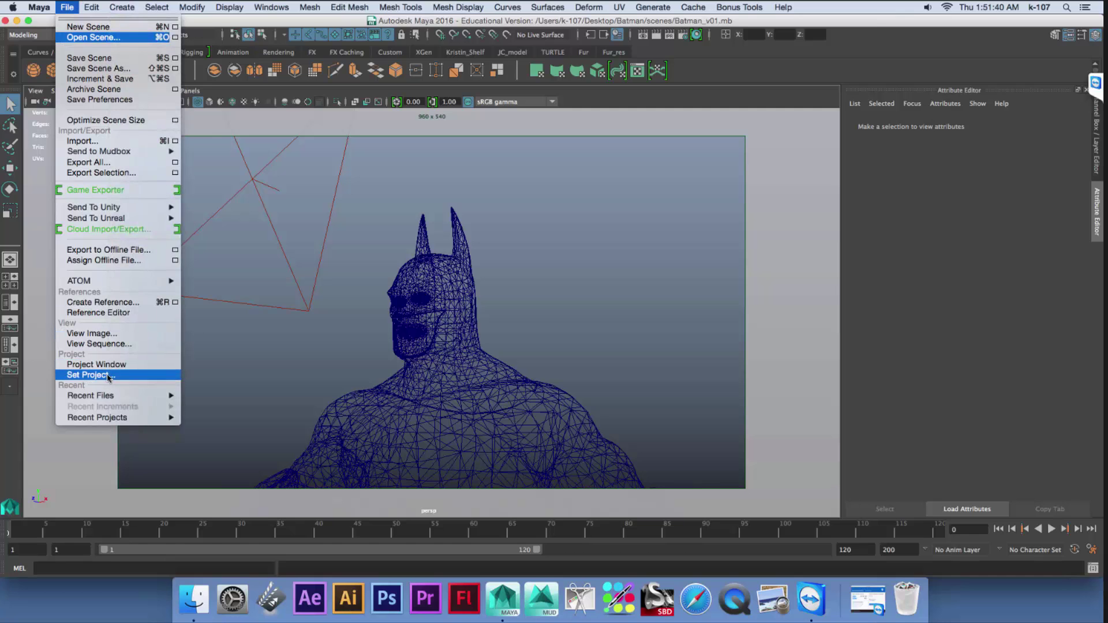
click(88, 375)
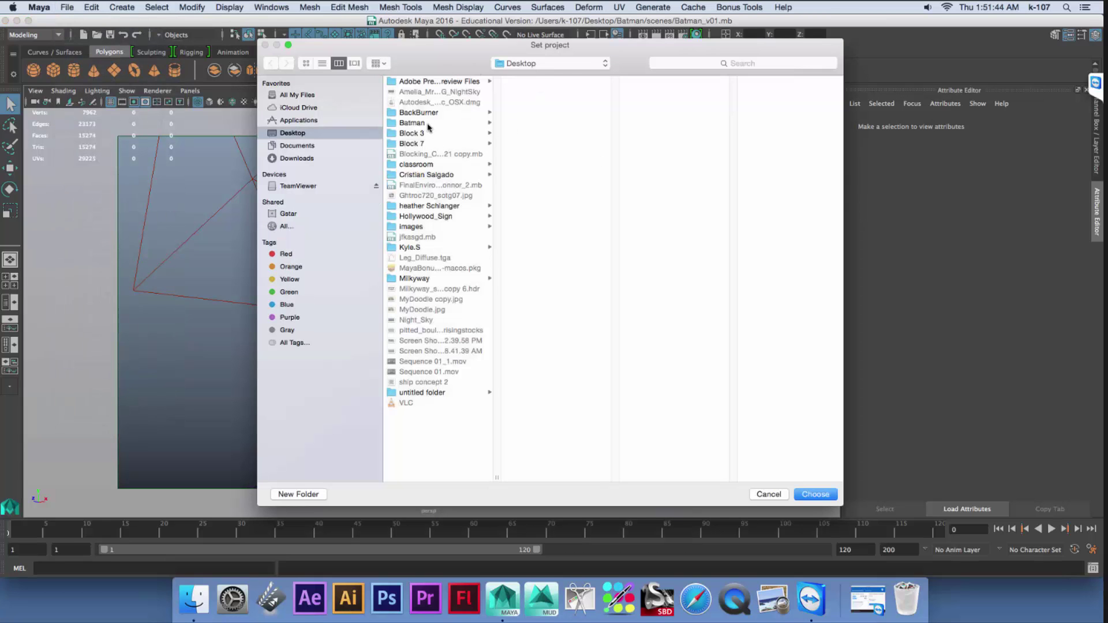
click(428, 124)
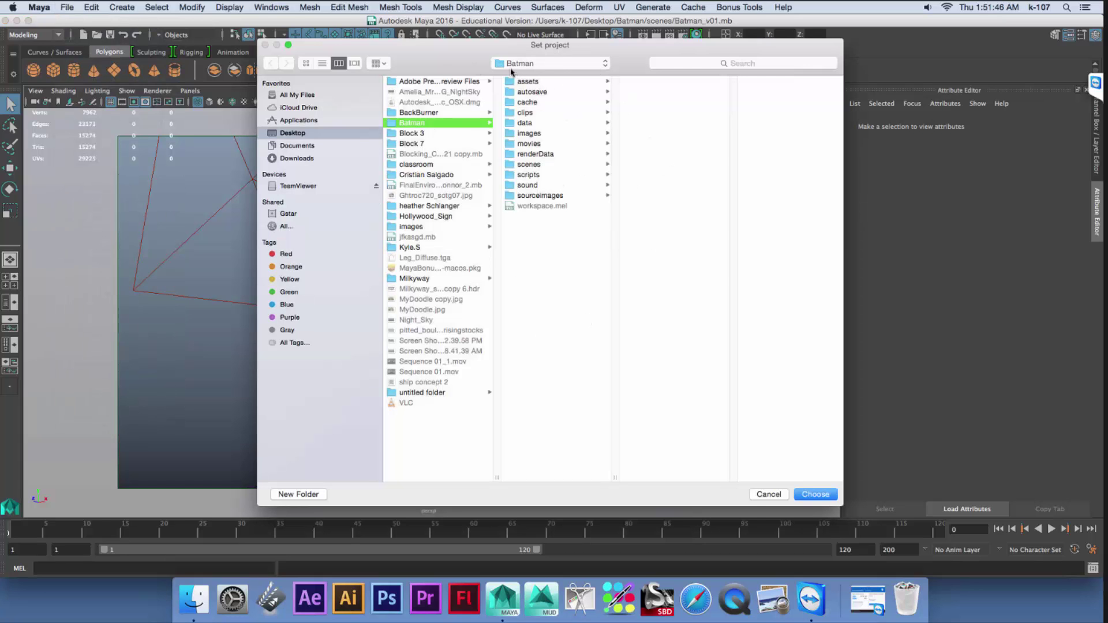
click(826, 495)
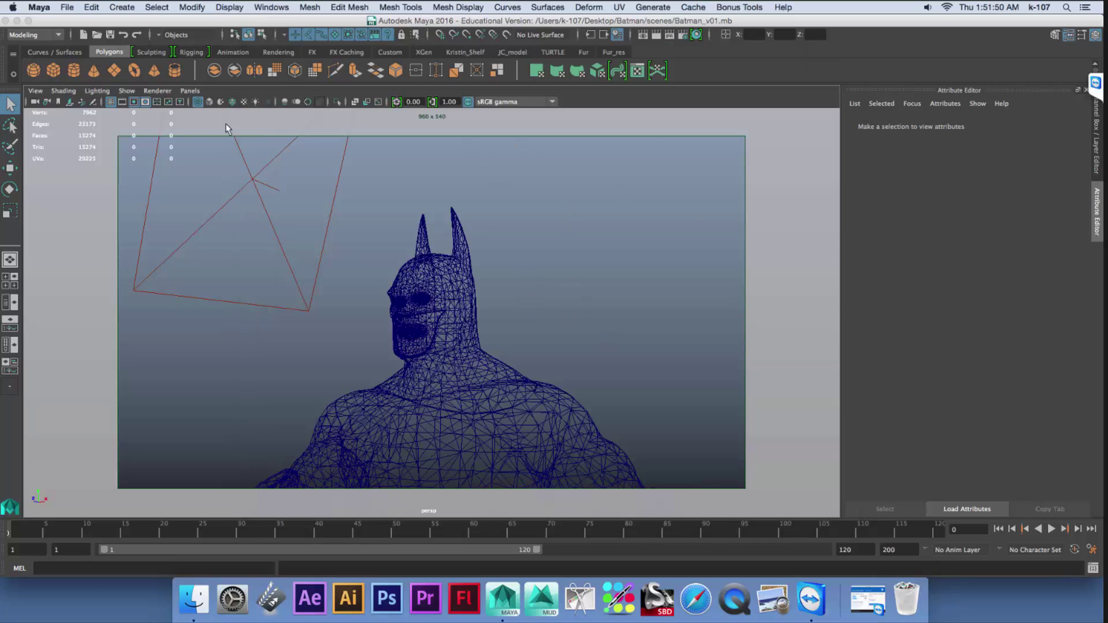
- Save the scene, open the File Path Editor and list the files under the classroom/Batman/Texture directory
click(68, 8)
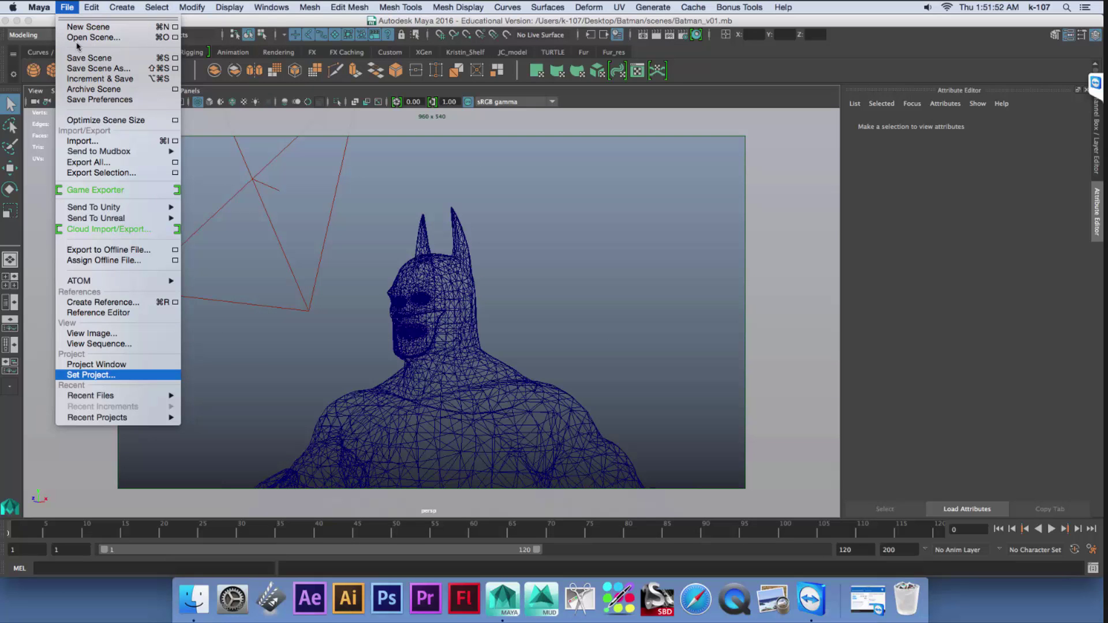
click(84, 60)
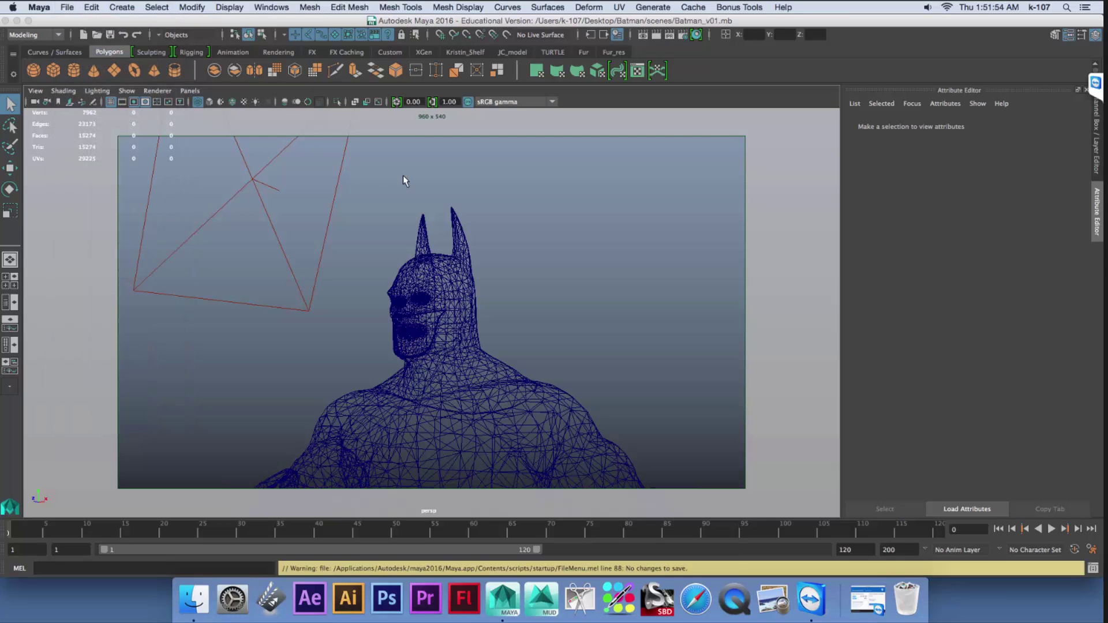
click(276, 8)
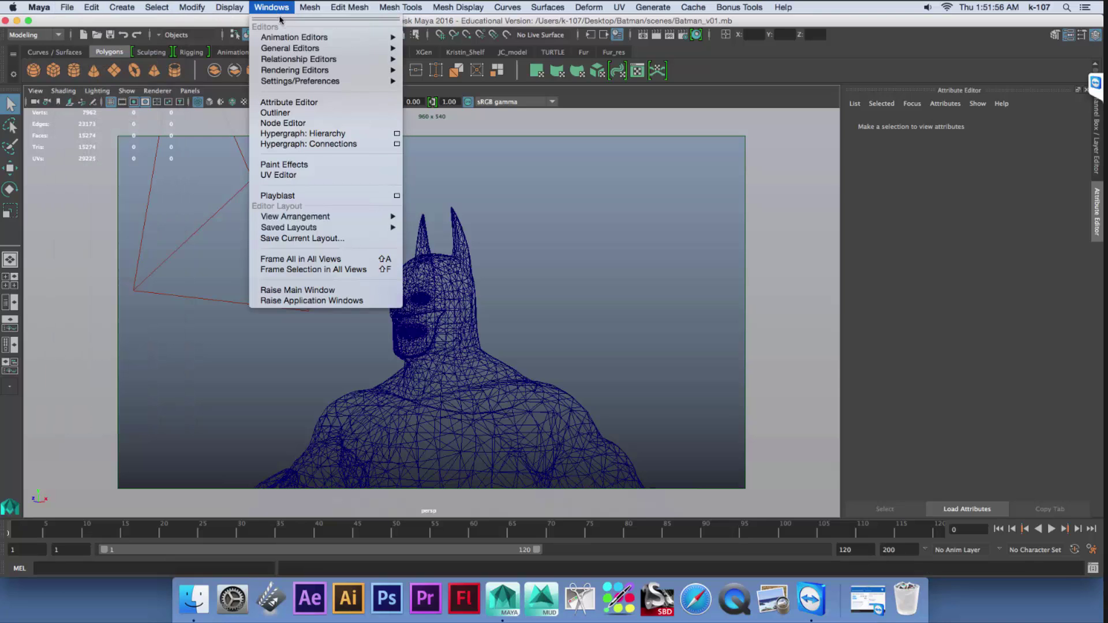
mouse_move(332, 52)
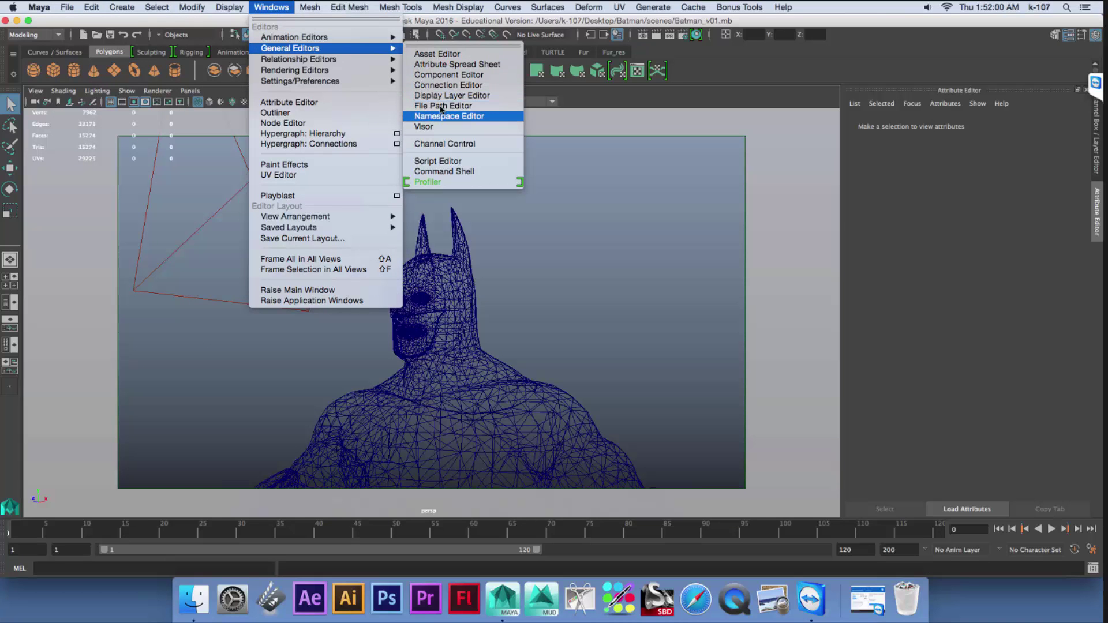
click(443, 107)
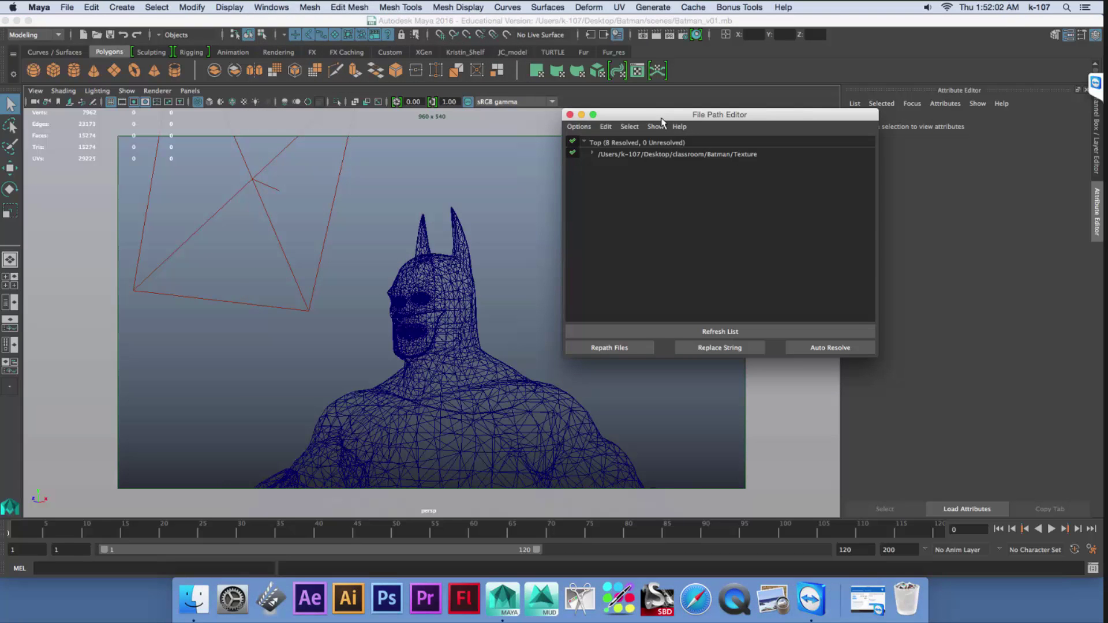
click(592, 154)
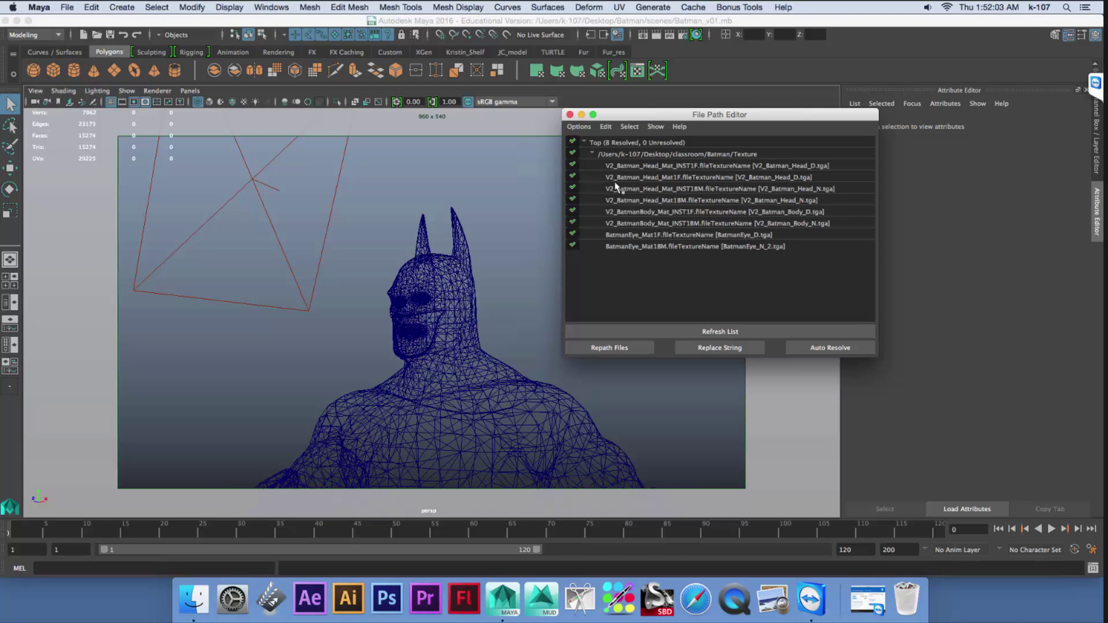
- Refresh the File Path Editor's list and select the classroom/Batman/Texture directory with all its texture entries
click(635, 155)
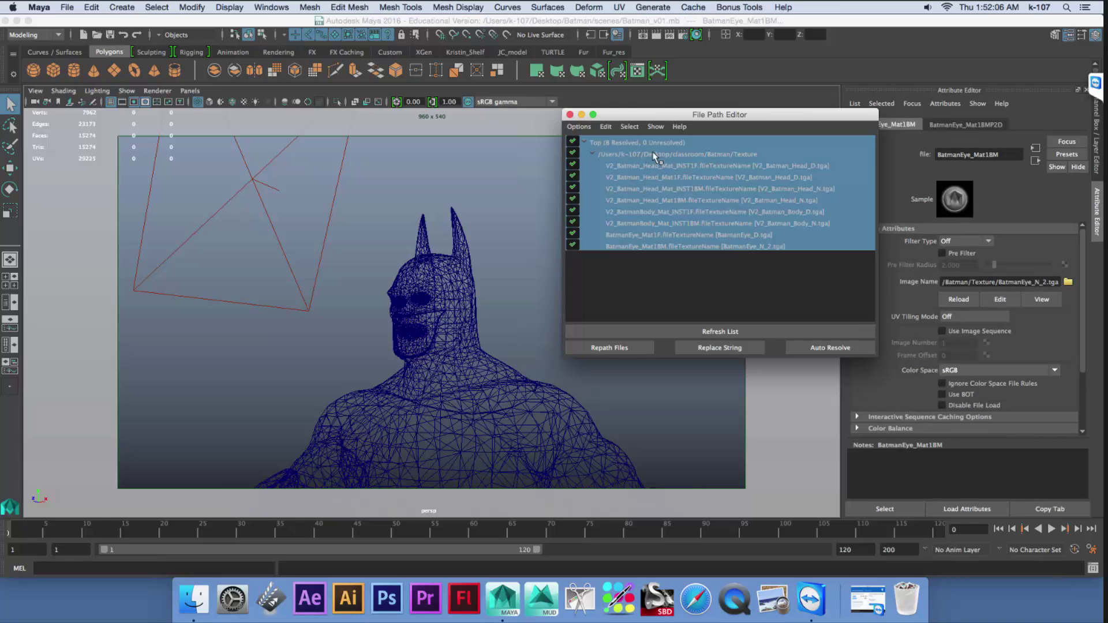
drag(660, 115, 616, 125)
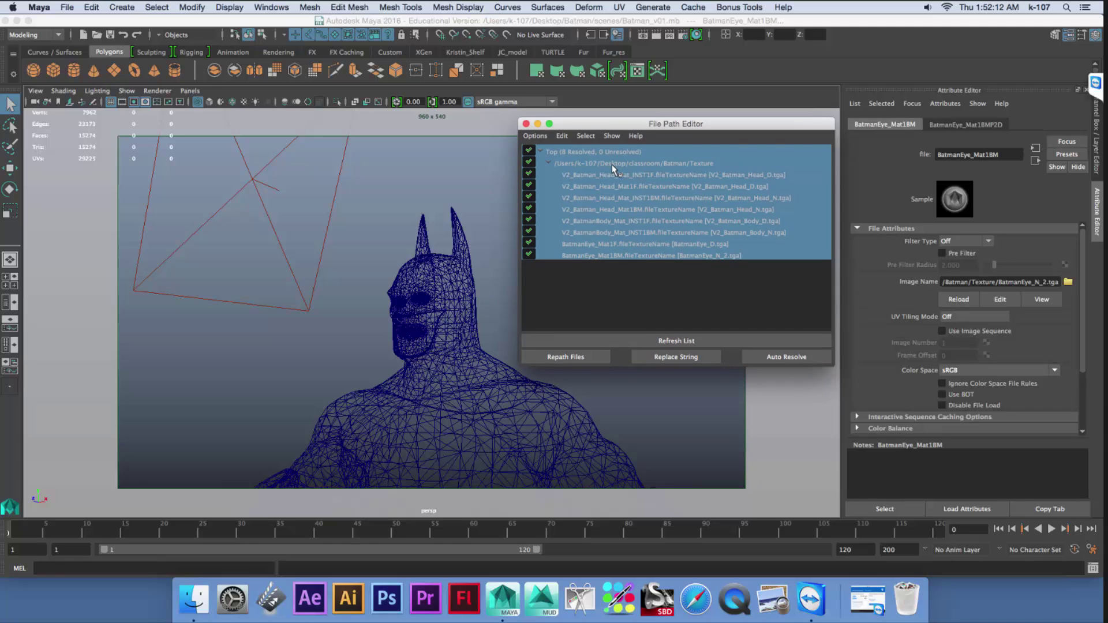
drag(665, 127, 632, 121)
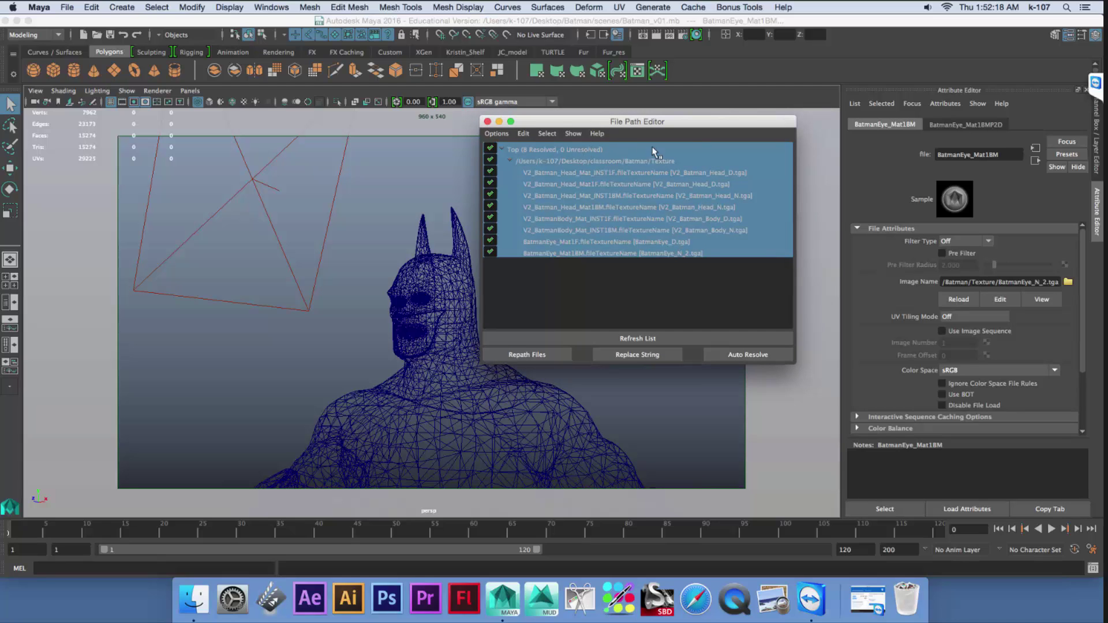
click(502, 149)
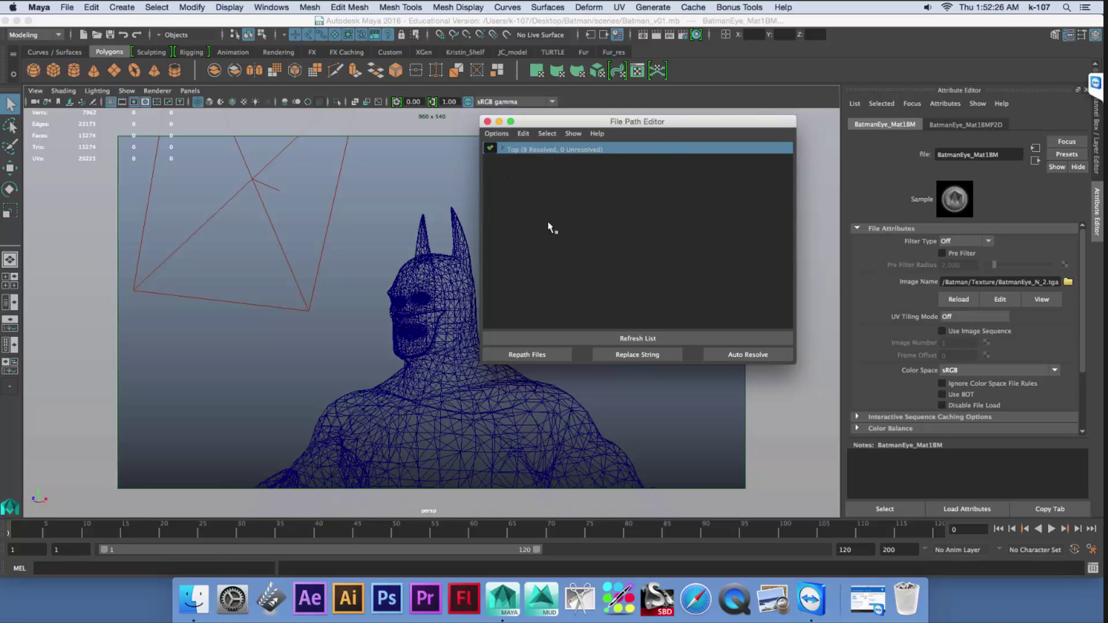
click(502, 149)
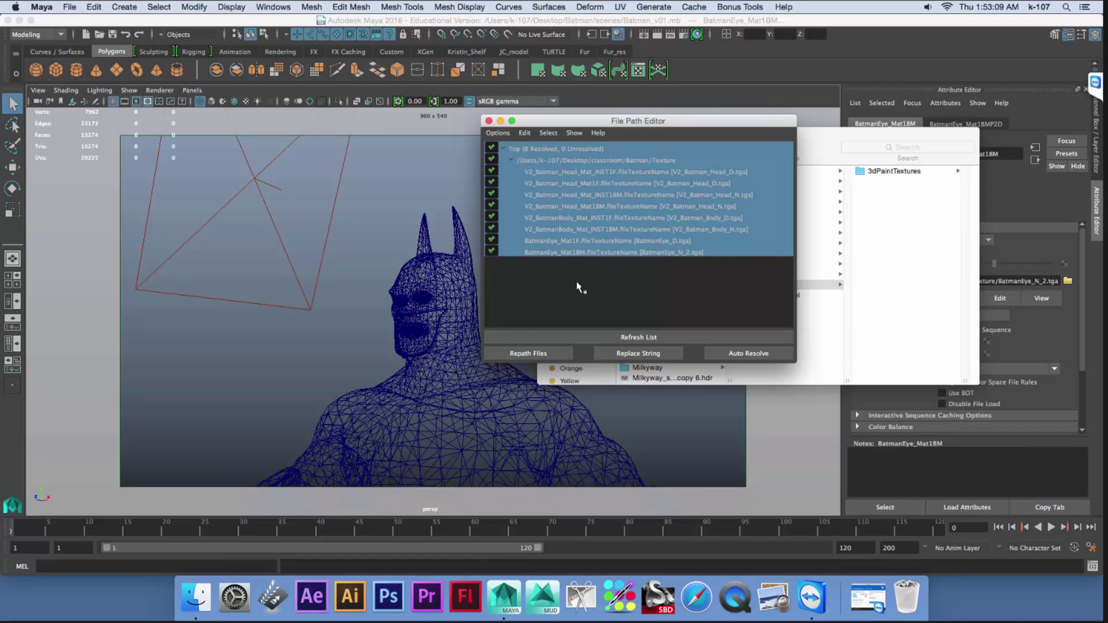
click(646, 336)
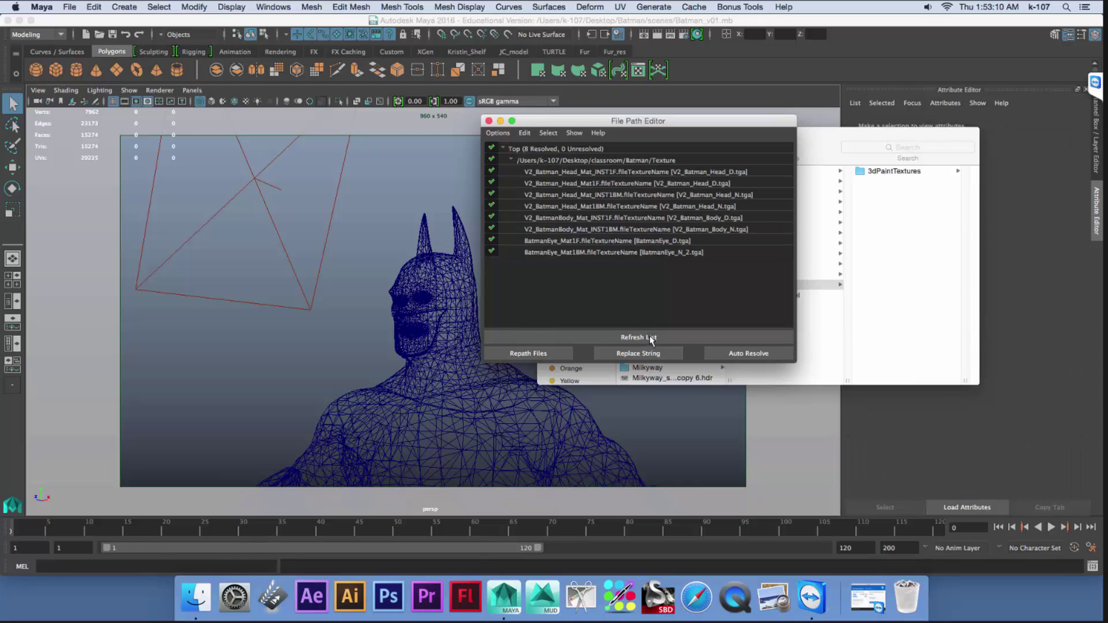
click(647, 336)
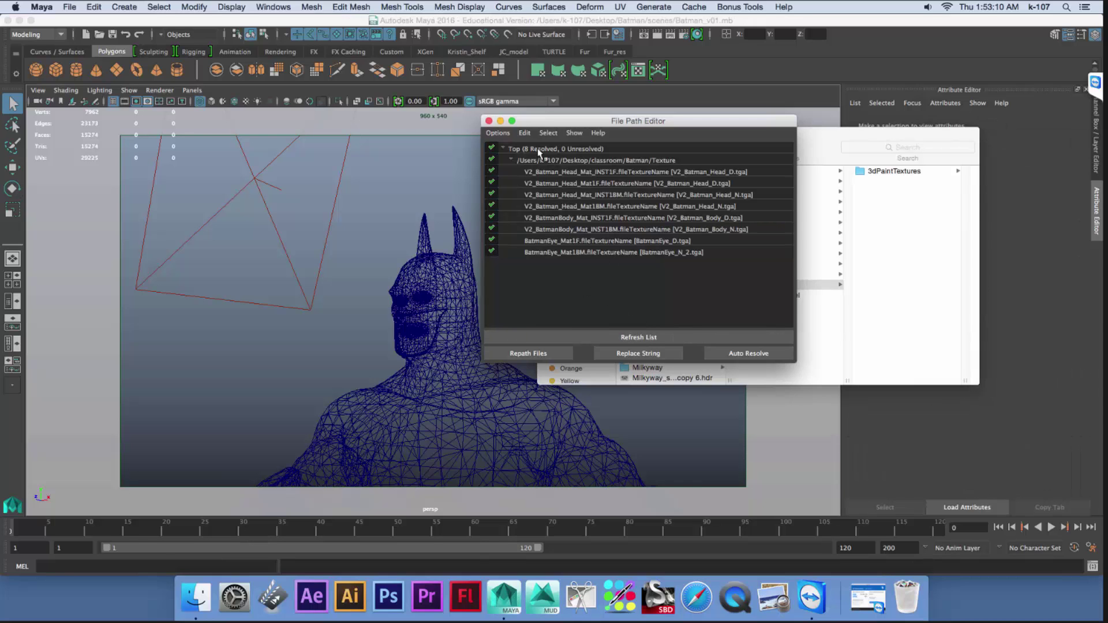
click(564, 163)
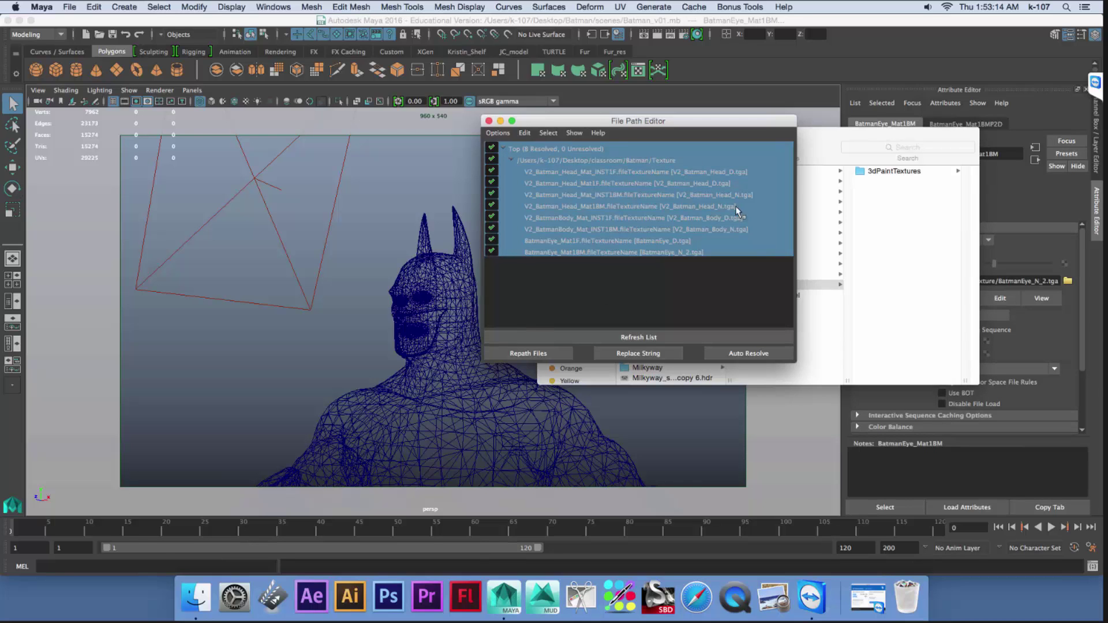
drag(633, 120, 517, 121)
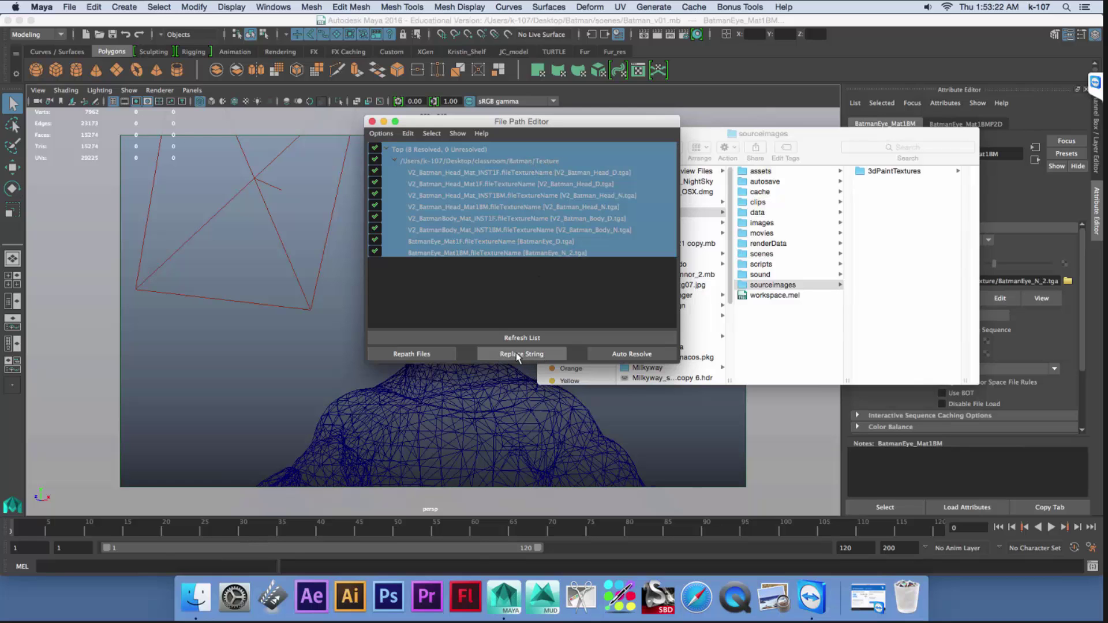
- Open Replace String for the selected texture entries, keeping Directory Path as the affected string
click(533, 358)
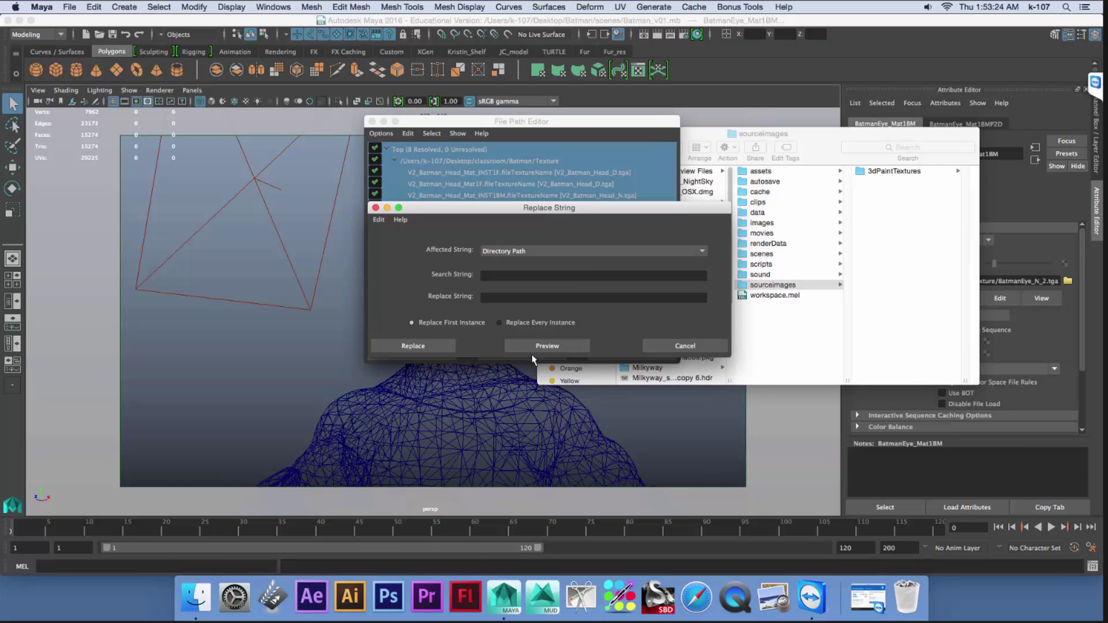
drag(553, 212, 542, 308)
click(566, 349)
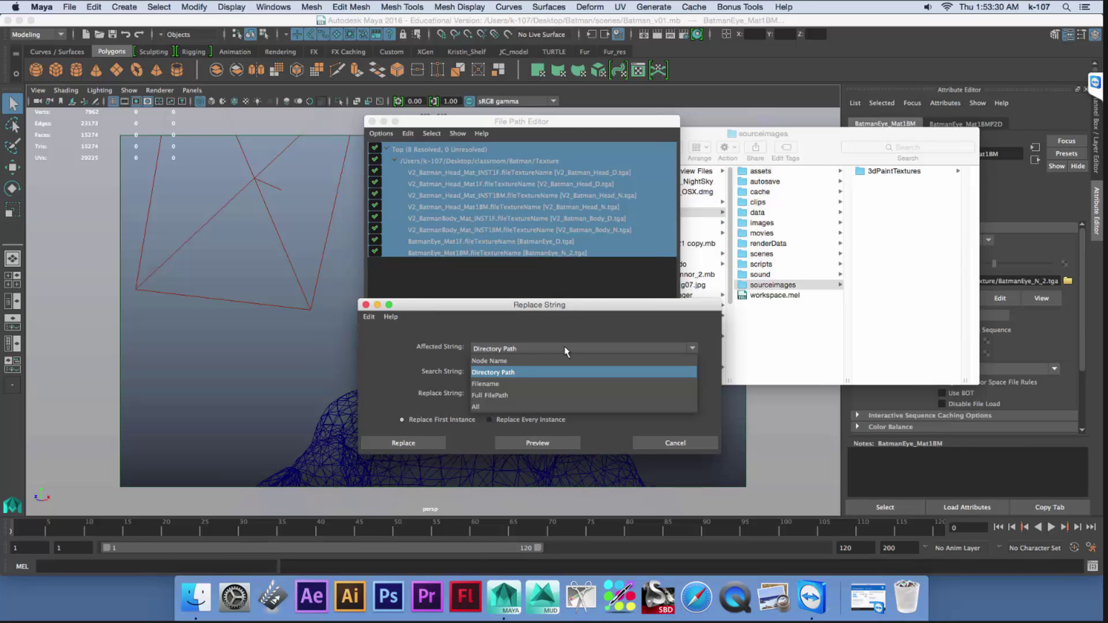
click(565, 350)
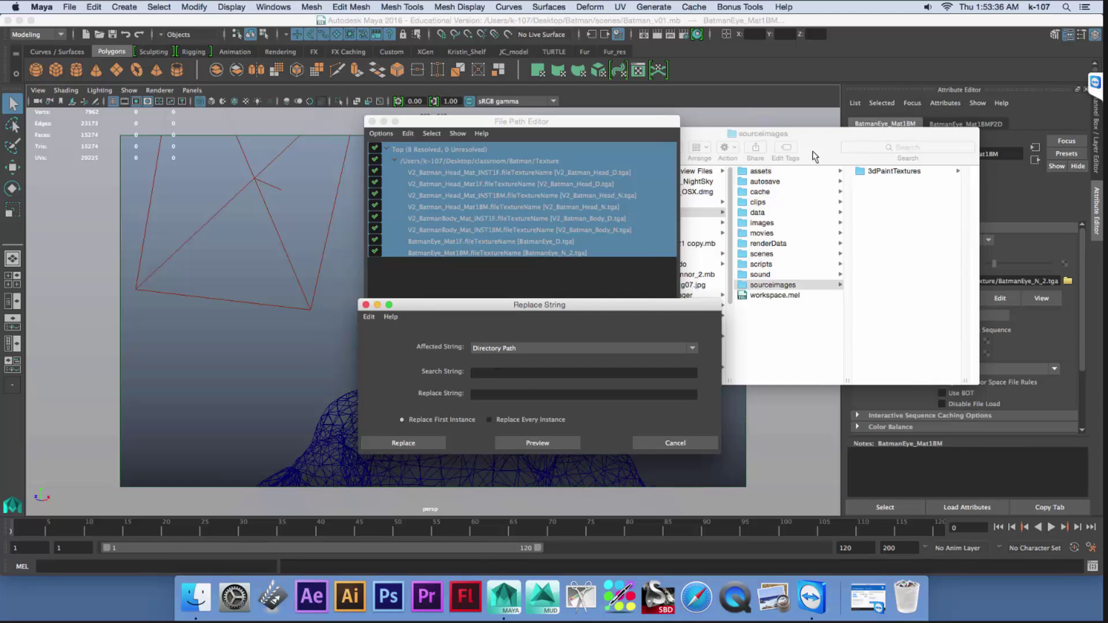
- Copy the directory part of BatmanEye_Mat1BM's image path and enter it as the search string: /Users/k-107/Desktop/classroom/Batman/Texture
click(1020, 281)
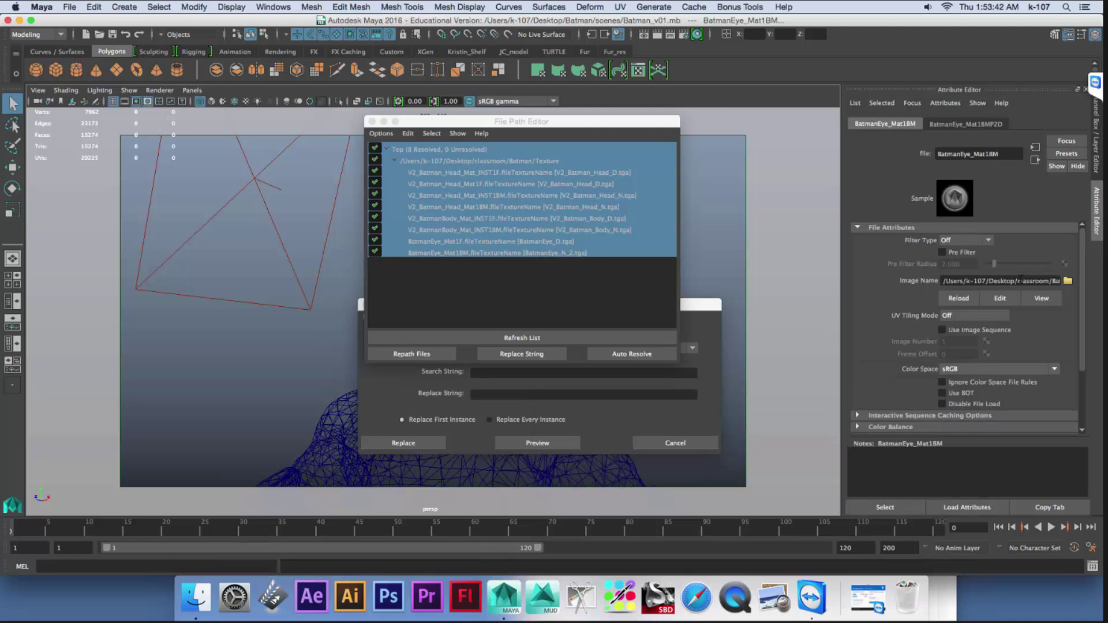
drag(1020, 281, 1048, 281)
click(947, 279)
key(shift+Right)
key(shift+Right)
key(shift+Right)
key(shift+Right)
key(shift+Right)
key(shift+Right)
key(shift+Right)
key(shift+Right)
key(shift+Right)
key(shift+Right)
key(shift+Right)
key(shift+Right)
key(shift+Right)
key(shift+Right)
key(shift+Right)
key(shift+Right)
key(shift+Right)
key(shift+Right)
key(shift+Right)
key(shift+Right)
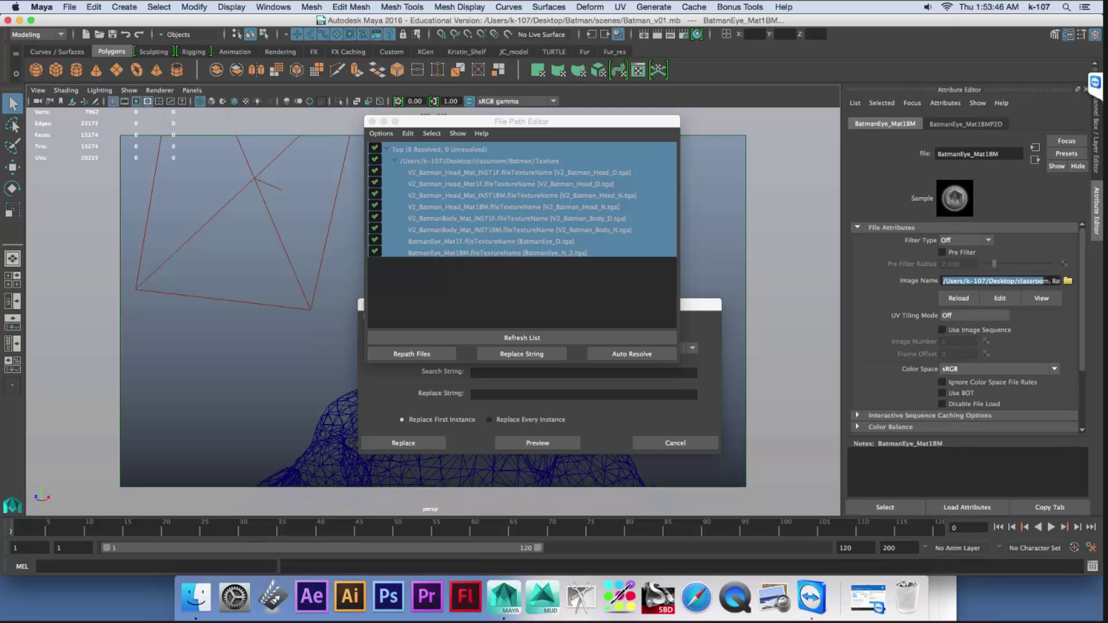
shift+click(991, 282)
mouse_move(1009, 281)
mouse_down()
mouse_move(1068, 281)
mouse_move(993, 280)
mouse_move(1032, 281)
mouse_up()
click(527, 374)
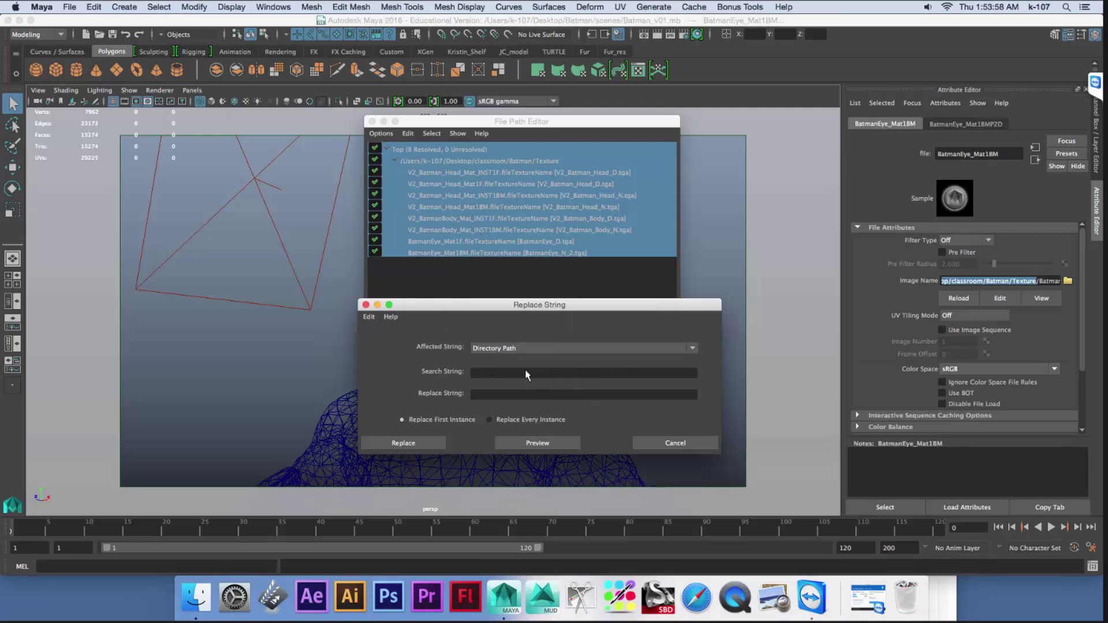
text(/Users/k-107/Desktop/classroom/Batman/Texture)
double_click(560, 373)
- Locate the desktop's Batman folder in Finder, and enter /Users/k-107/Desktop/Batman/ as the replacement string in Maya, reusing the search path's beginning
click(195, 596)
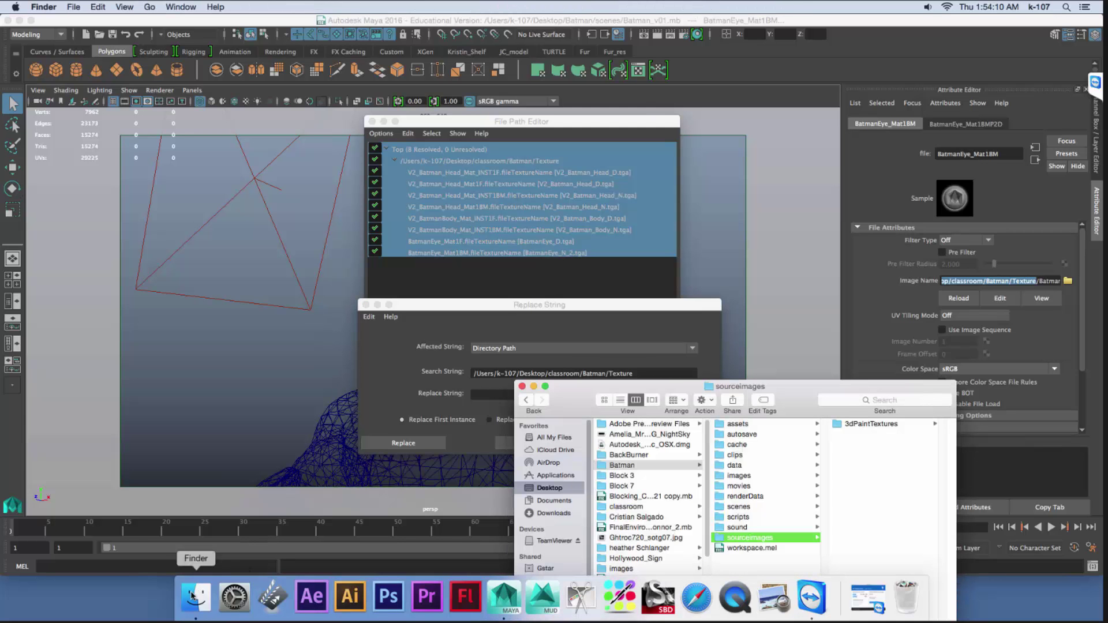
drag(744, 390, 732, 218)
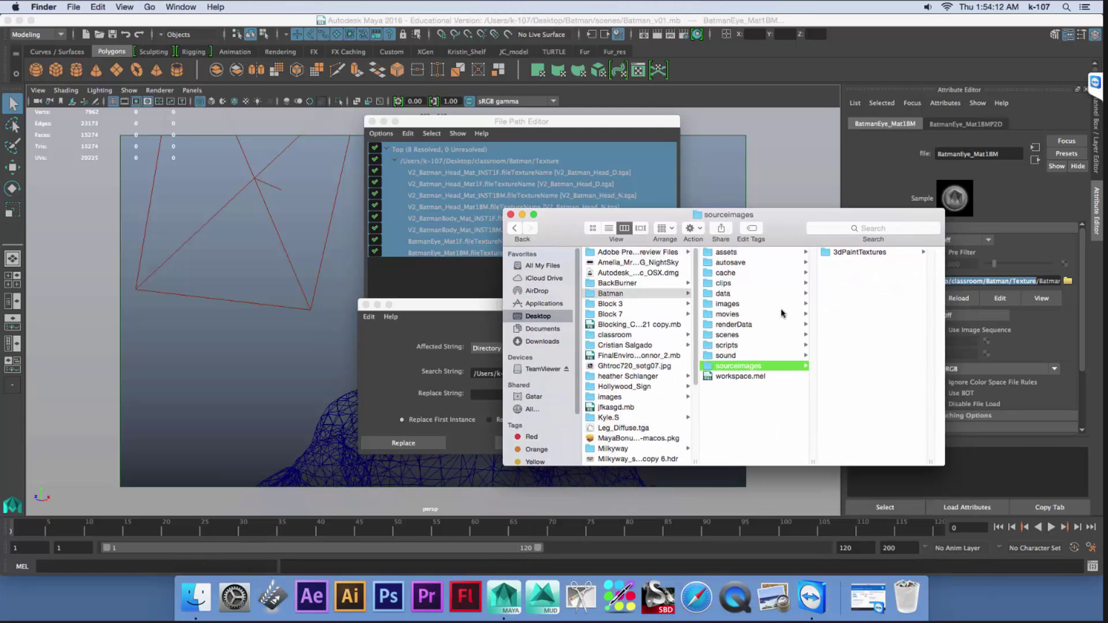
click(621, 294)
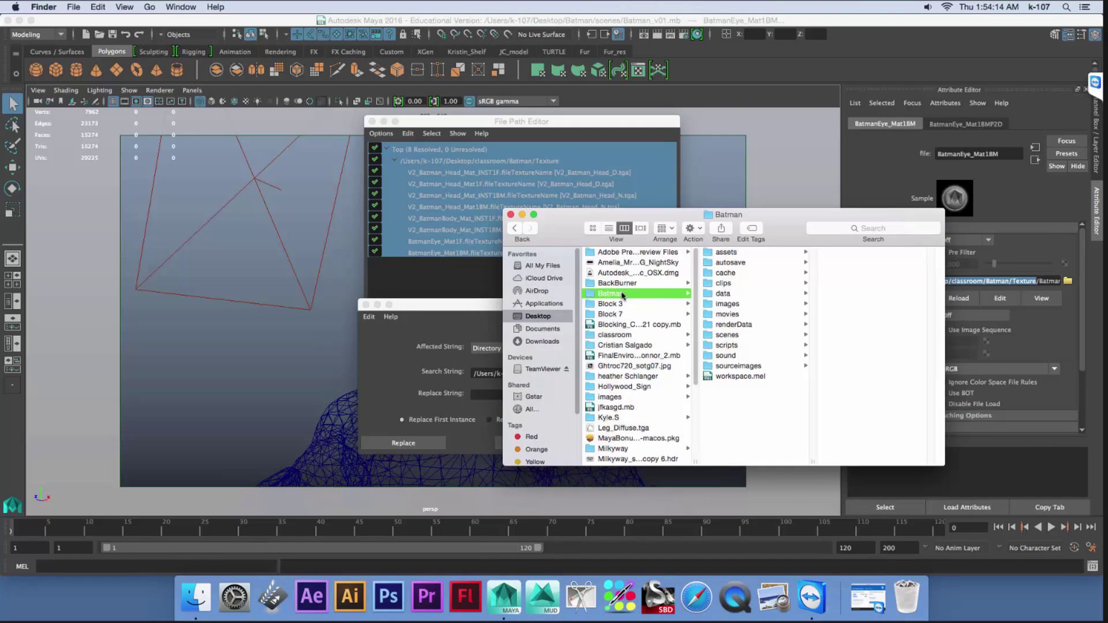
click(467, 306)
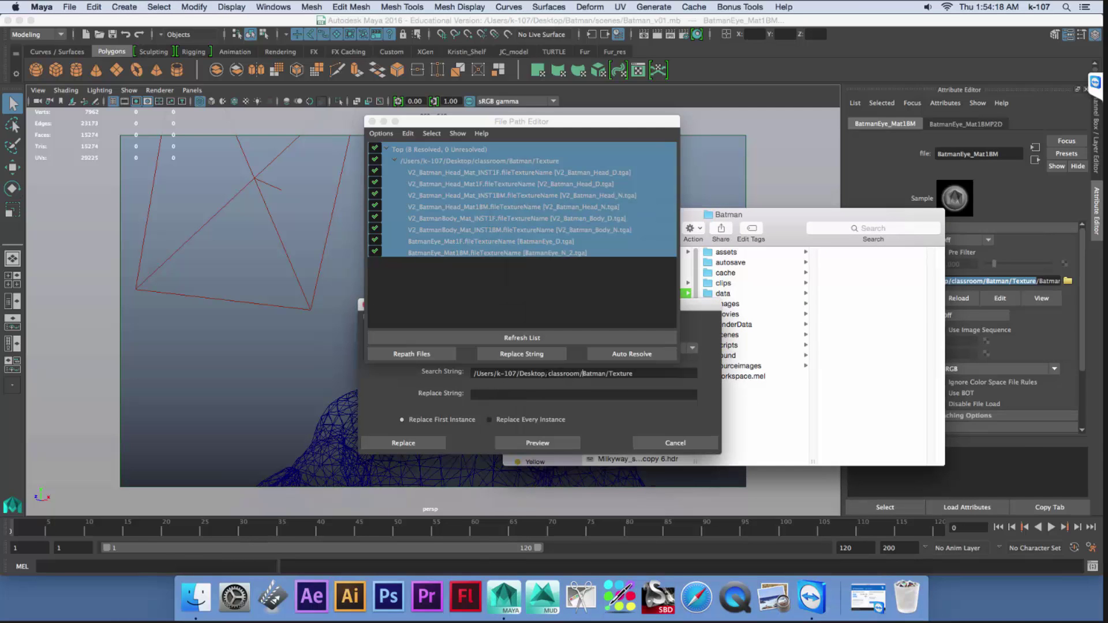
drag(549, 374, 474, 374)
key(super+c)
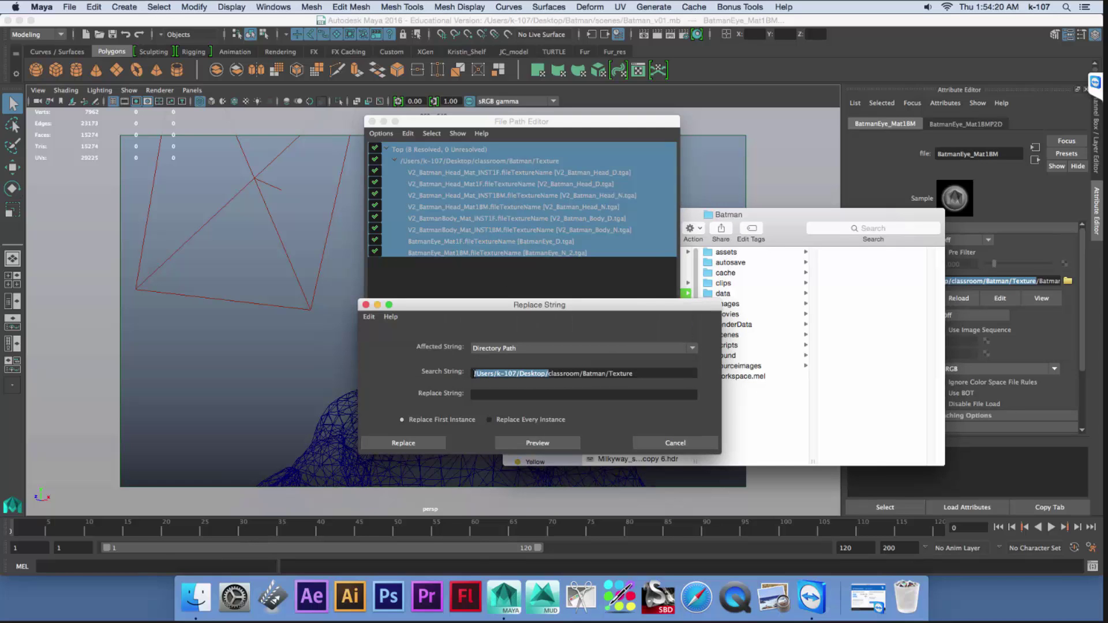
click(512, 395)
key(super+v)
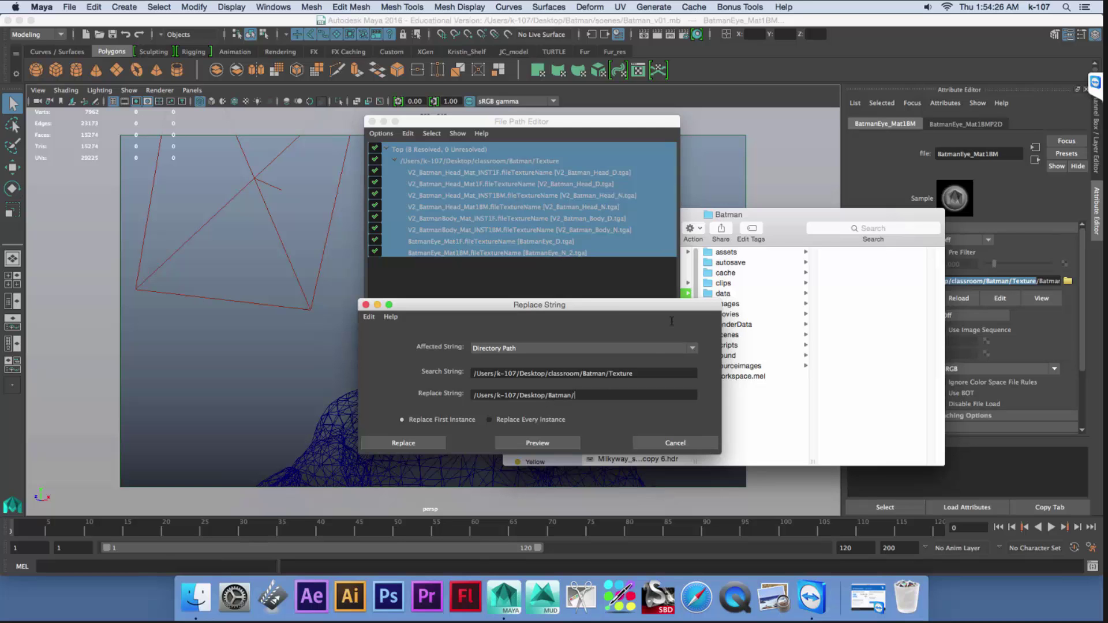
- Check the sourceimages folder in Finder, complete the replacement string as /Users/k-107/Desktop/Batman/sourceimages and run the replacement in Maya
click(814, 209)
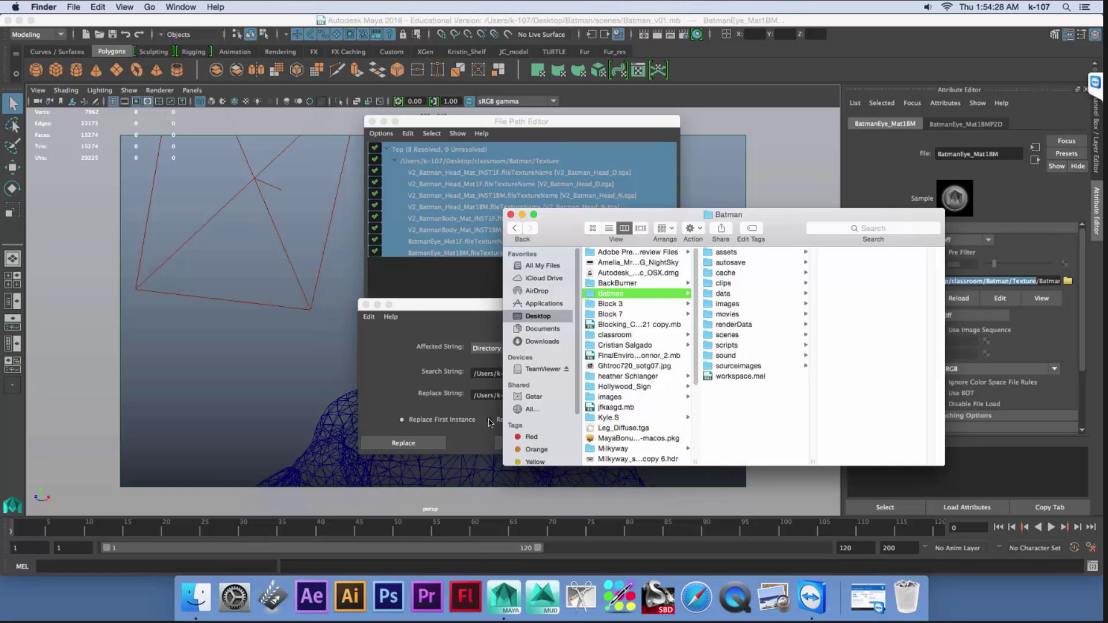
click(752, 368)
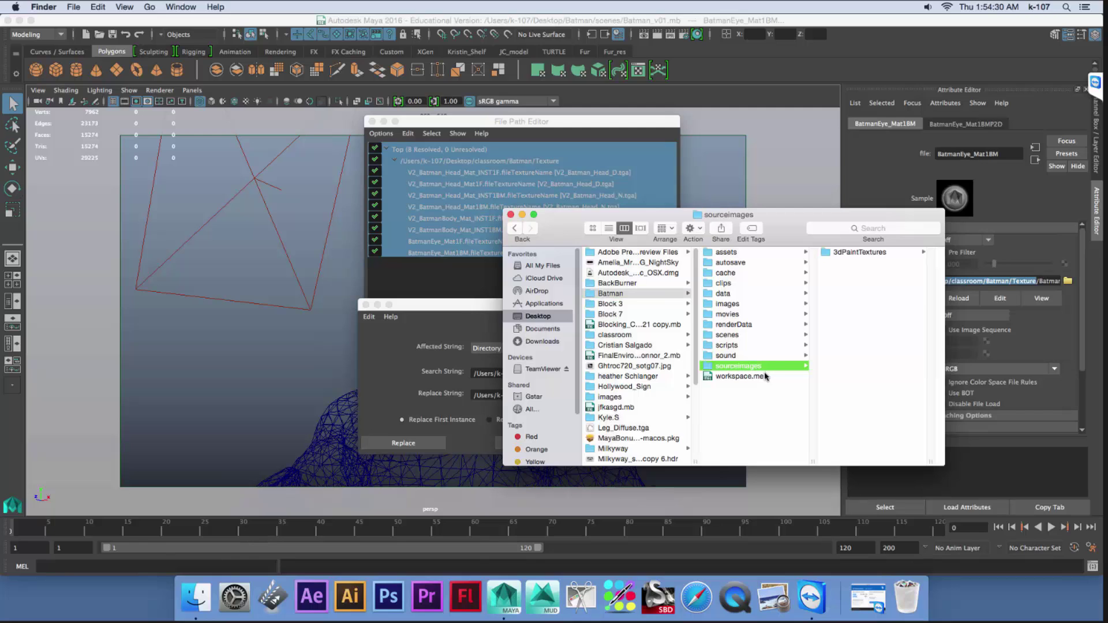
click(468, 312)
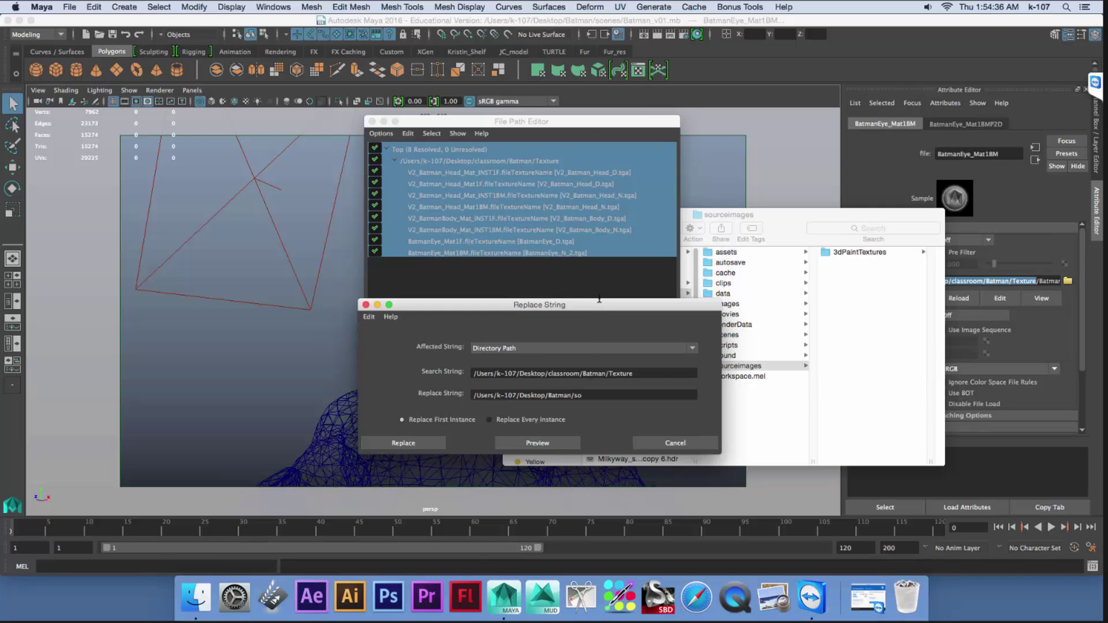
drag(558, 305, 517, 300)
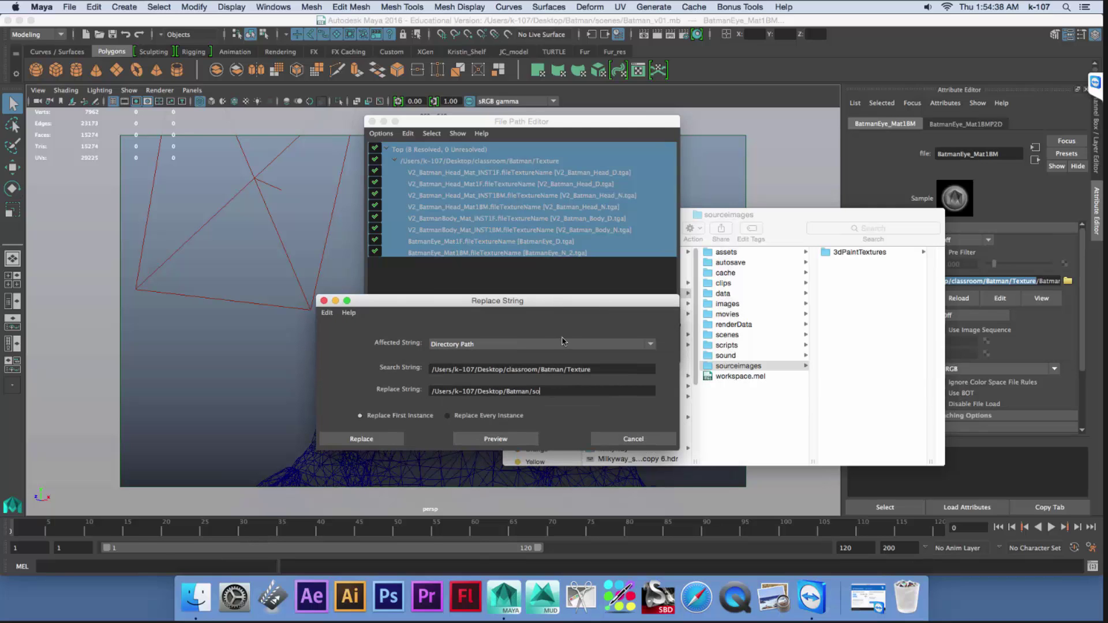
text(ceimages)
click(348, 439)
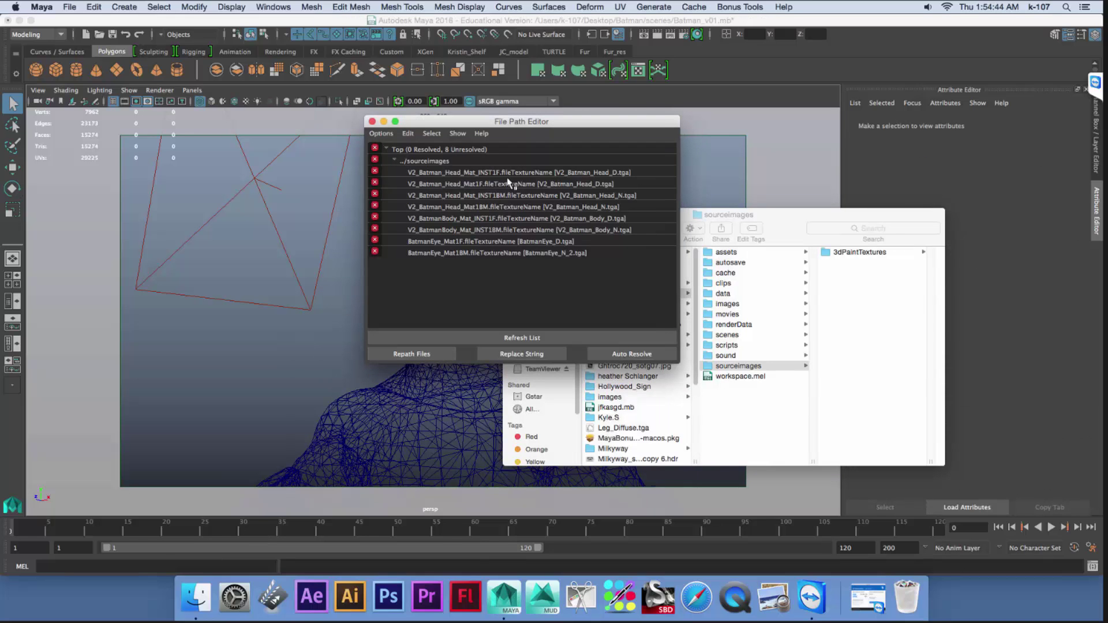
- In Finder, copy the six texture files from classroom/Batman/Texture into the desktop Batman project's sourceimages folder
click(395, 160)
drag(497, 123, 374, 117)
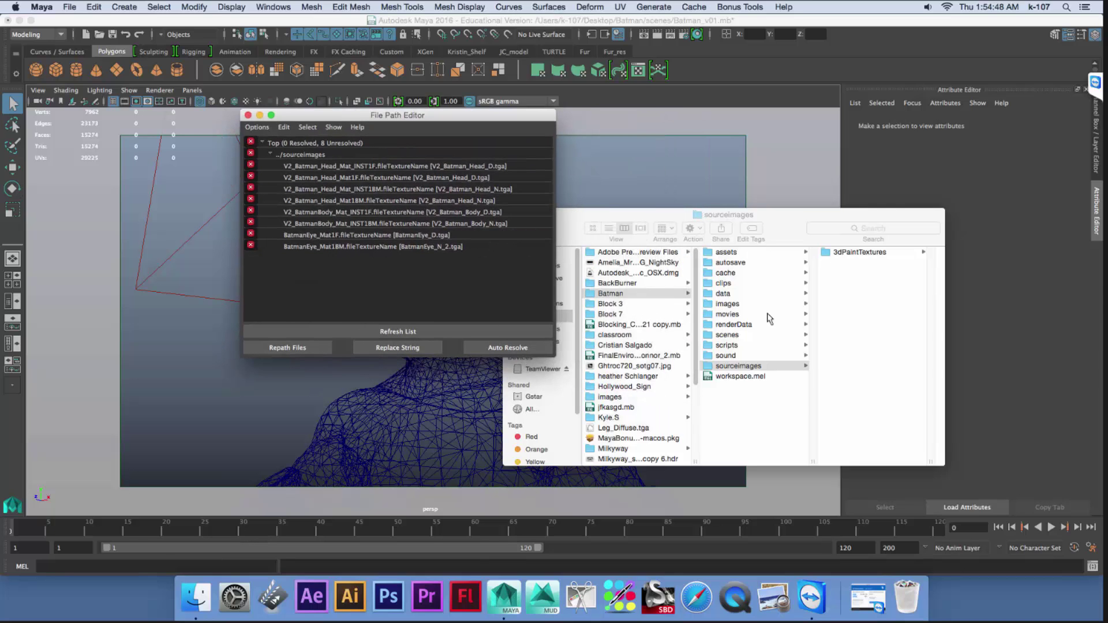
click(617, 335)
click(728, 253)
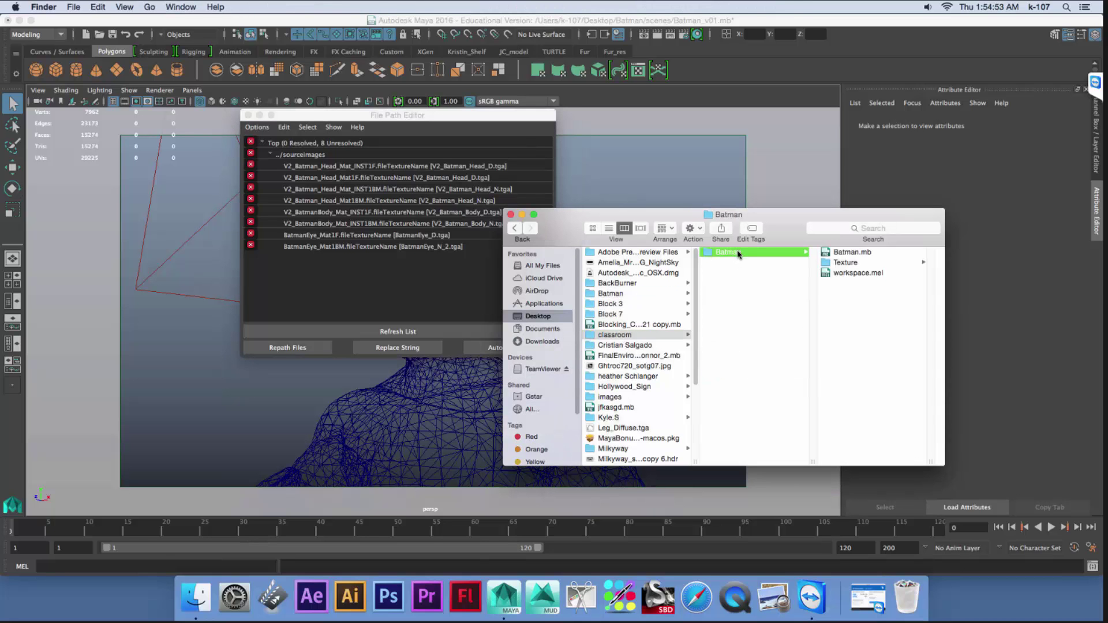
click(856, 265)
click(874, 304)
shift+click(780, 257)
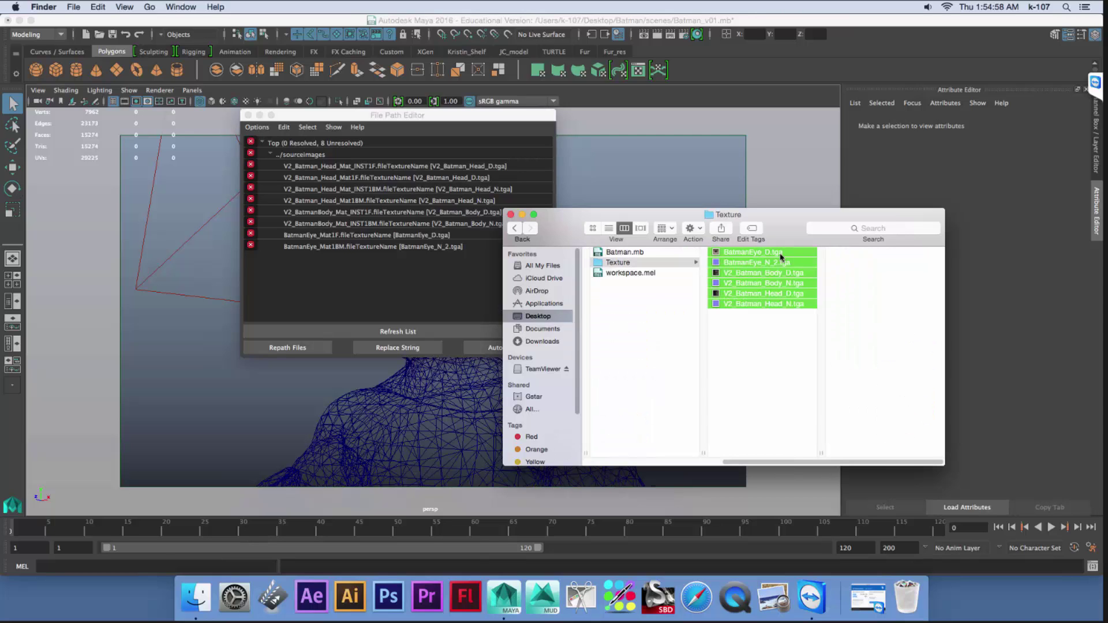
drag(809, 463, 681, 462)
click(607, 293)
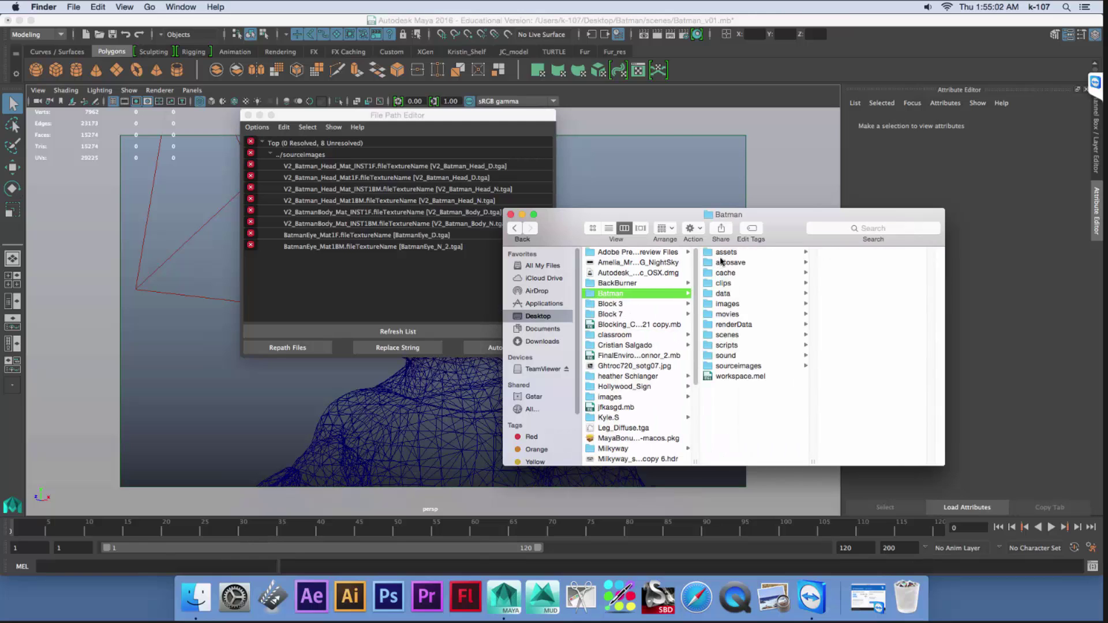
click(749, 370)
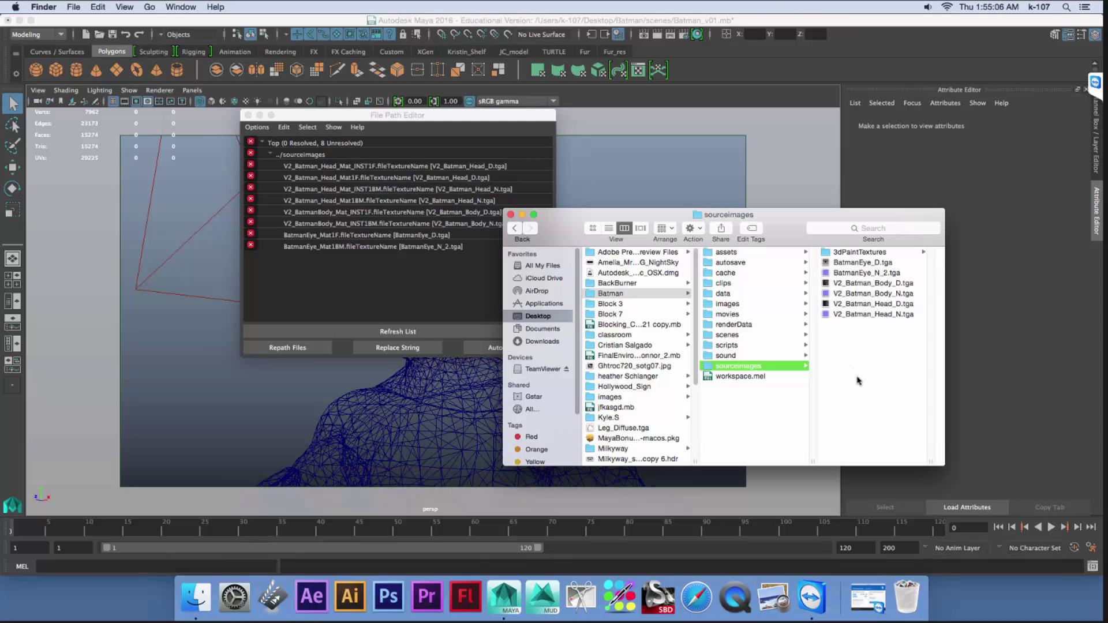
- Auto-resolve the texture paths in Maya's File Path Editor, and close both the editor and the Finder window
click(456, 291)
click(505, 347)
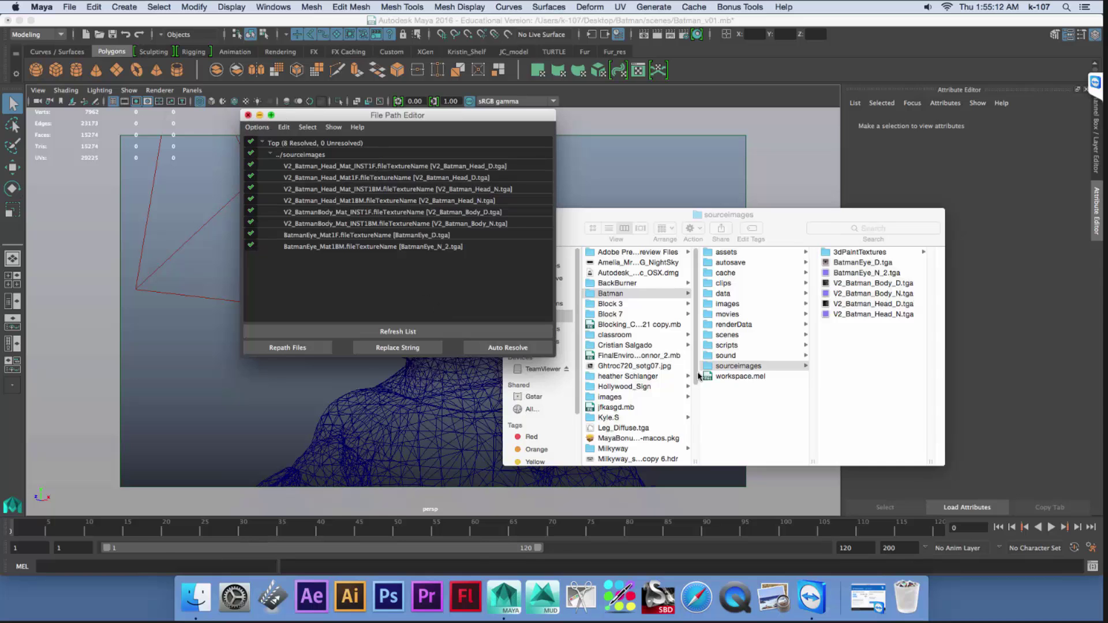
drag(757, 215, 809, 116)
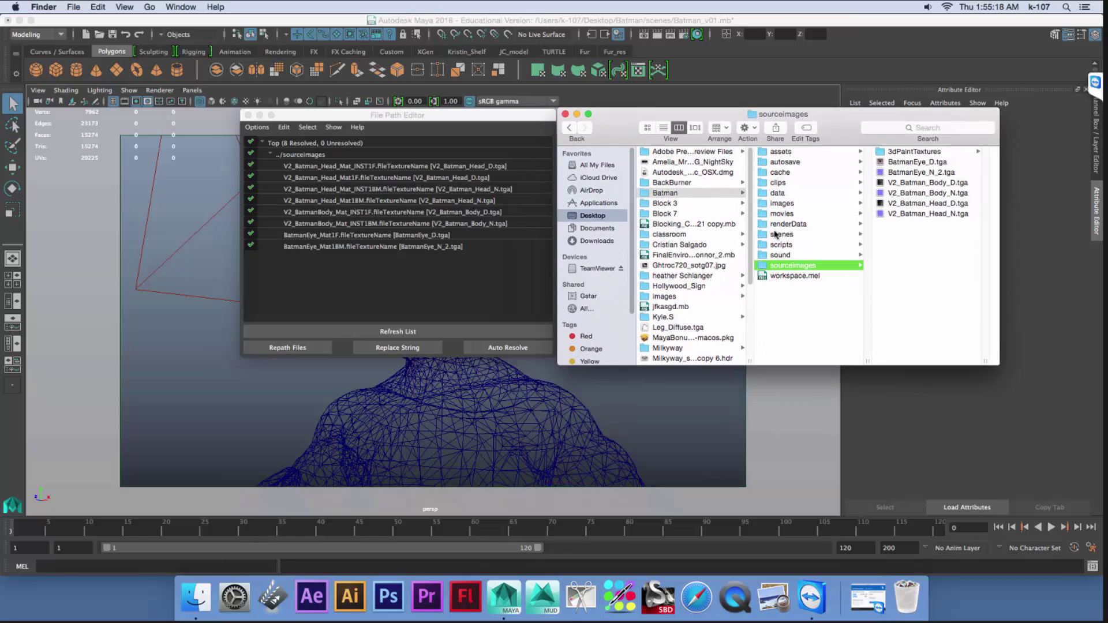
click(248, 114)
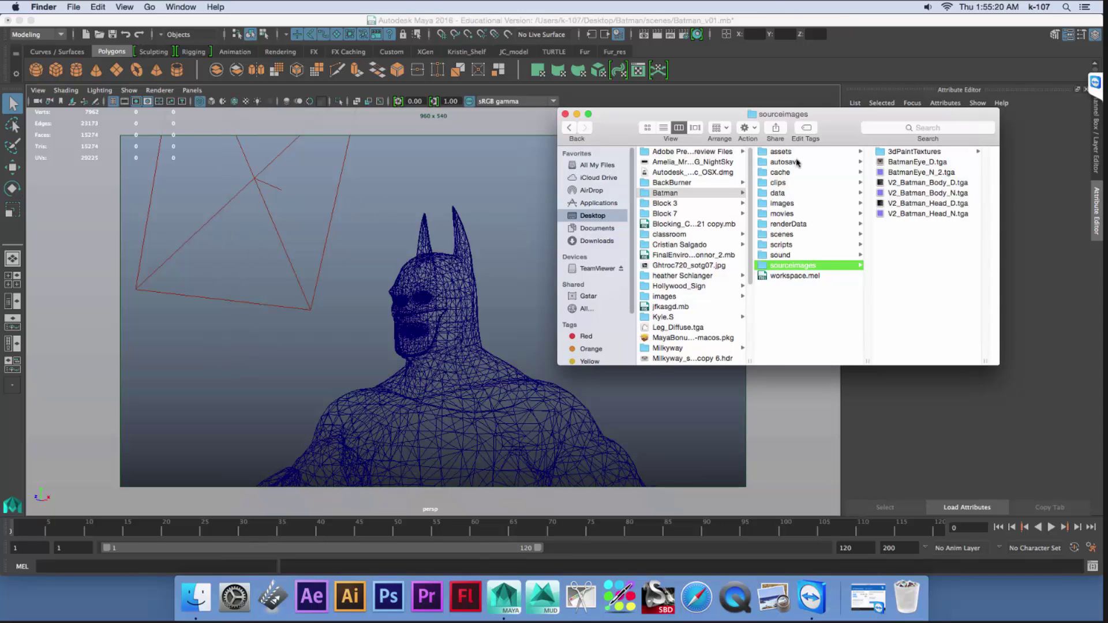
drag(800, 118, 832, 164)
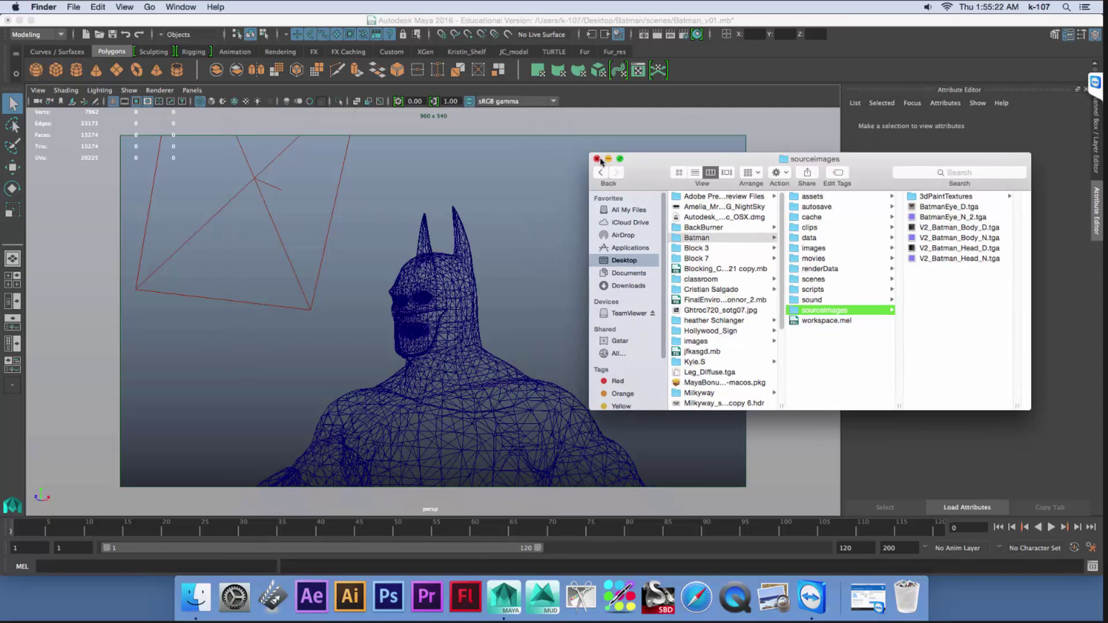
key(super+w)
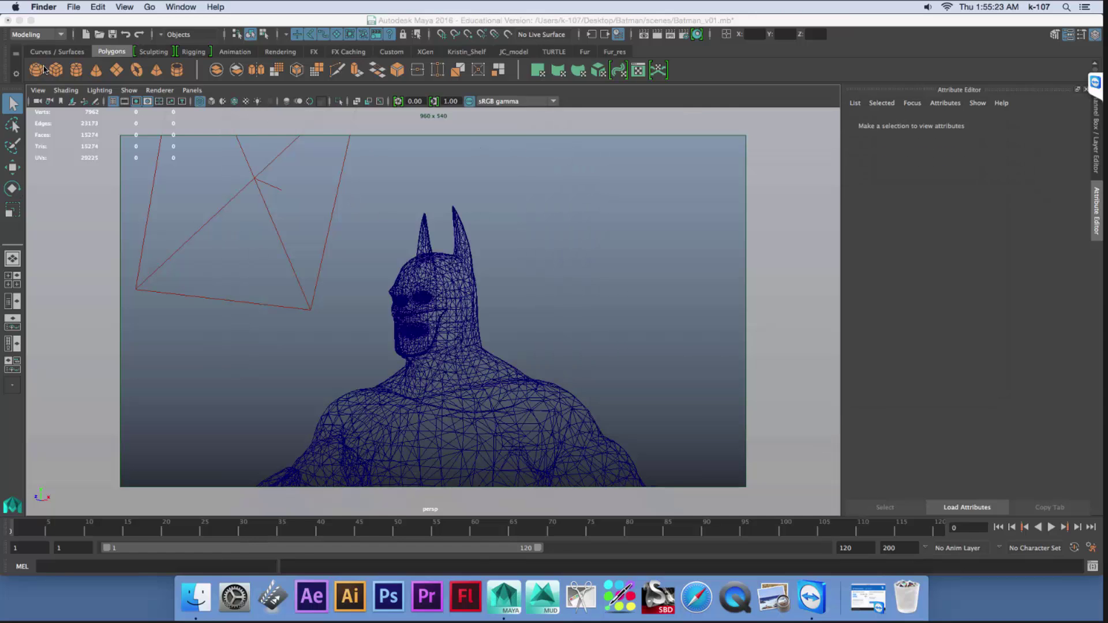
- Save the Batman_v01.mb scene with its repathed textures
click(73, 7)
click(76, 21)
click(101, 21)
click(70, 7)
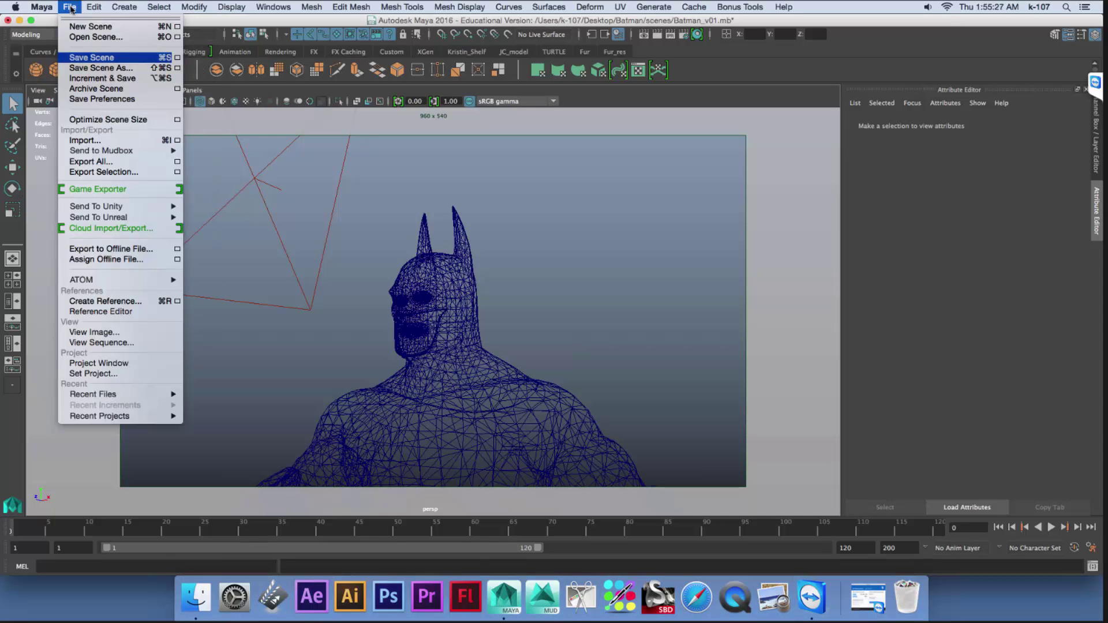
click(101, 58)
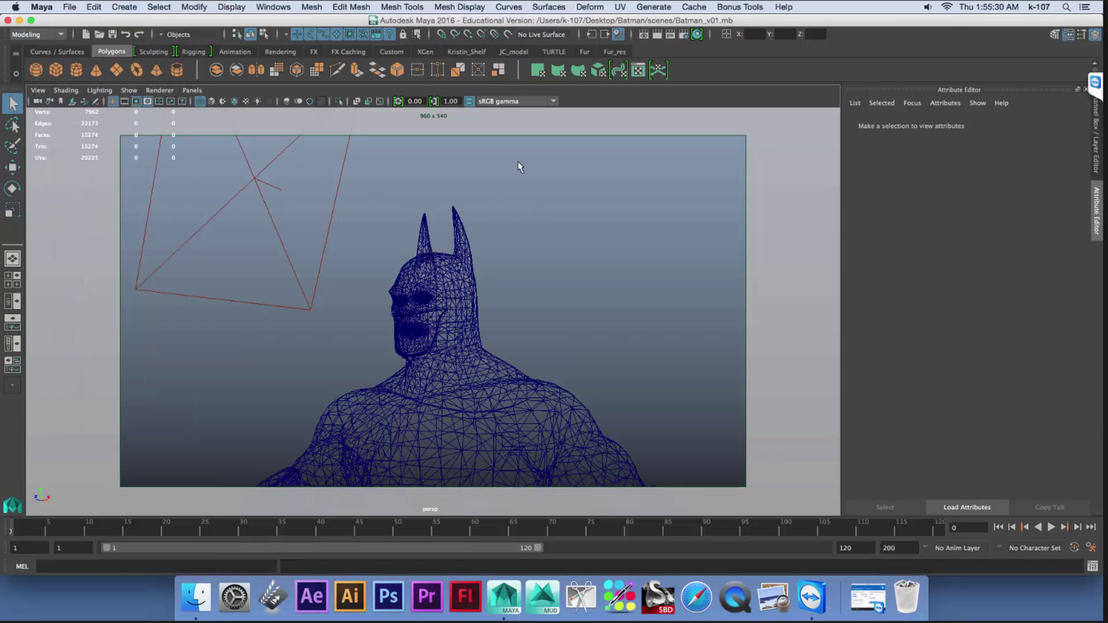
- Render the current frame through the persp camera with mental ray to check the textures, and close the Render View
click(657, 34)
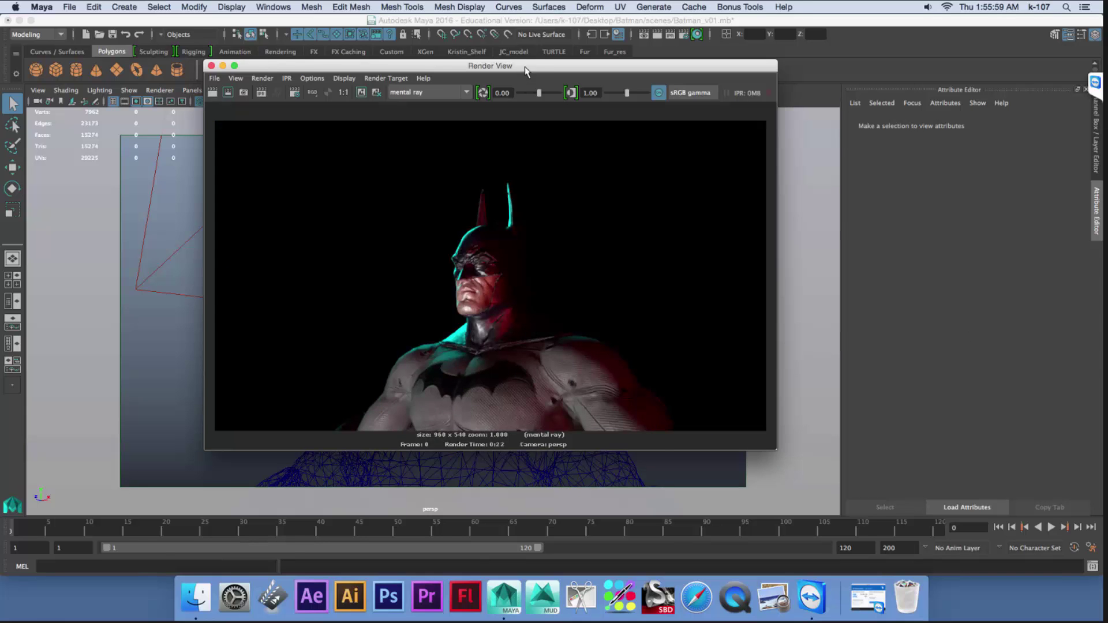
drag(525, 93, 517, 92)
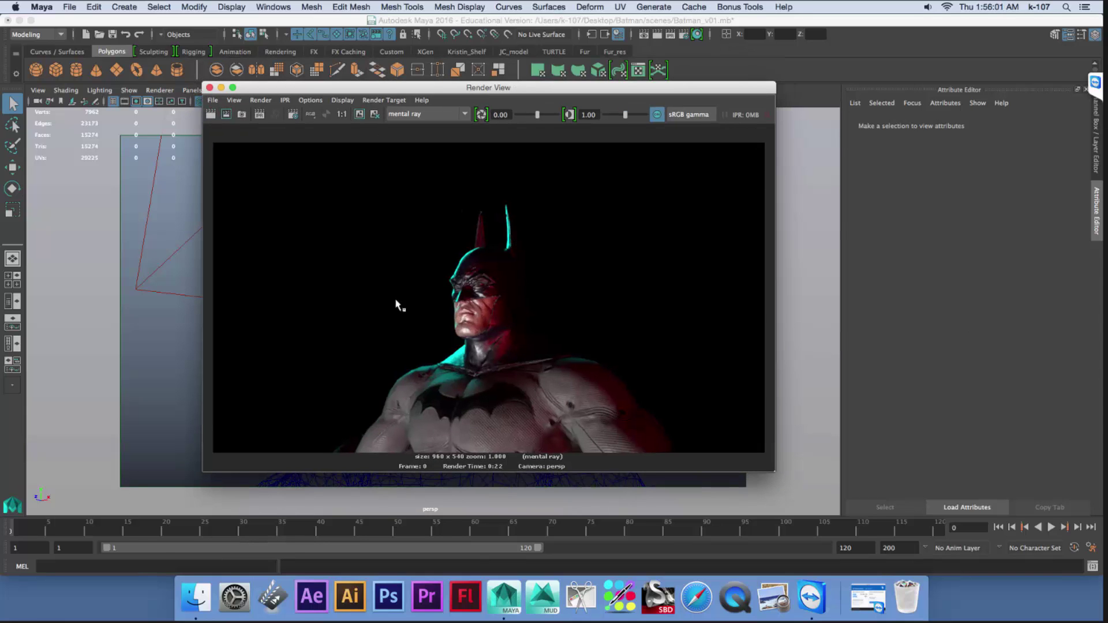
click(210, 88)
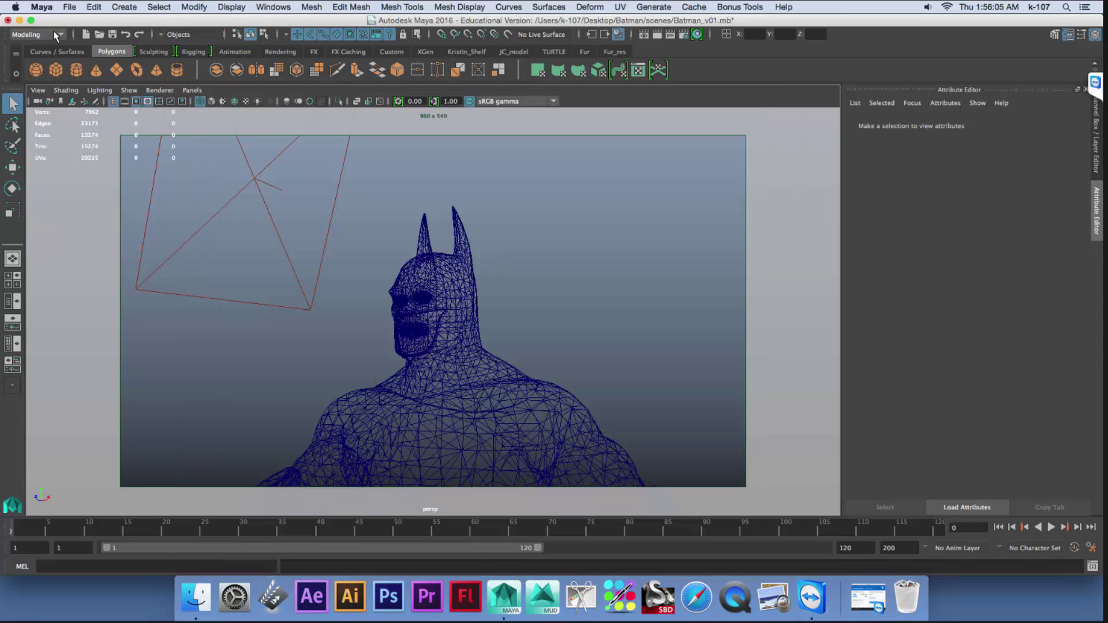
- Save the Batman_v01.mb scene again and quit Maya
click(69, 7)
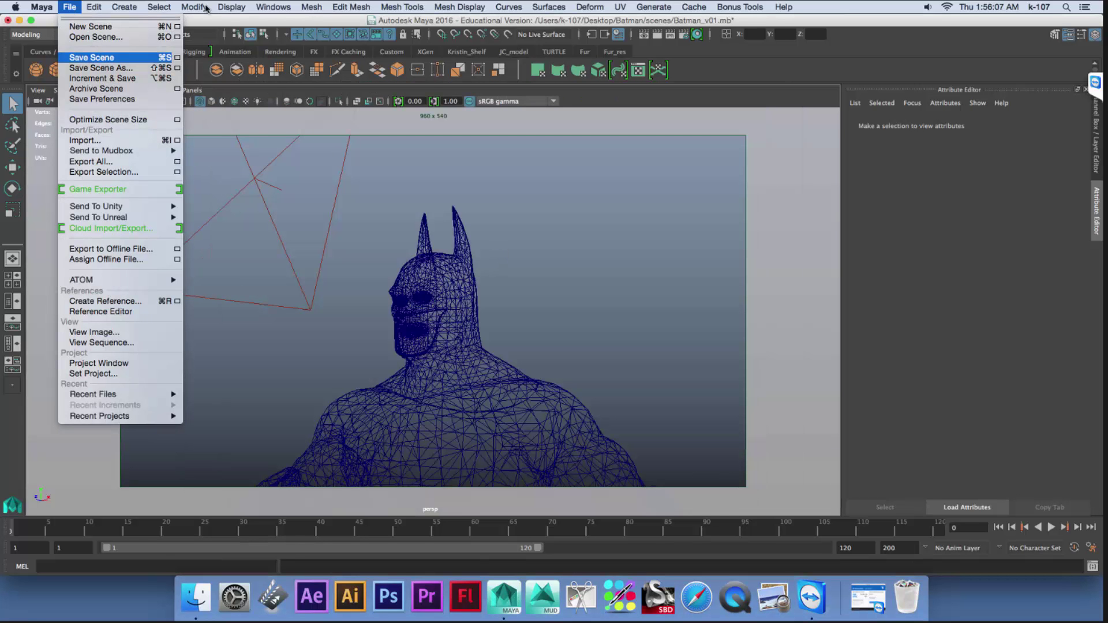
mouse_move(194, 7)
click(219, 19)
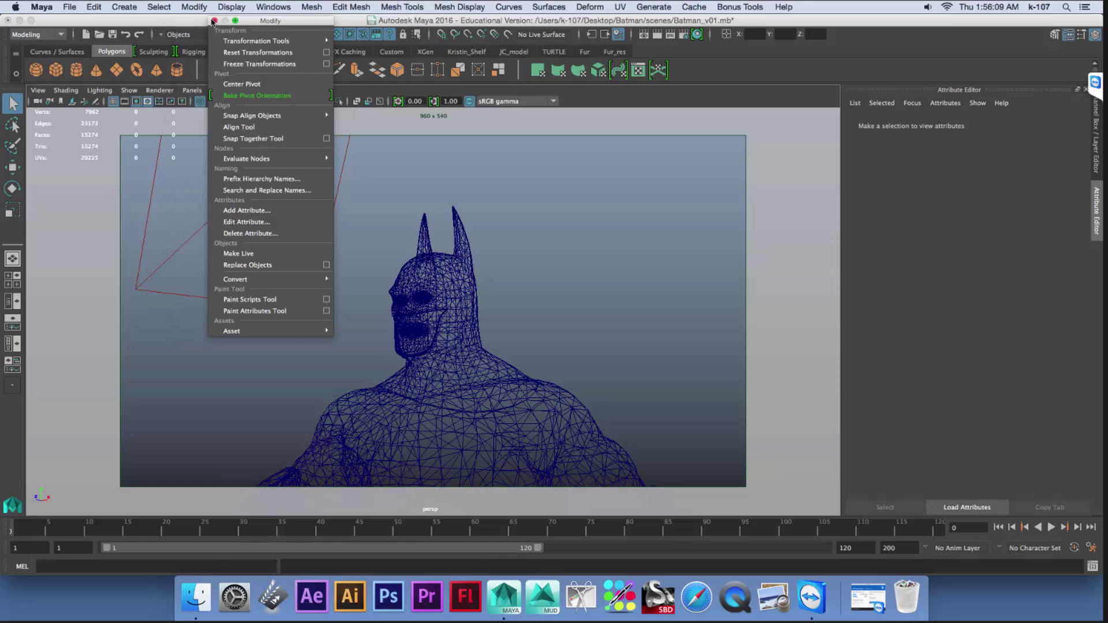
click(214, 21)
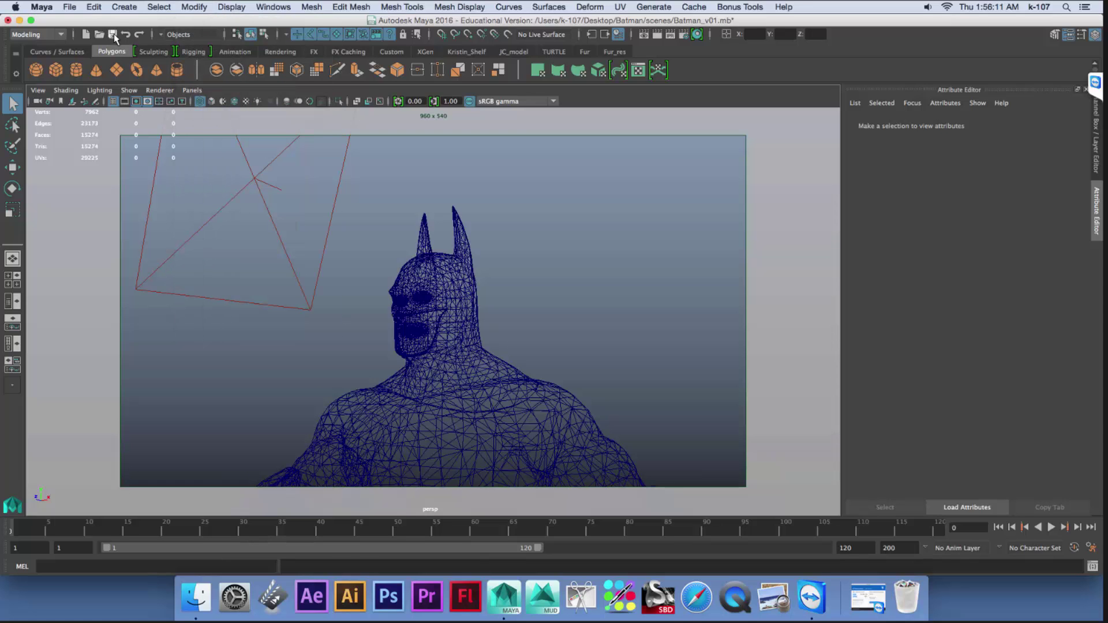
click(113, 35)
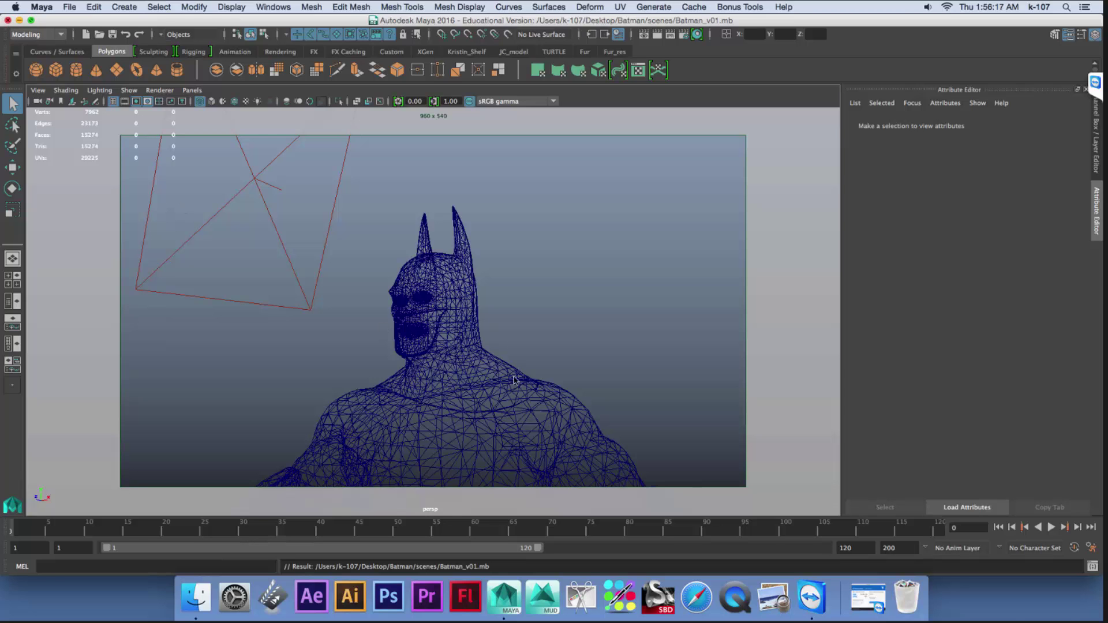
key(super+q)
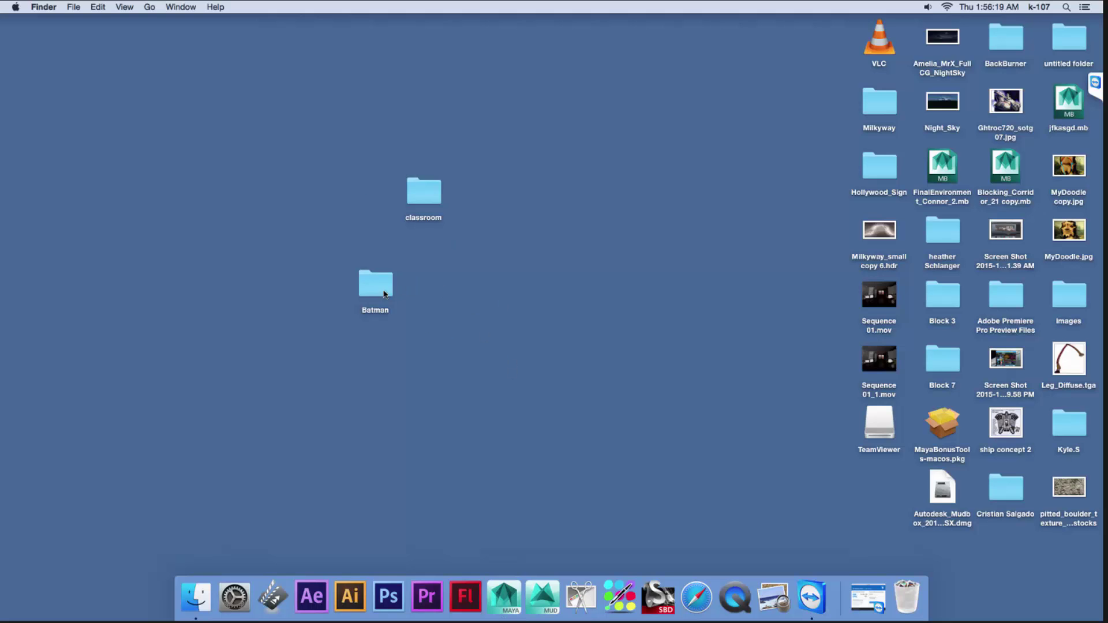
- Check the contents of the desktop Batman project's sourceimages and scenes folders, close the window, and select the Batman folder
click(388, 308)
key(super+o)
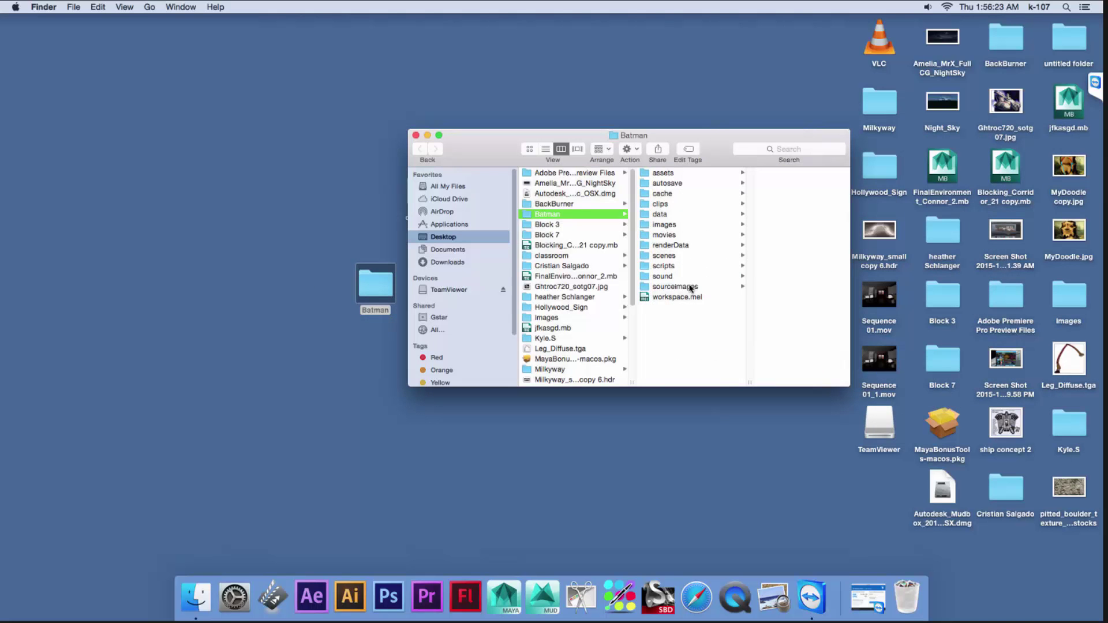
click(691, 287)
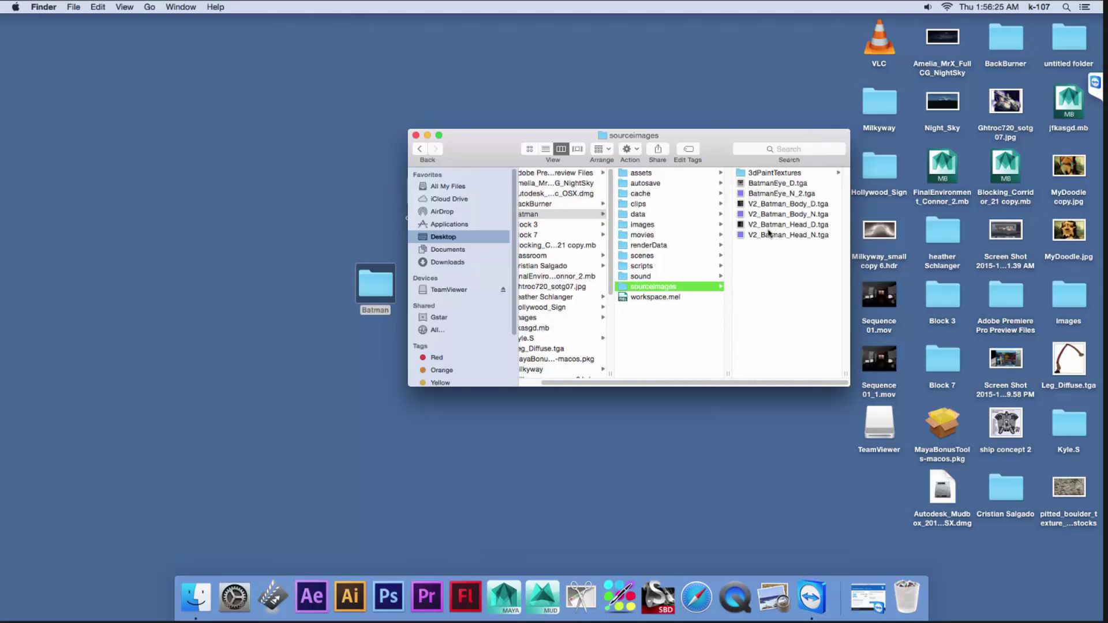
click(653, 255)
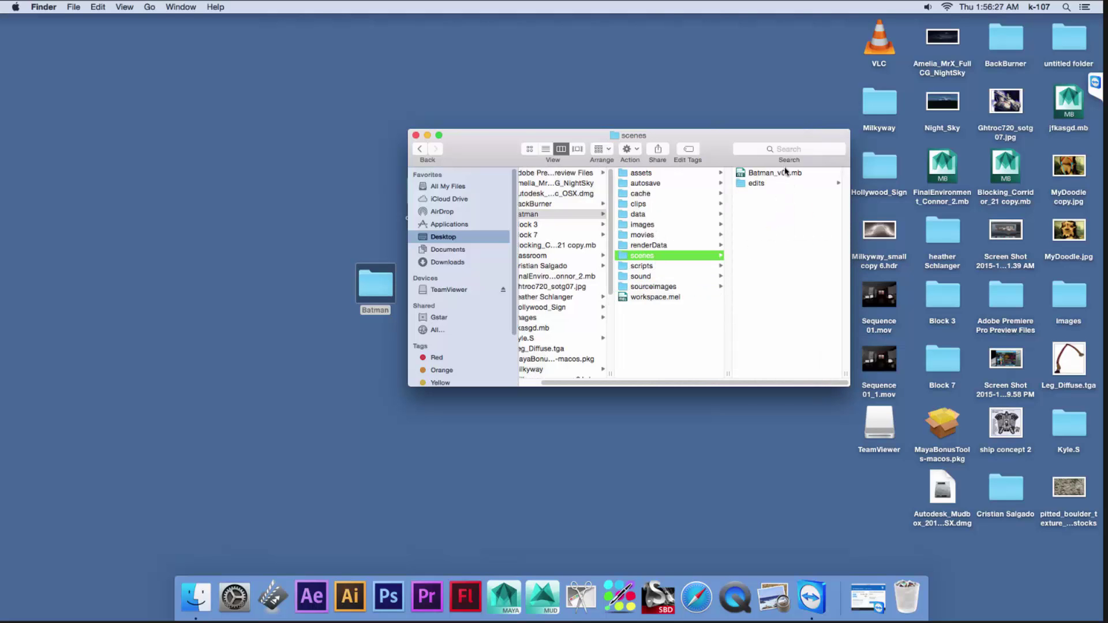
click(415, 135)
drag(334, 361, 418, 258)
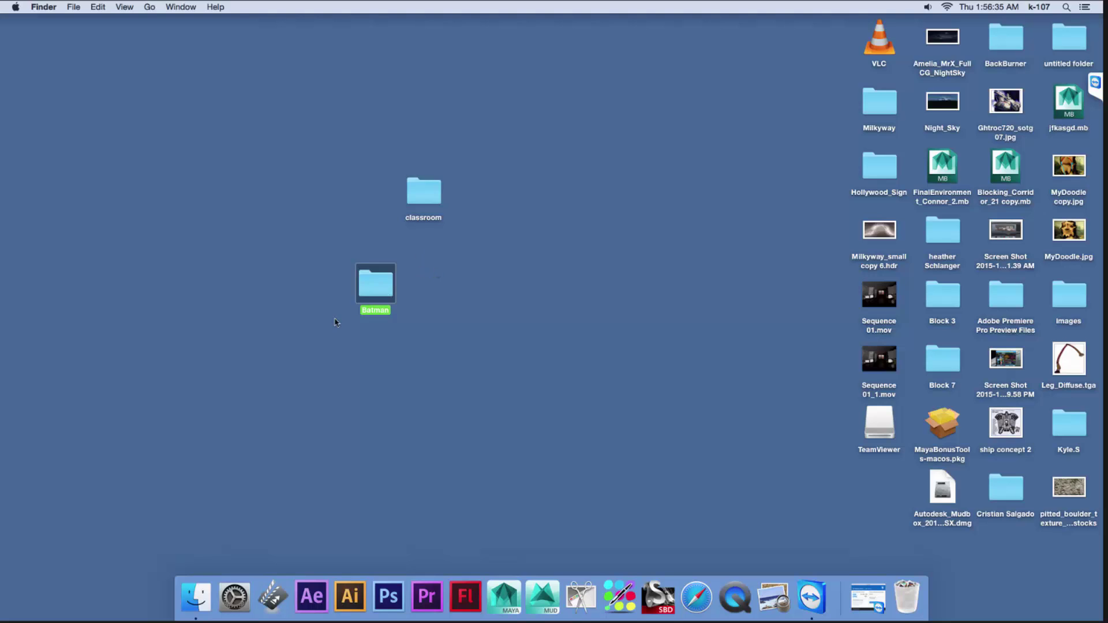
drag(326, 332, 435, 264)
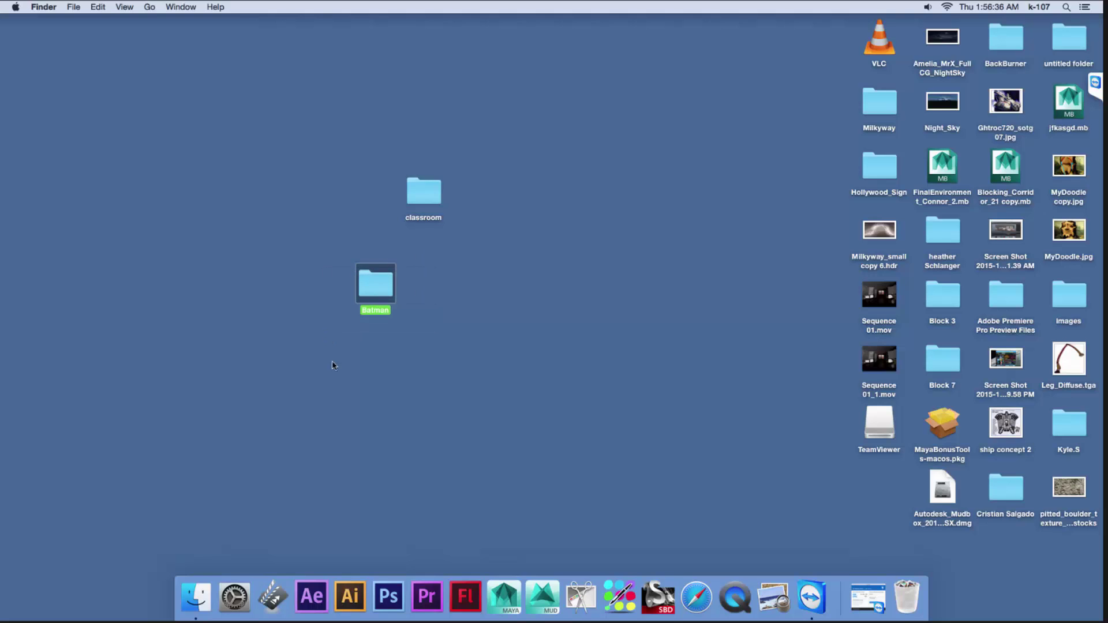
- Browse to the _Jobs_ folder on the shared Gstar server in a new Finder window
click(195, 601)
drag(564, 130, 524, 127)
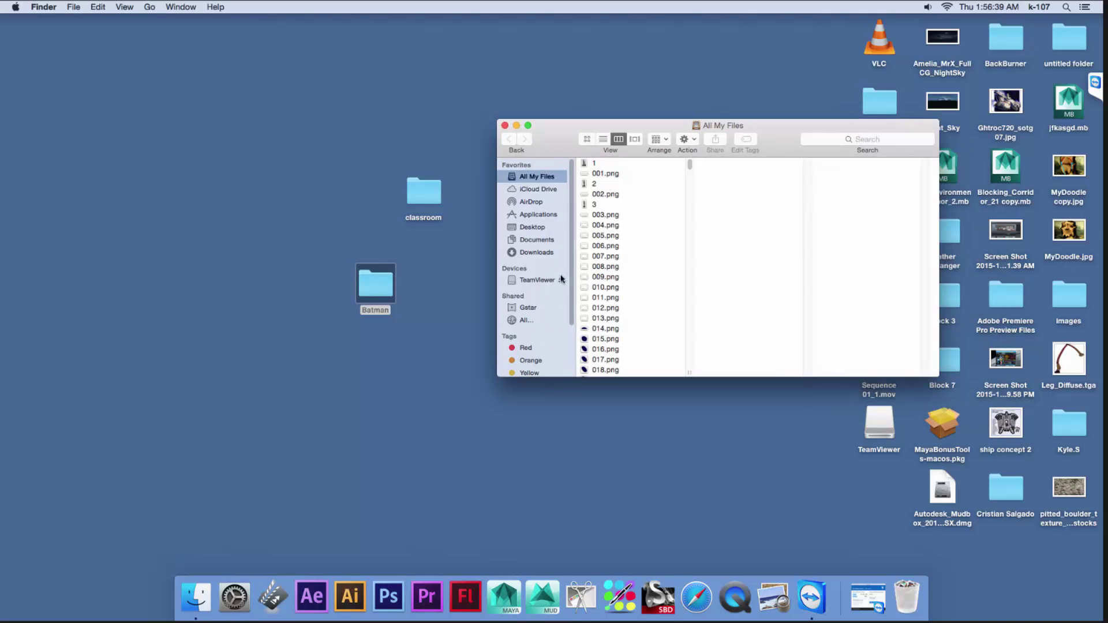
click(525, 308)
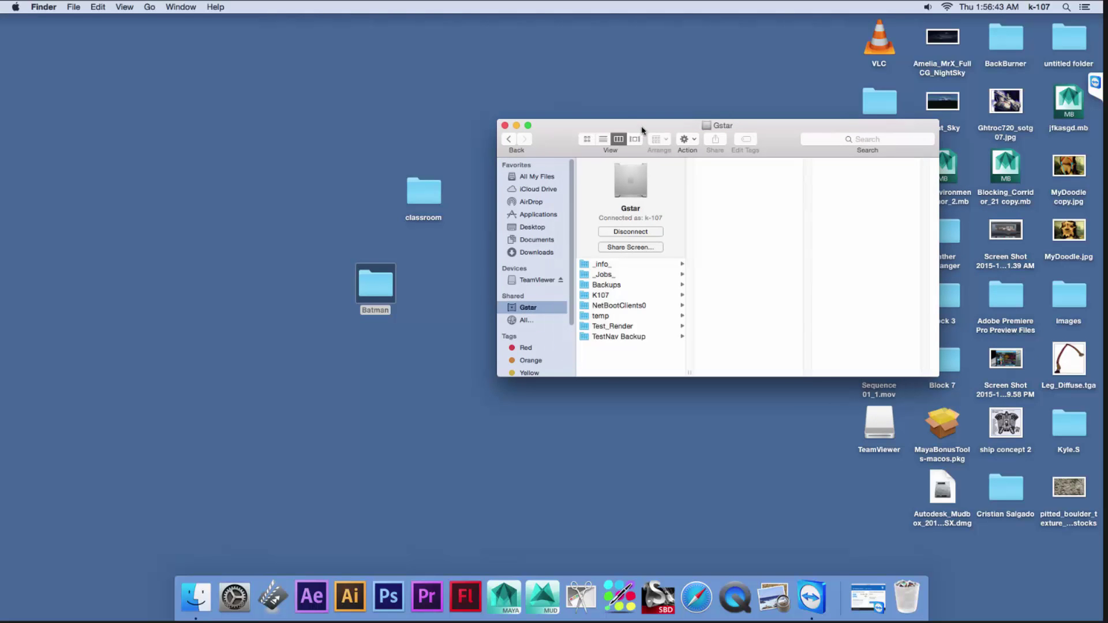
drag(631, 123, 614, 110)
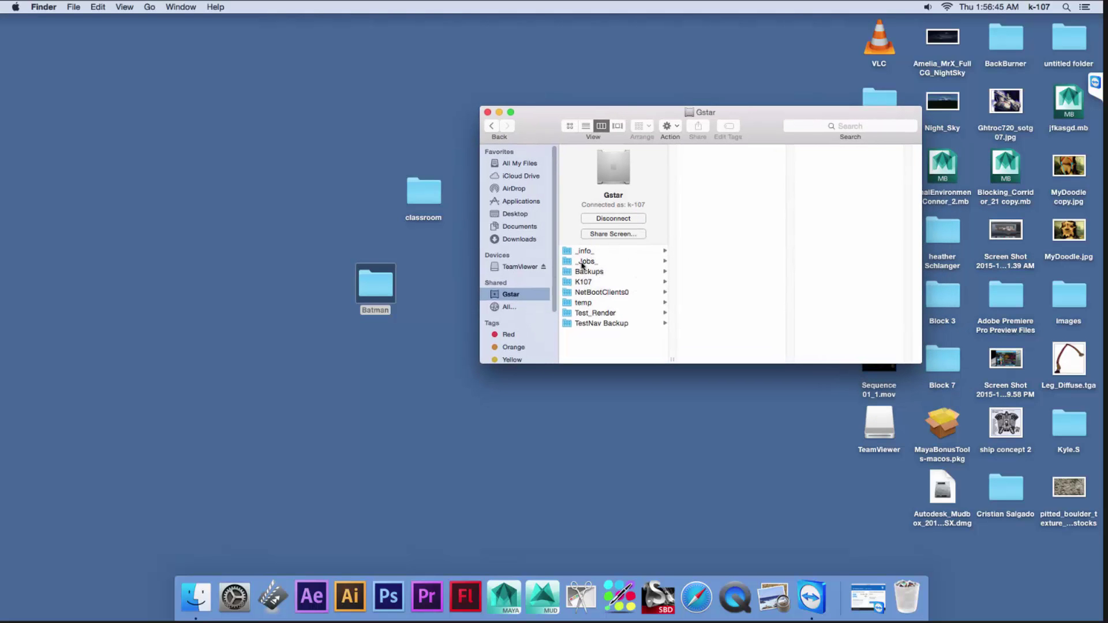
click(593, 262)
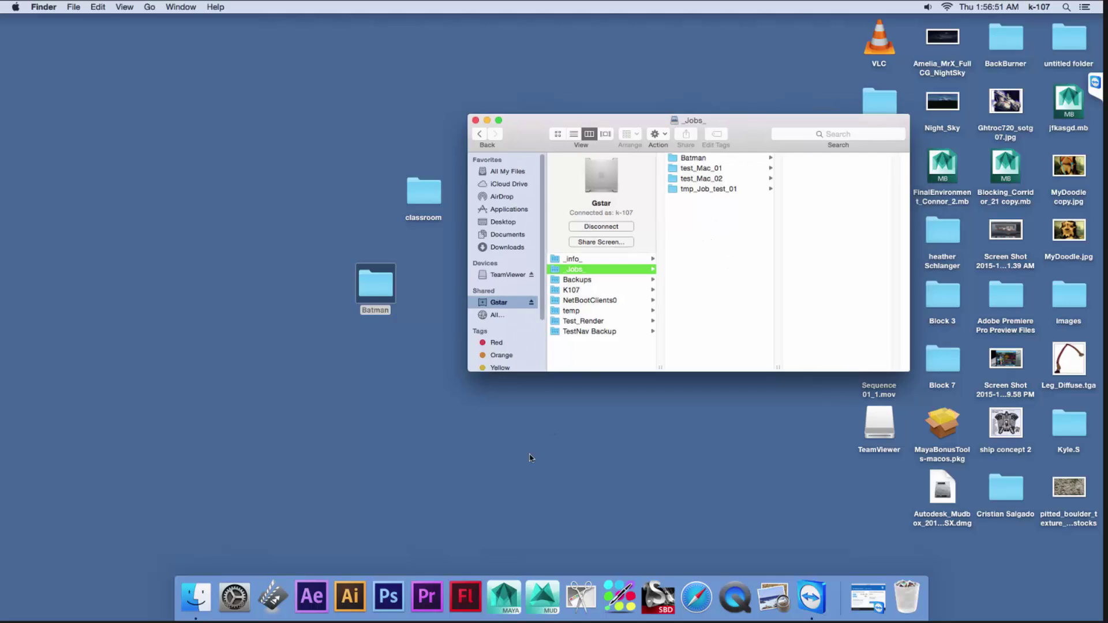
- Switch to Maya and set the project to the Batman folder inside _Jobs_ on the Gstar server
click(534, 462)
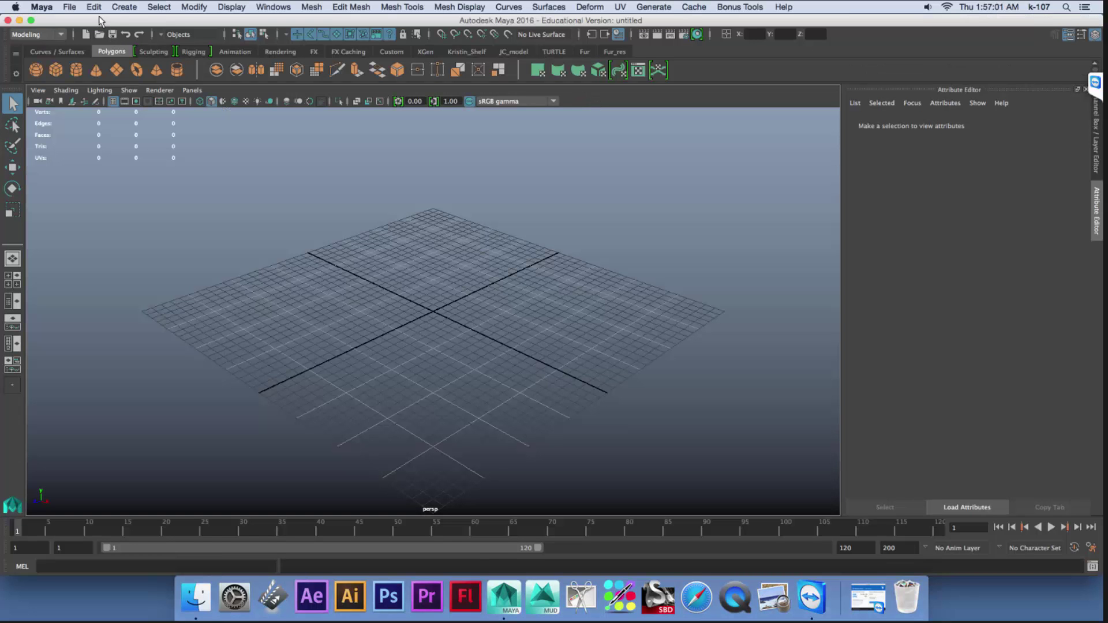
click(69, 8)
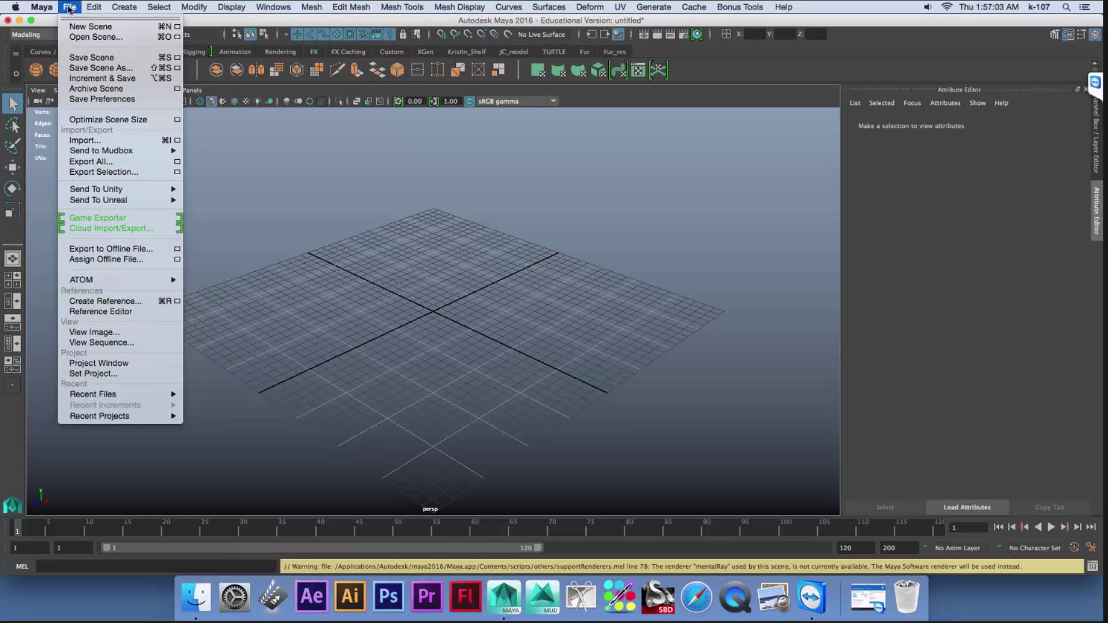
click(115, 377)
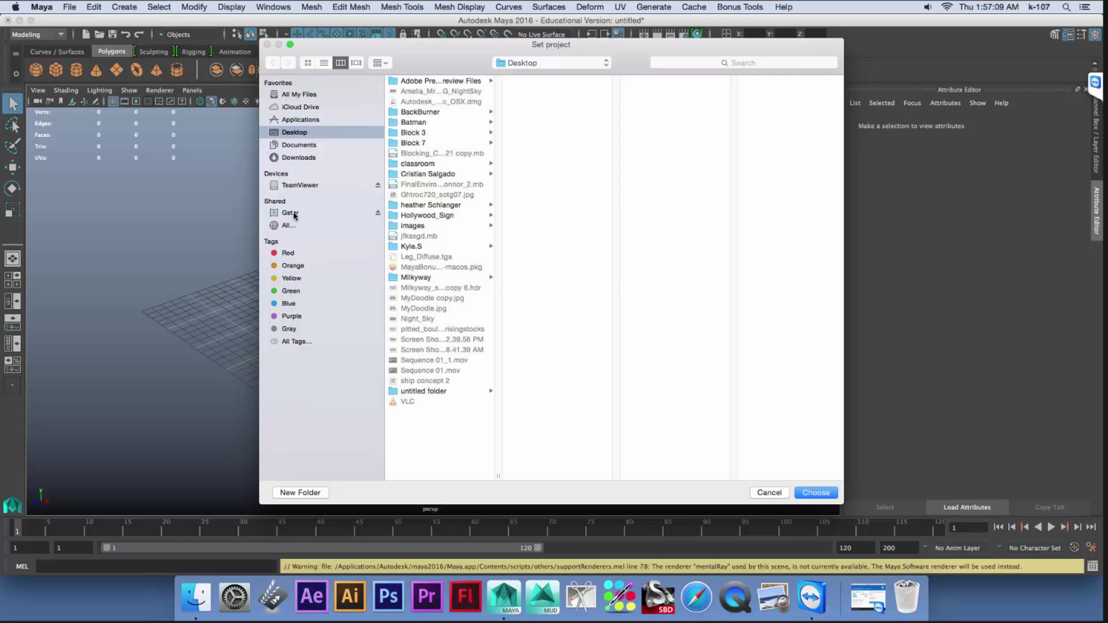
click(290, 213)
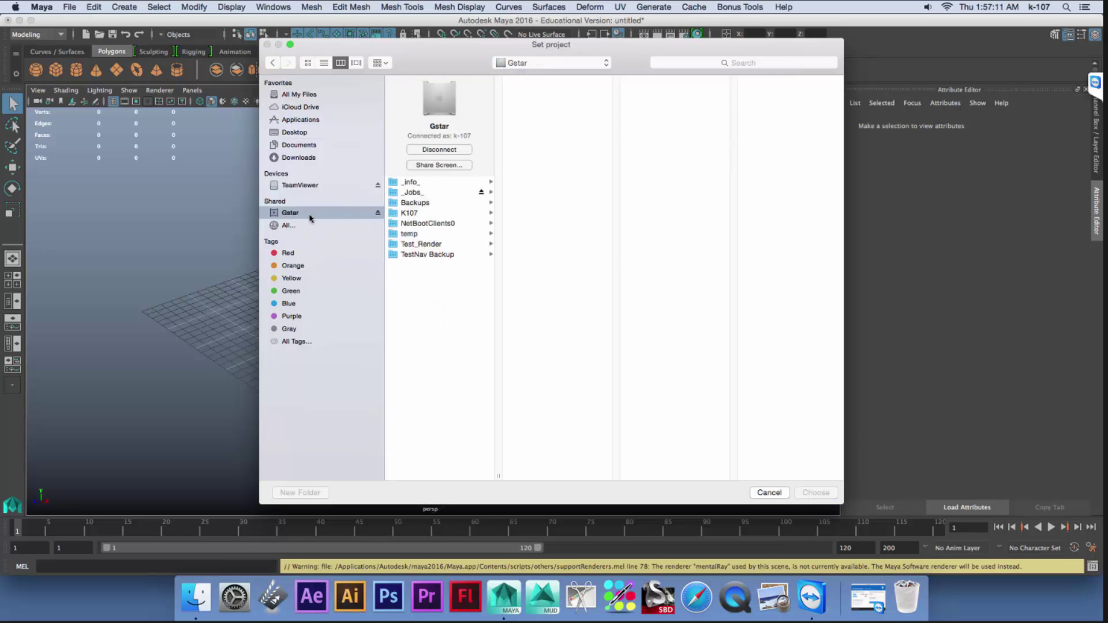
click(419, 195)
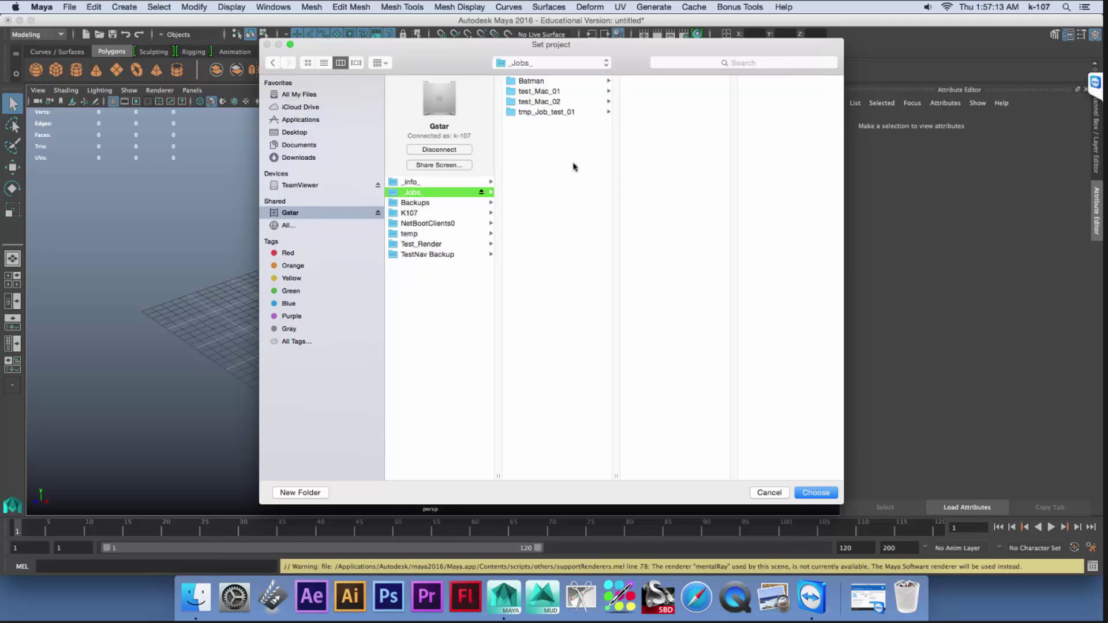
click(544, 83)
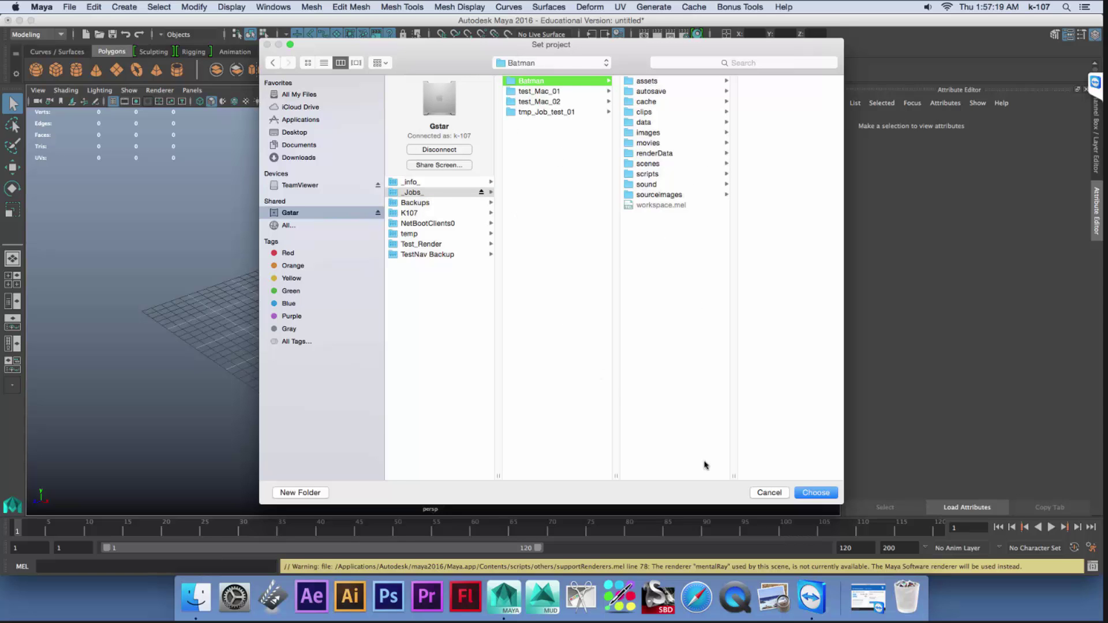
click(819, 495)
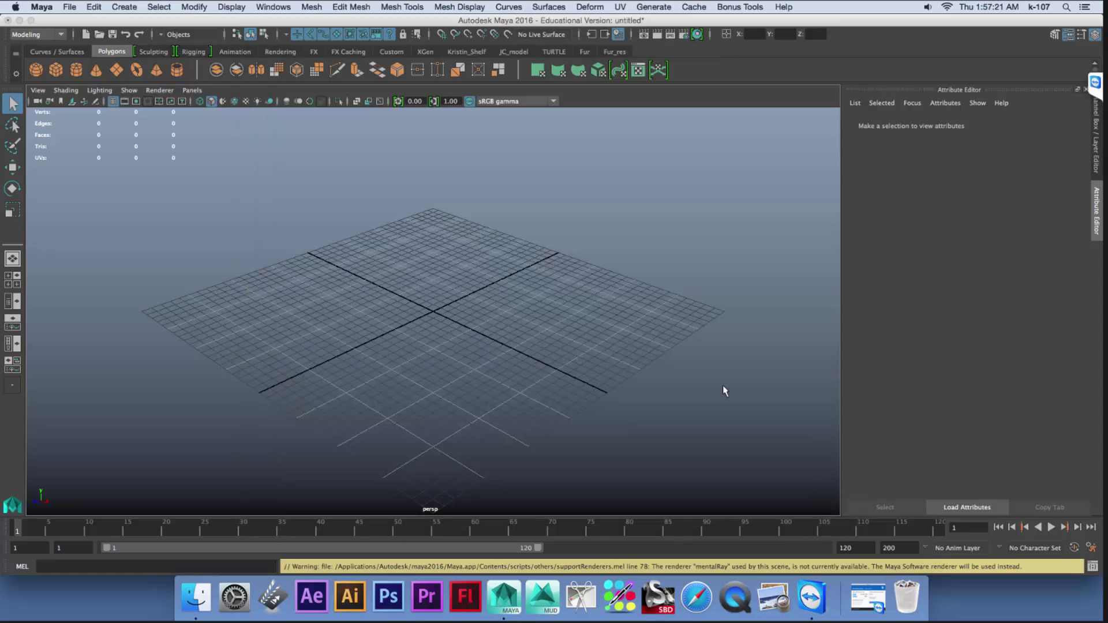
- Open Batman_v01.mb from the server project's scenes folder, discarding the untitled scene
click(70, 7)
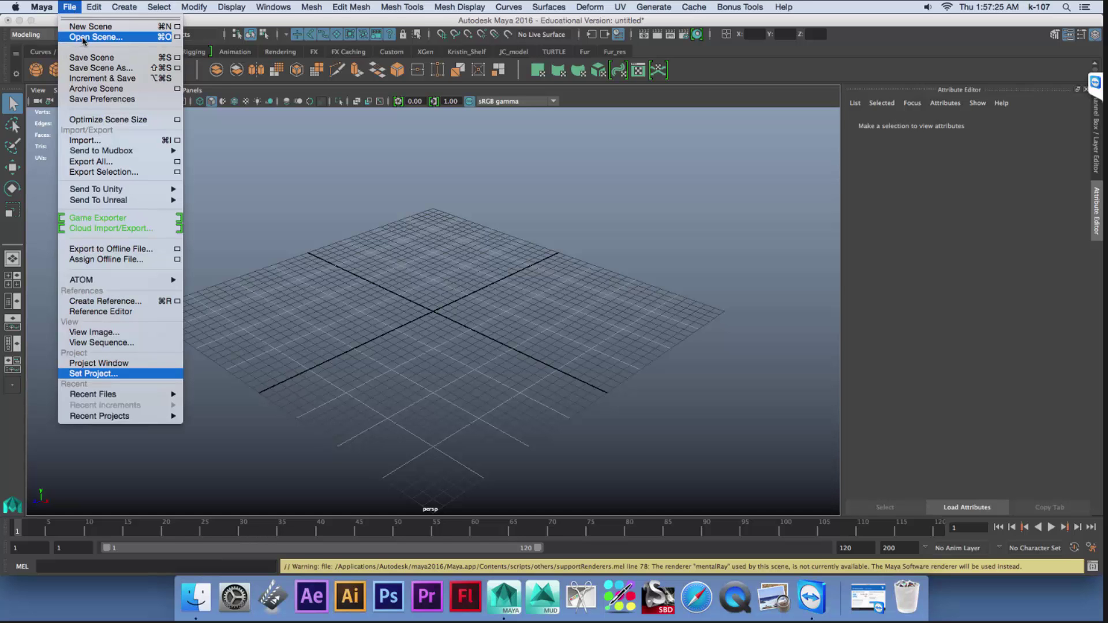
click(82, 36)
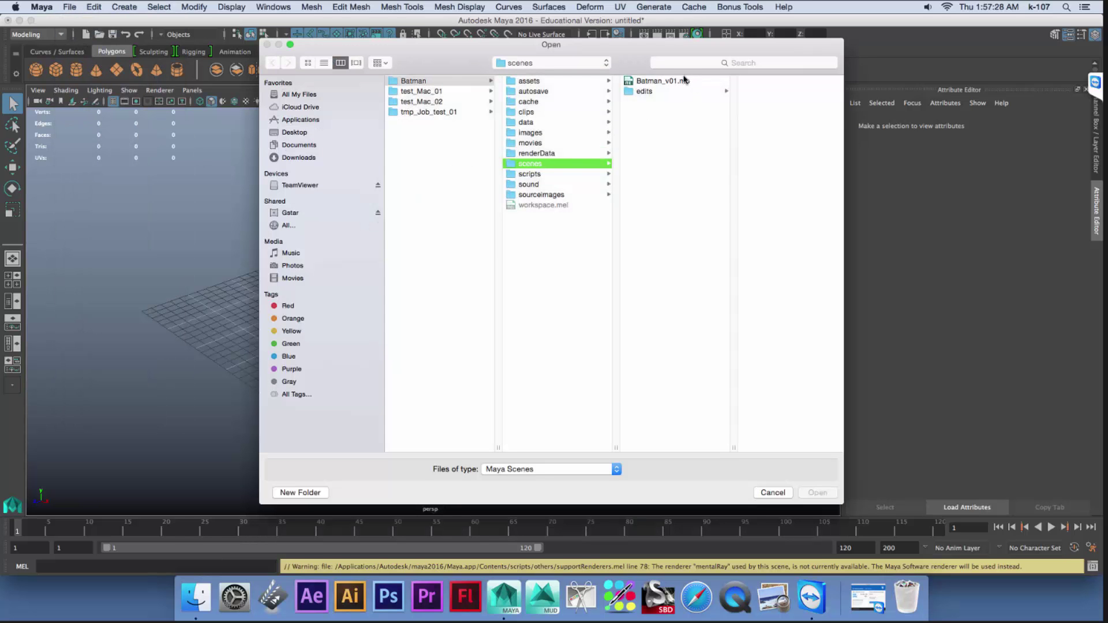
click(681, 81)
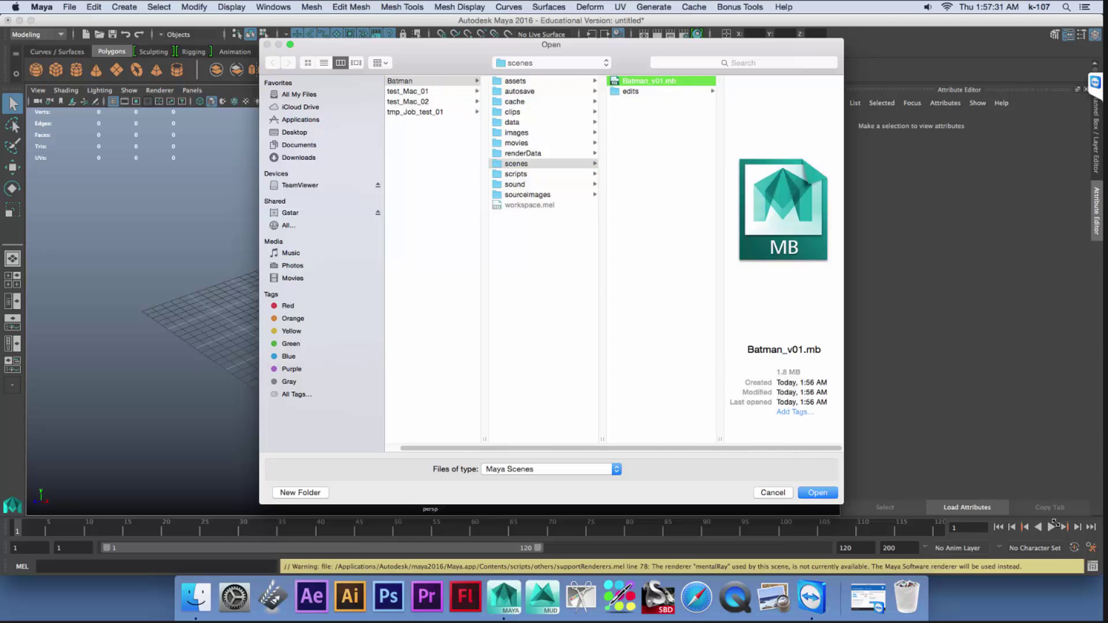
drag(1055, 523, 1062, 523)
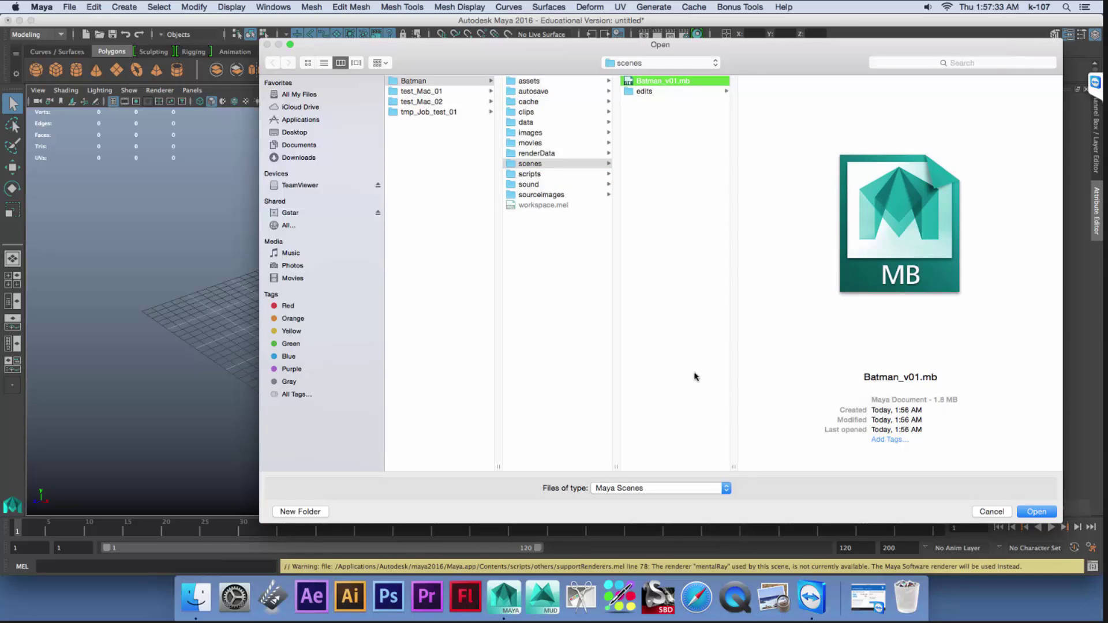
click(1044, 512)
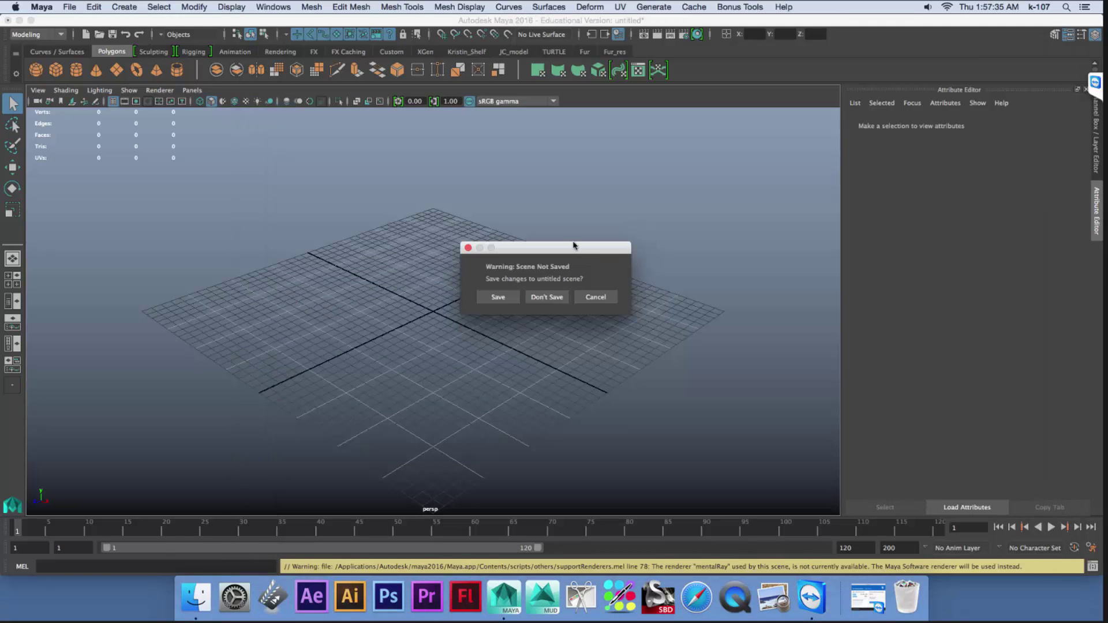
click(543, 297)
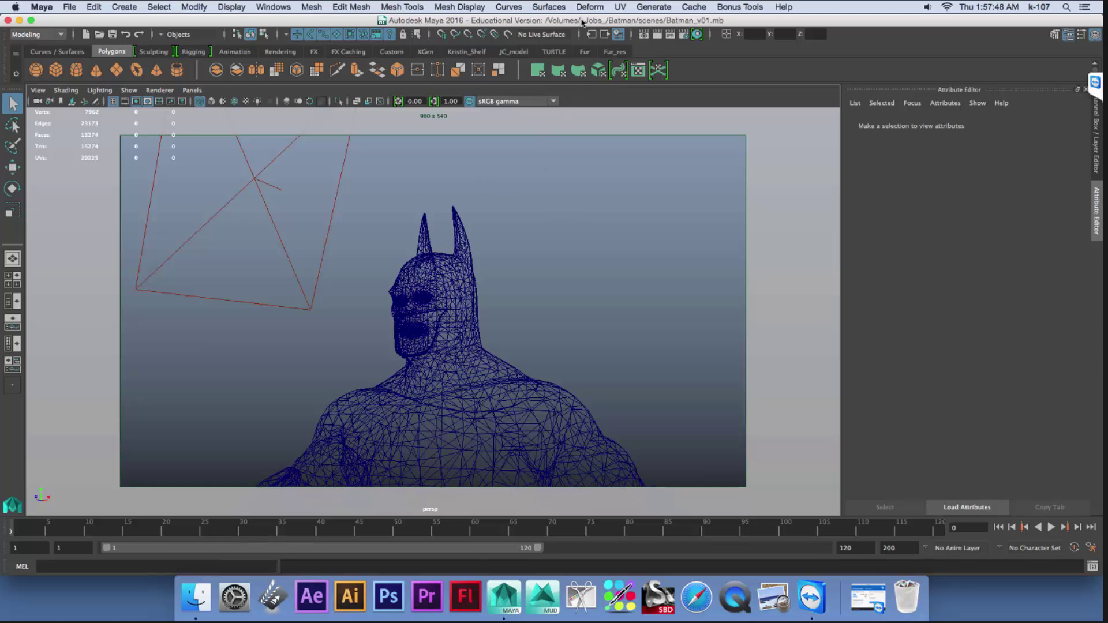
- Switch to the Rendering menu set and open the Backburner job settings, moving the dialog clear of the model's head
click(41, 34)
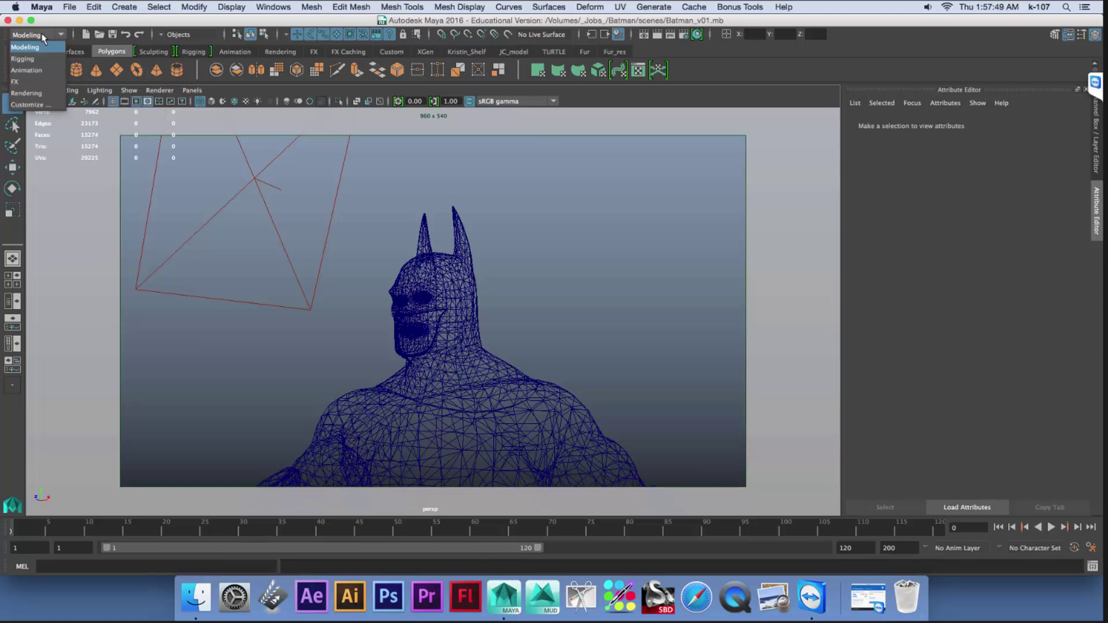
click(26, 94)
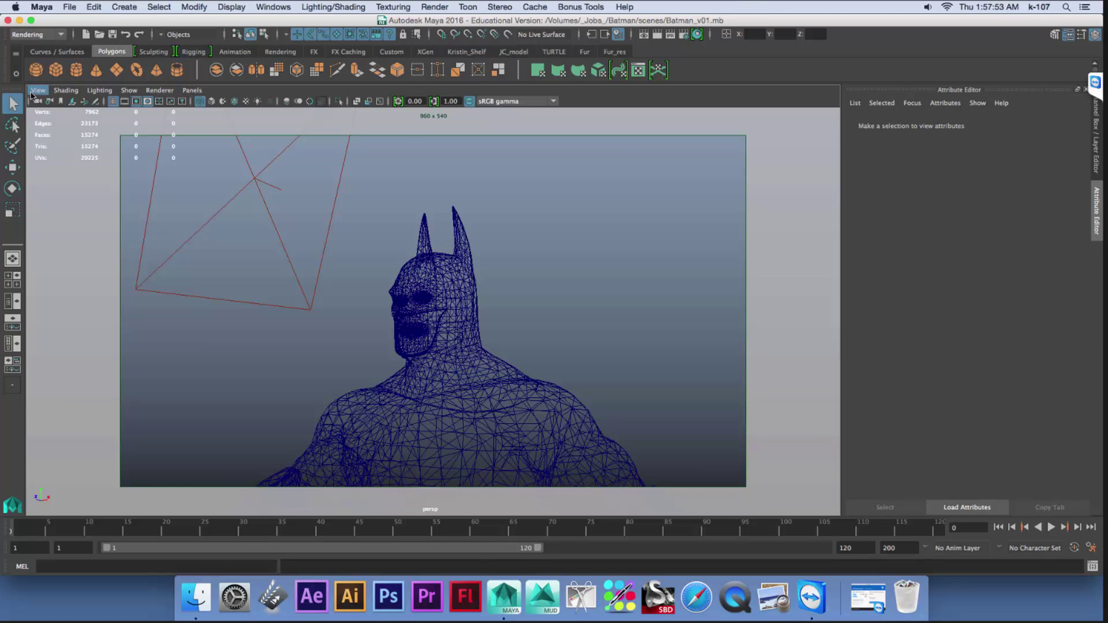
click(436, 6)
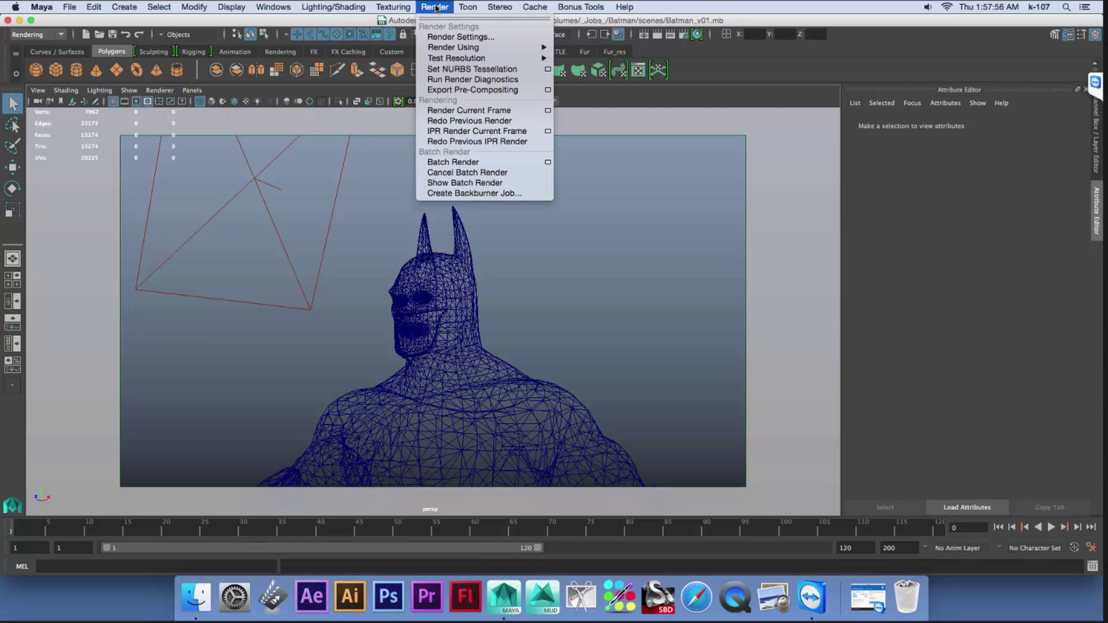
click(467, 194)
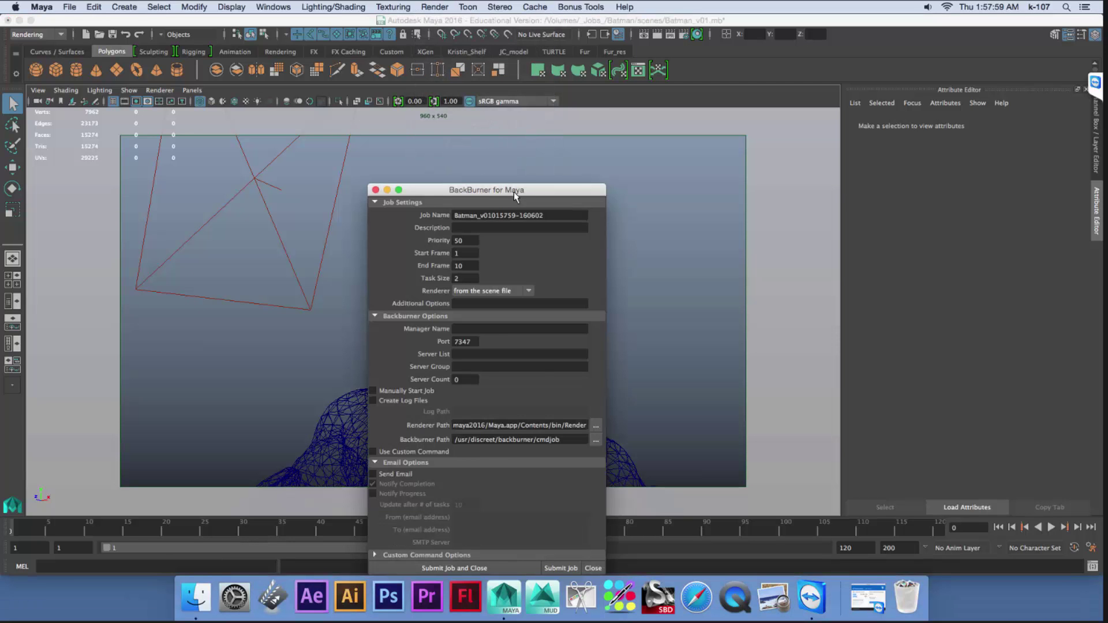
drag(519, 190, 508, 98)
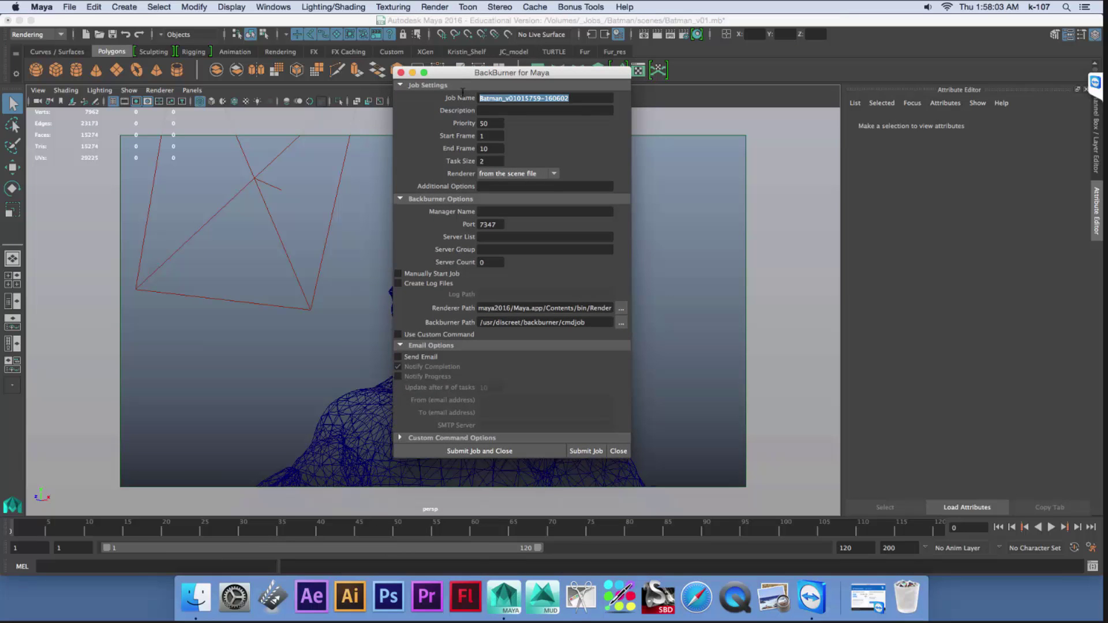
drag(527, 75, 548, 88)
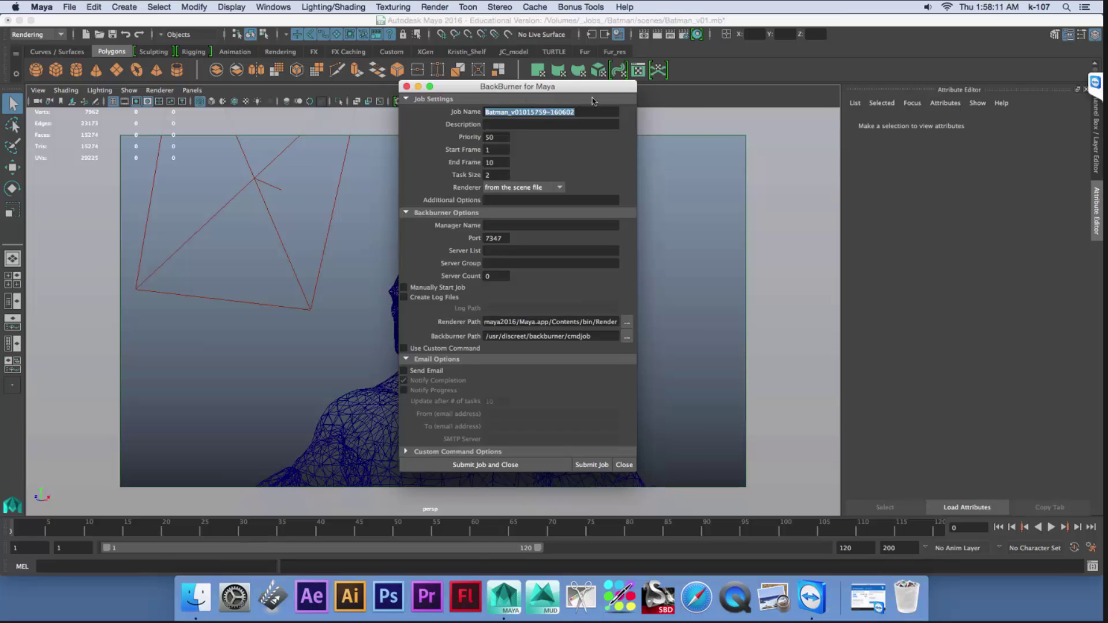
drag(554, 87, 605, 99)
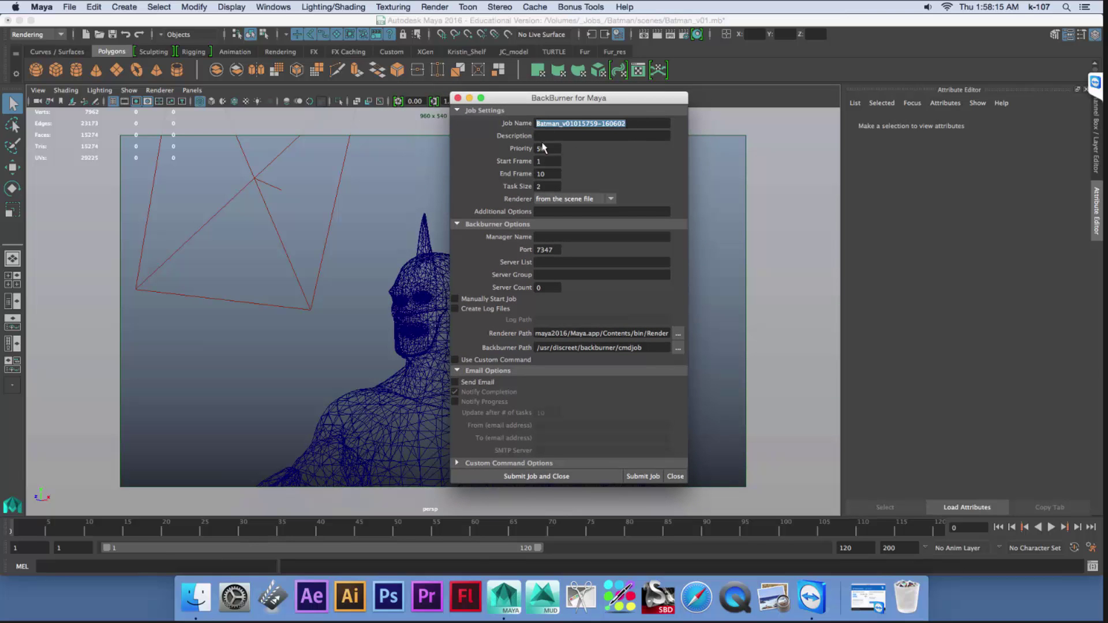
- Set the Backburner job's end frame to 4
drag(551, 148, 526, 145)
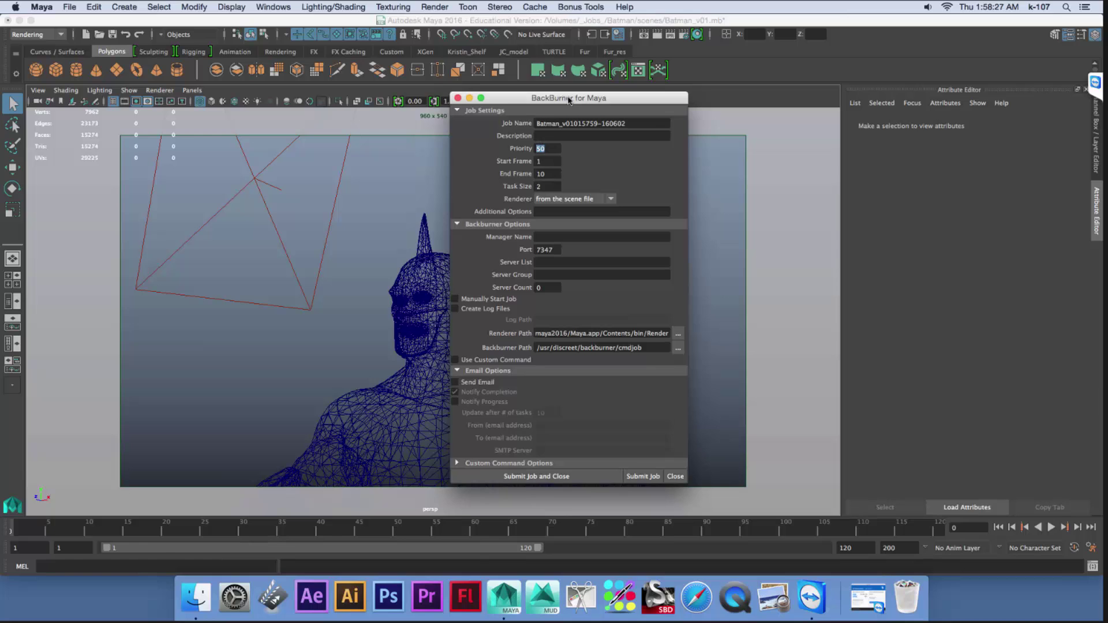
drag(565, 104, 571, 88)
click(552, 145)
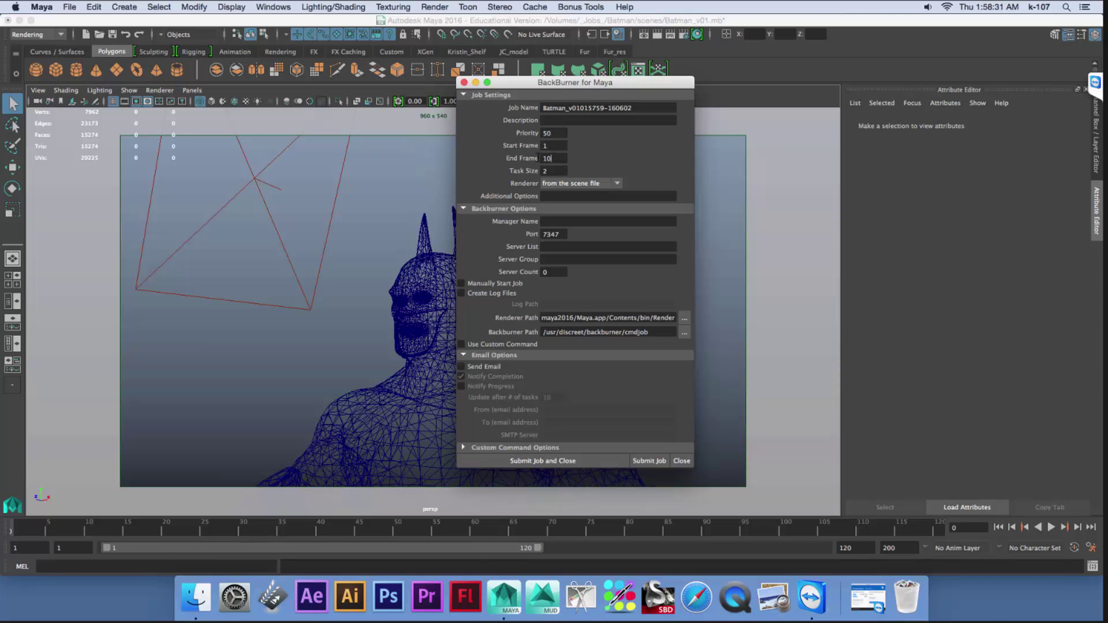
double_click(556, 159)
mouse_move(589, 84)
mouse_down()
mouse_move(684, 80)
mouse_move(604, 86)
mouse_up()
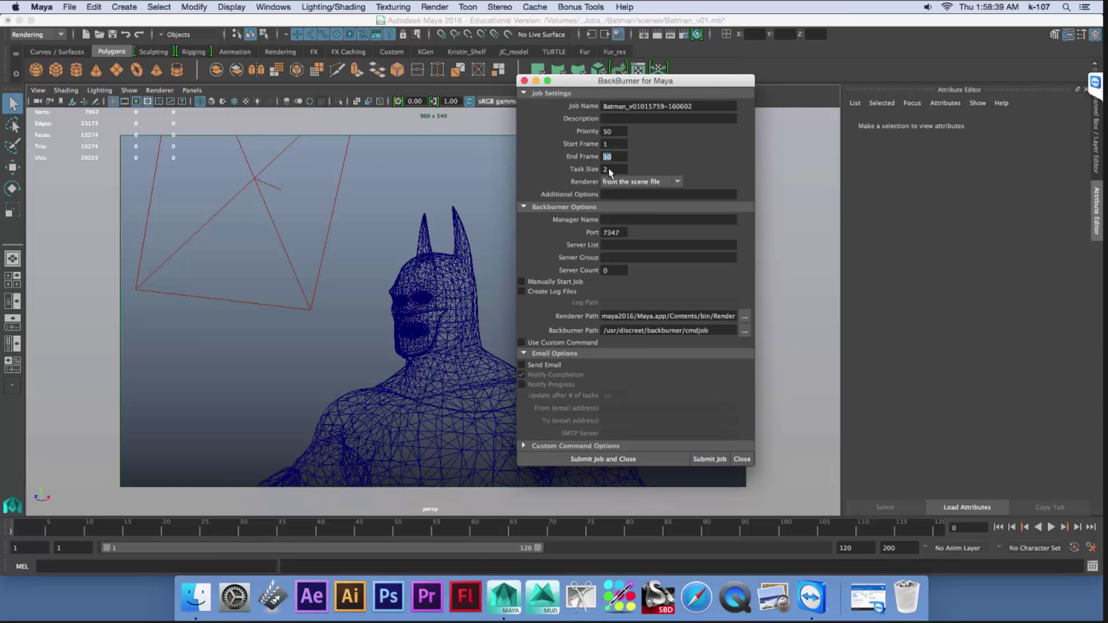
text(4)
click(613, 144)
- Set the Backburner manager name to render and the port to 0
click(625, 221)
text(R)
text(render)
key(Tab)
text(0)
- Copy the Windows renderer path from help_info.txt in the Gstar server's _info_ folder and close the file
drag(517, 328, 337, 328)
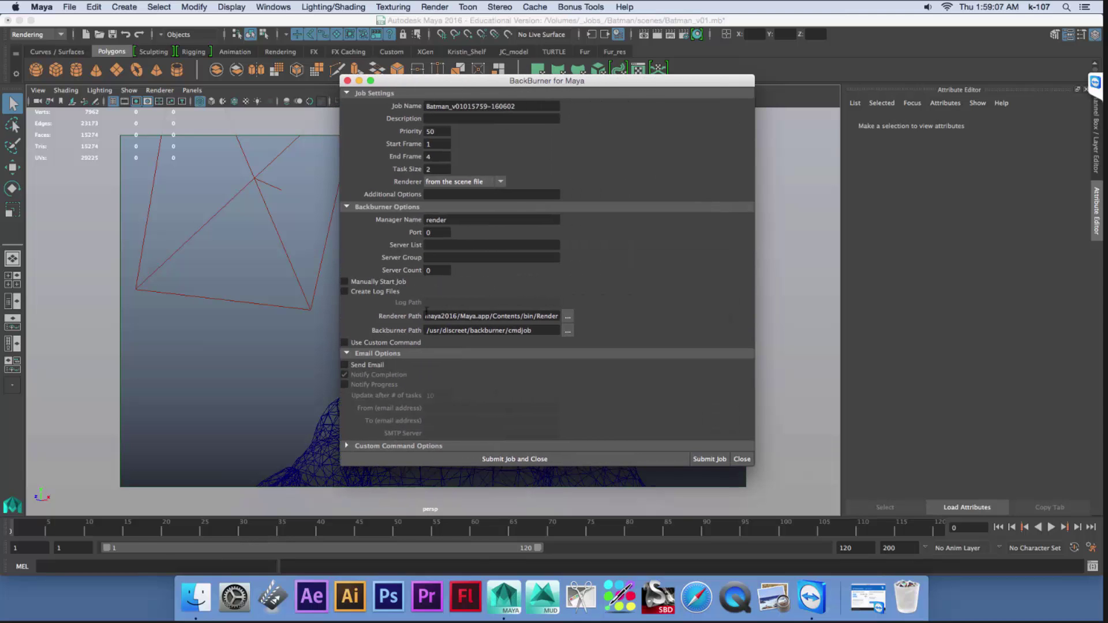
drag(430, 315, 424, 315)
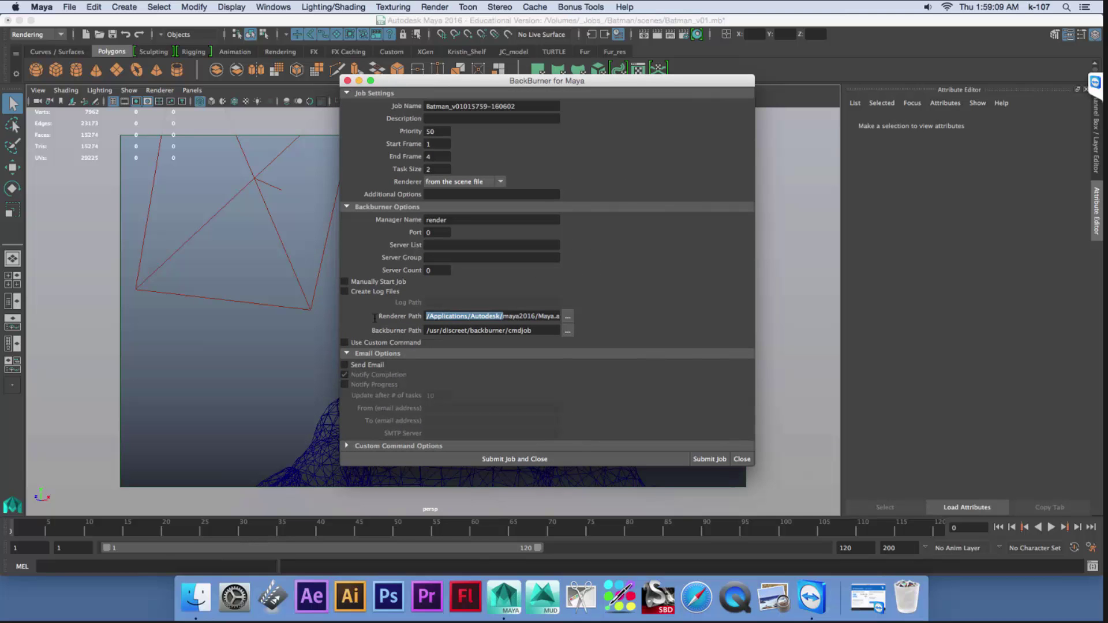
click(196, 597)
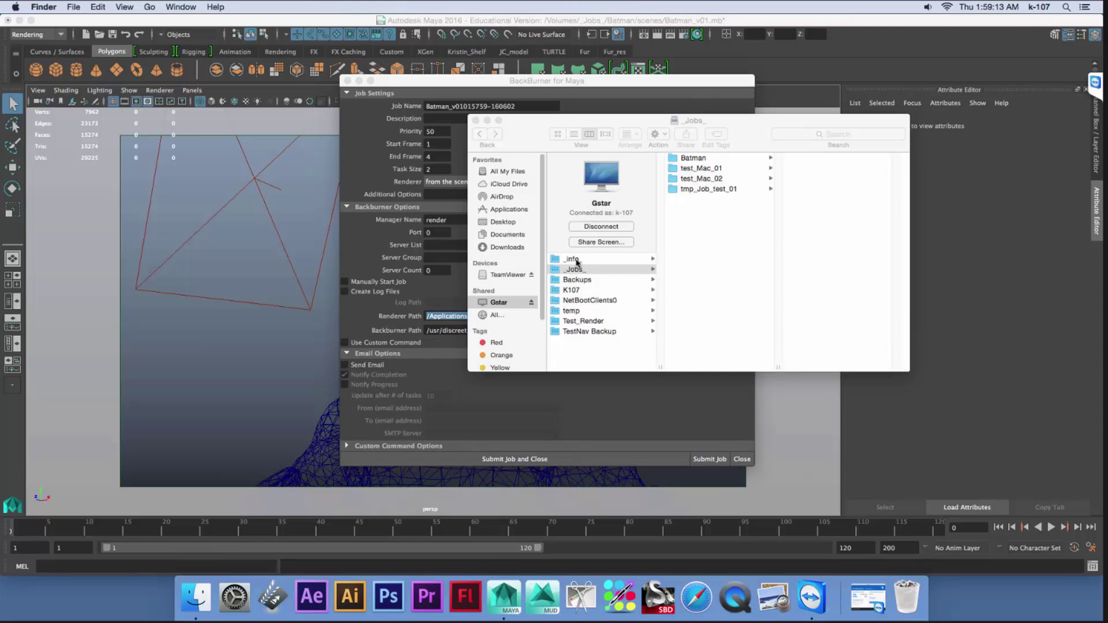
click(481, 303)
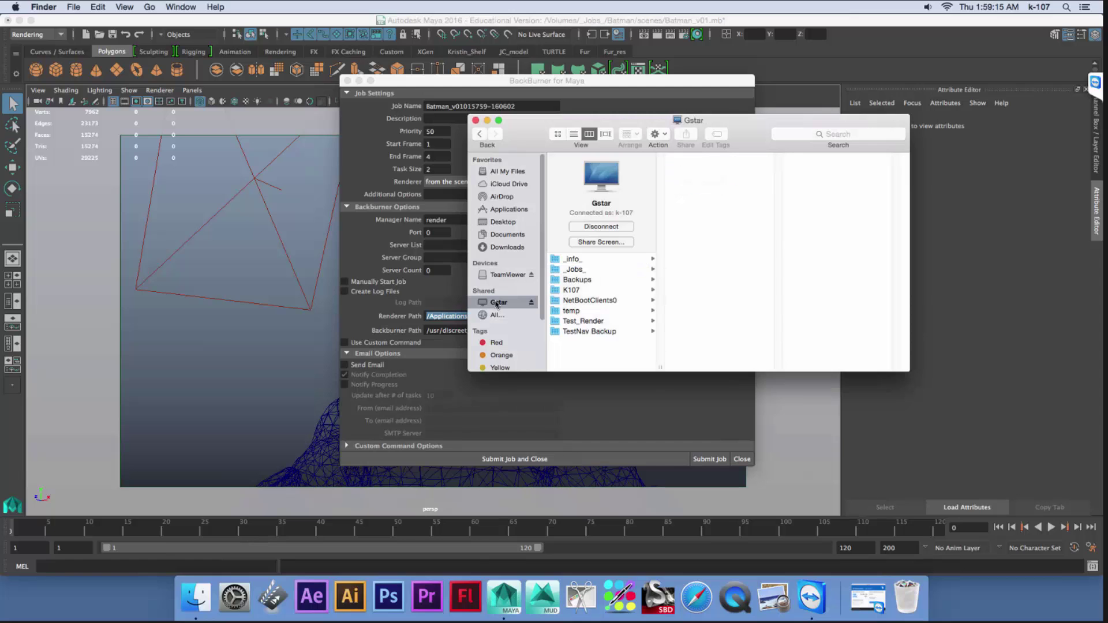
click(572, 260)
click(695, 159)
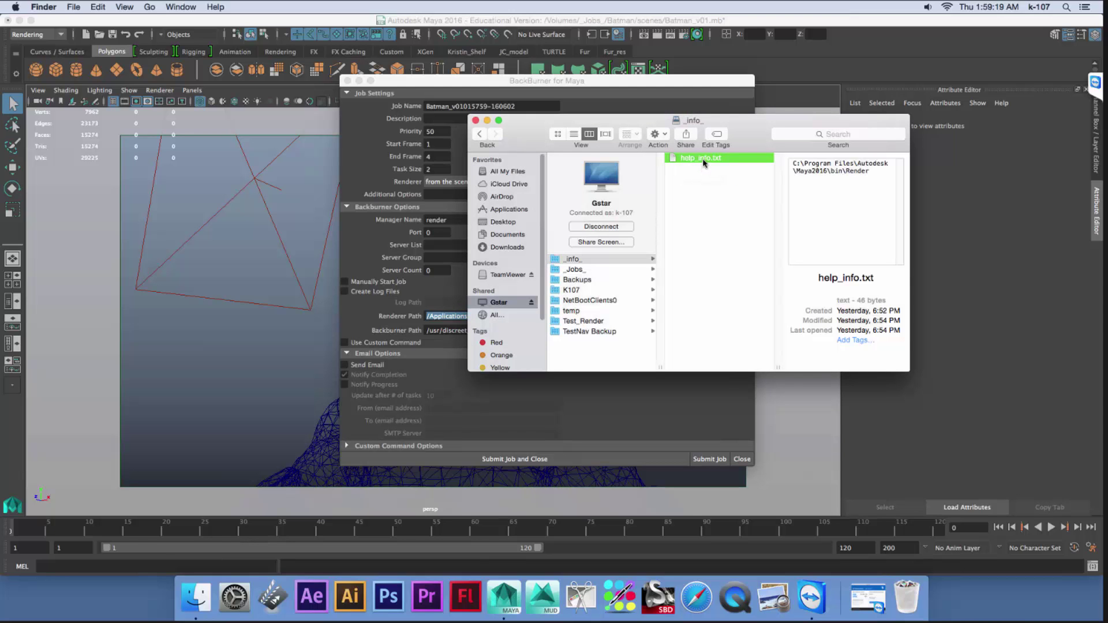
double_click(703, 160)
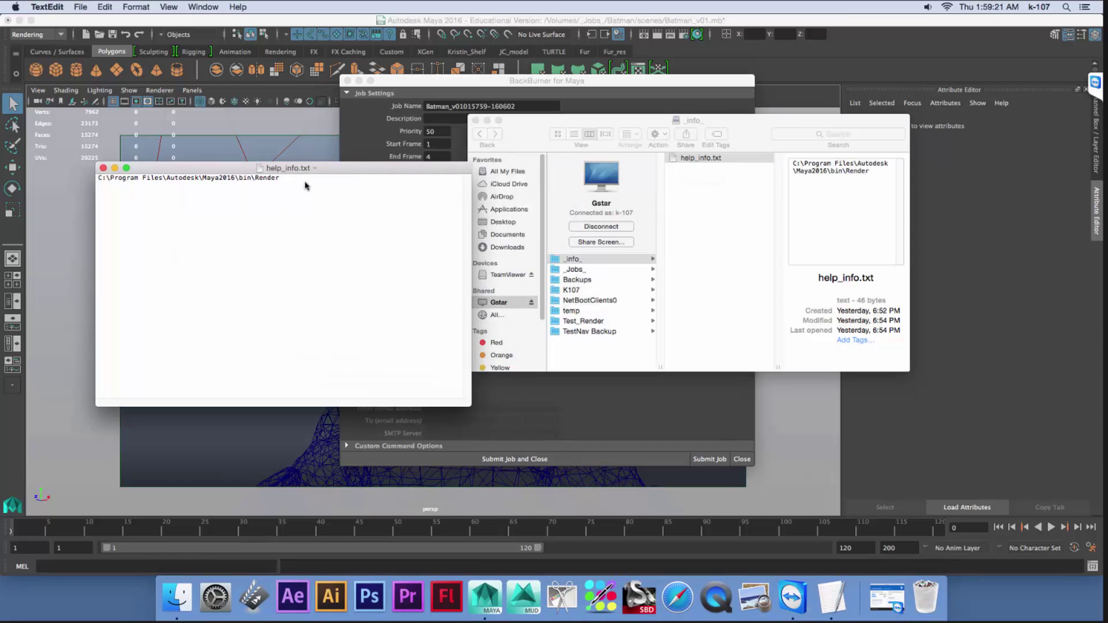
drag(284, 178, 66, 175)
key(super+c)
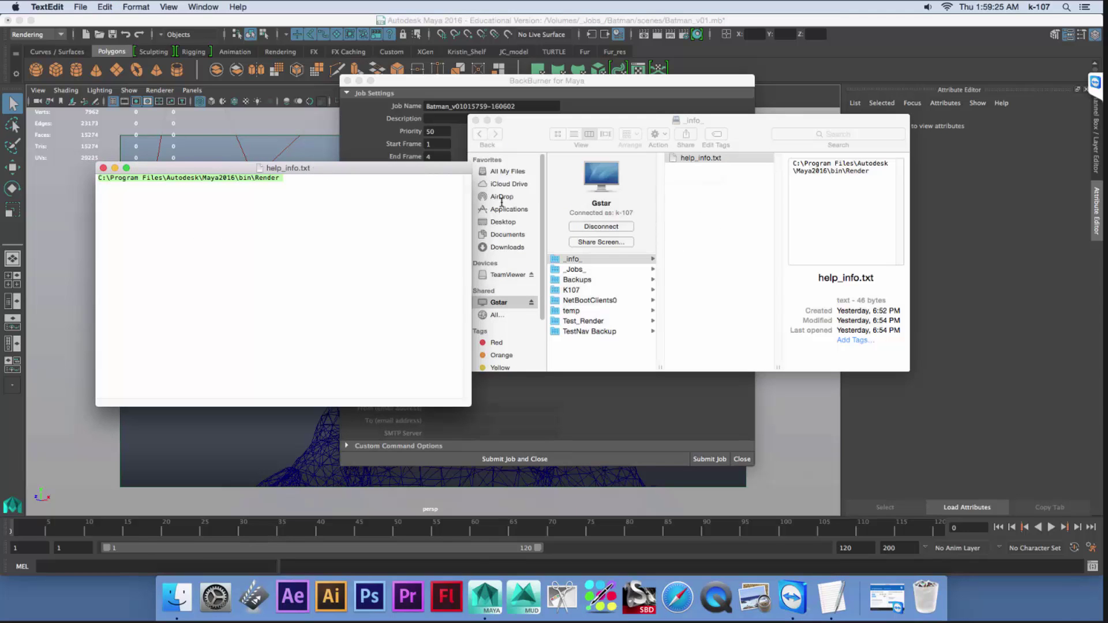
click(104, 168)
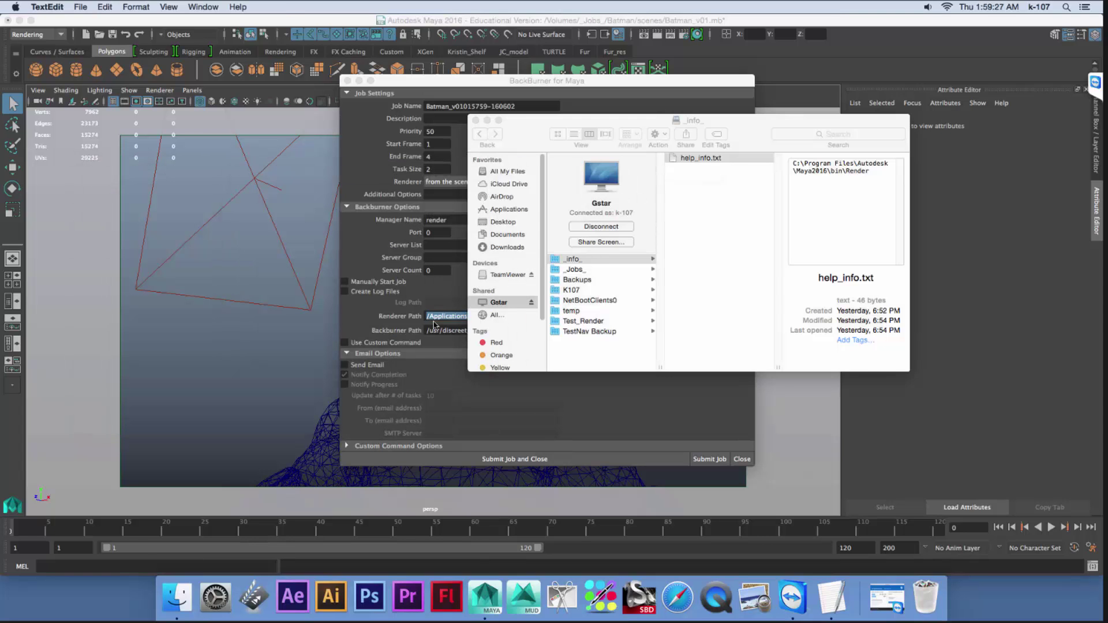
- Replace the job's Renderer Path with the copied C:\Program Files\Autodesk\Maya2016\bin\Render
click(459, 316)
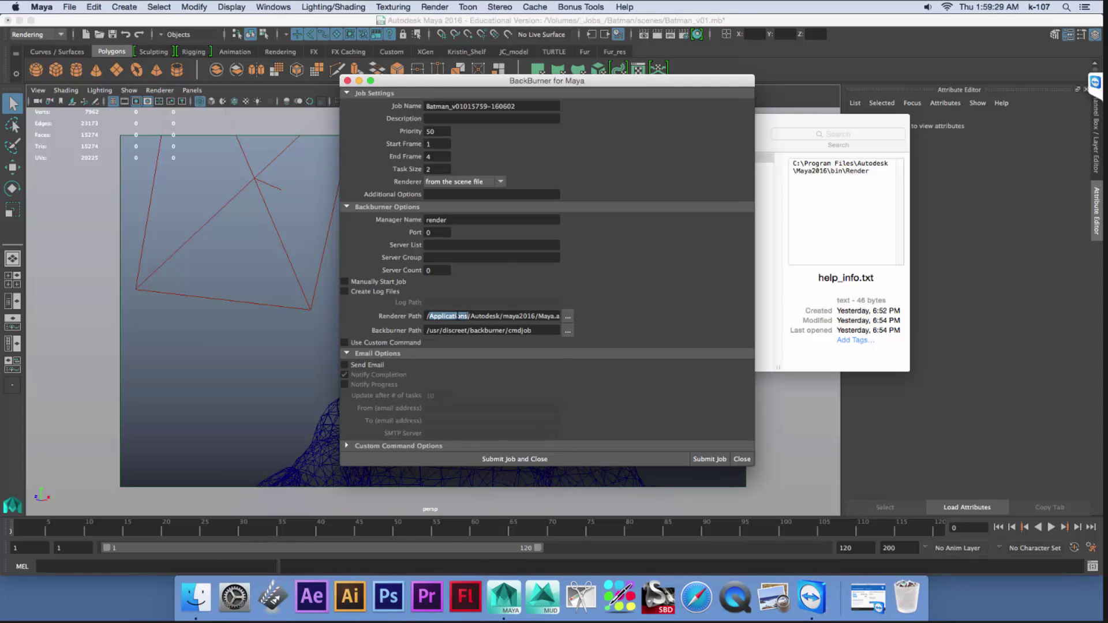
drag(546, 317, 355, 321)
key(super+a)
key(BackSpace)
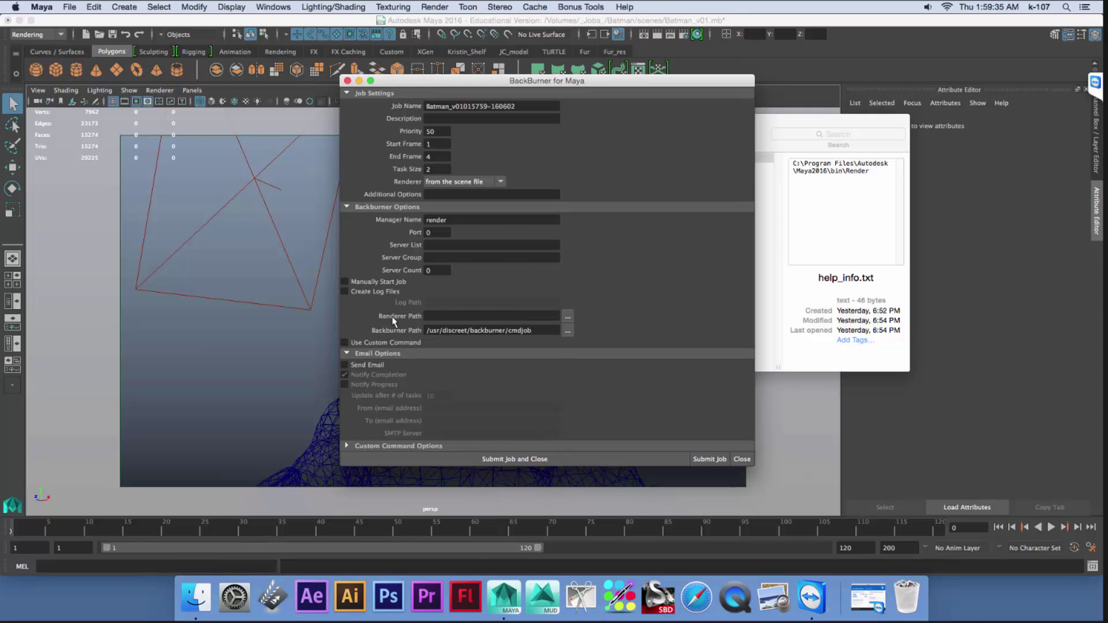
key(super+v)
- Enable Use Custom Command, populate the custom command, and widen the BackBurner dialog so the whole command can be read
drag(597, 77, 574, 43)
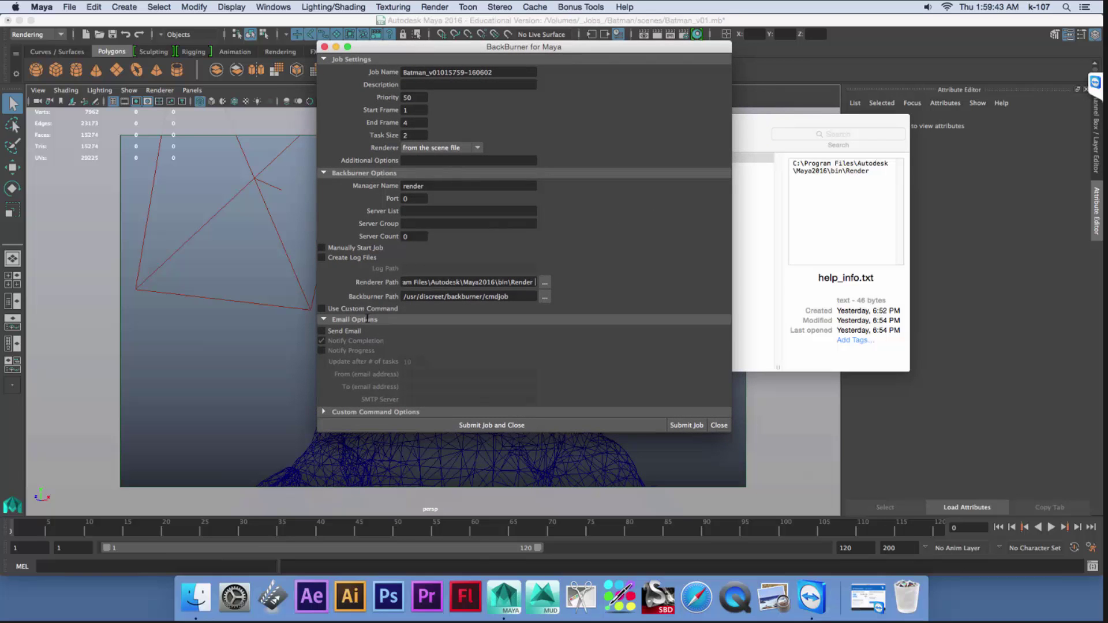
click(332, 311)
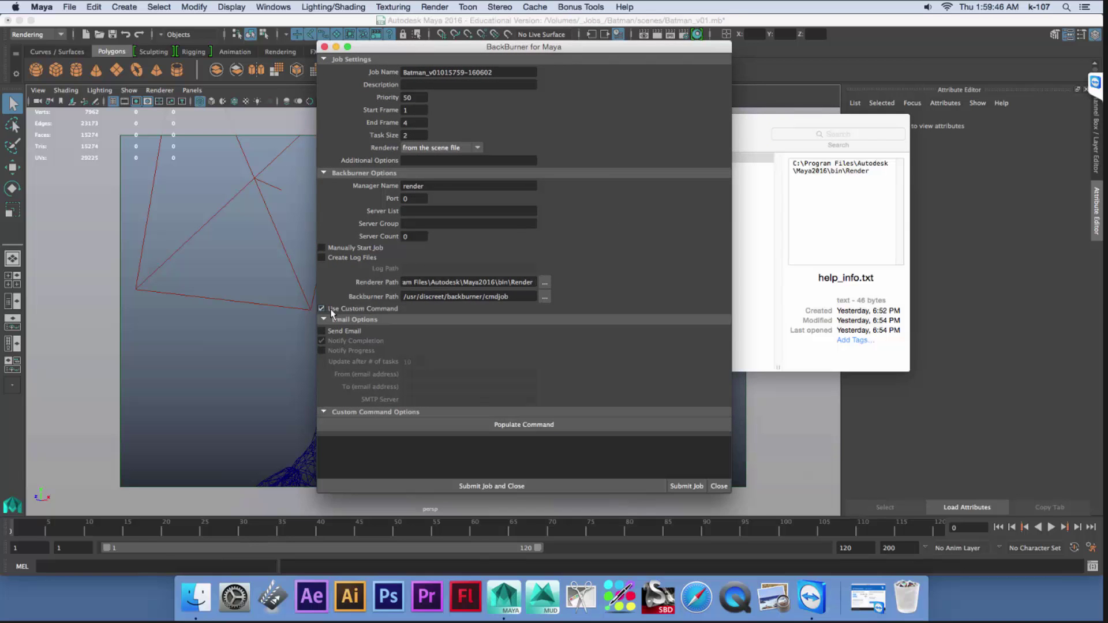
click(513, 425)
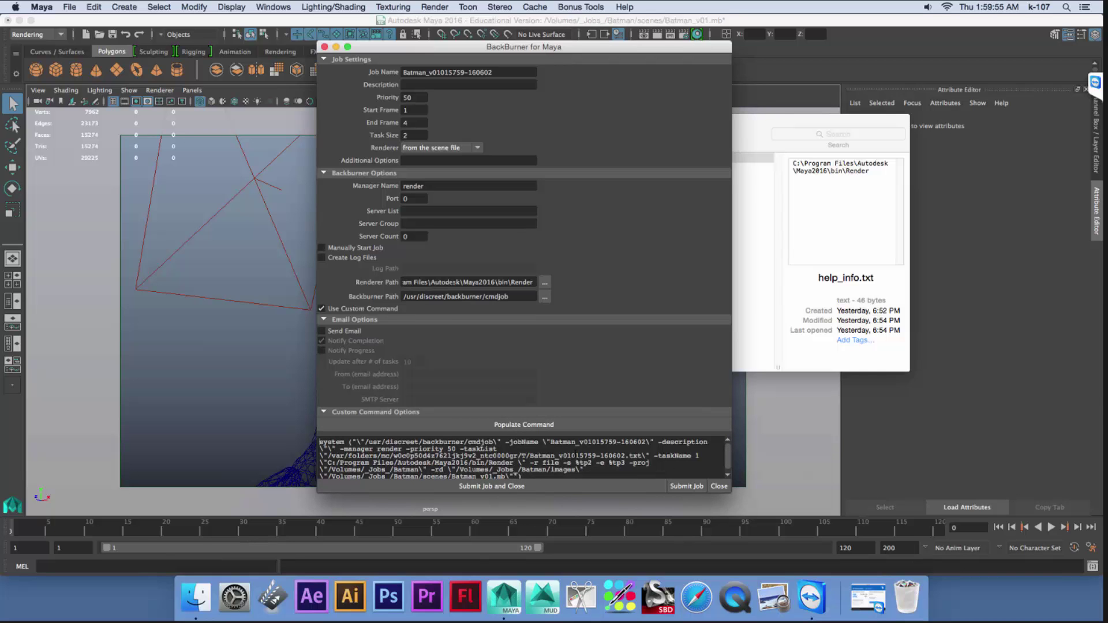
drag(398, 46, 232, 33)
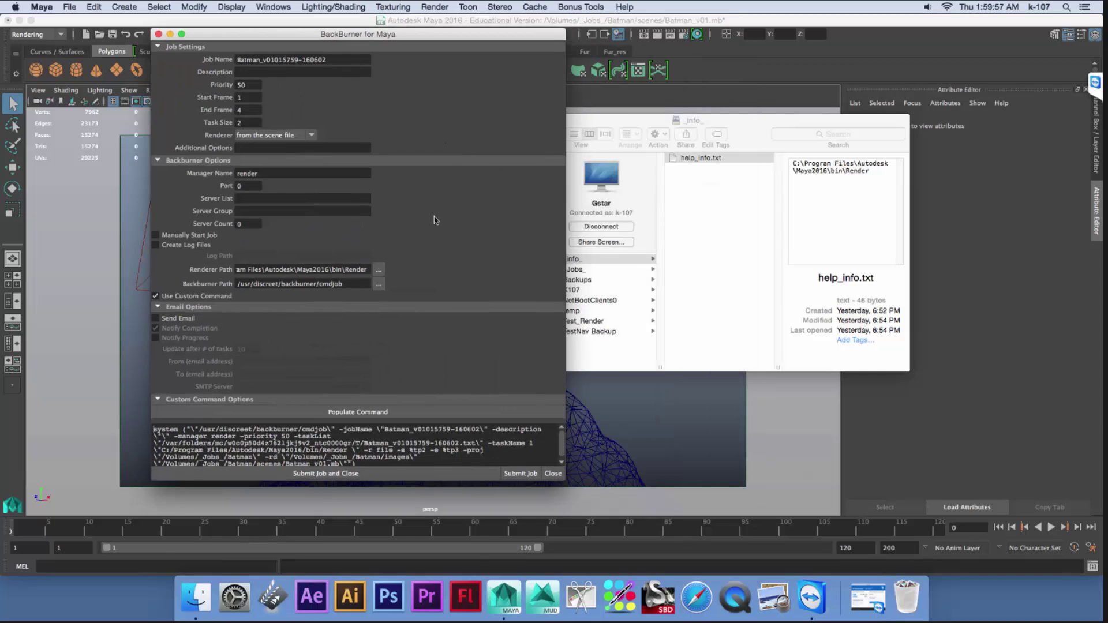
drag(434, 220, 428, 219)
drag(559, 425, 1082, 406)
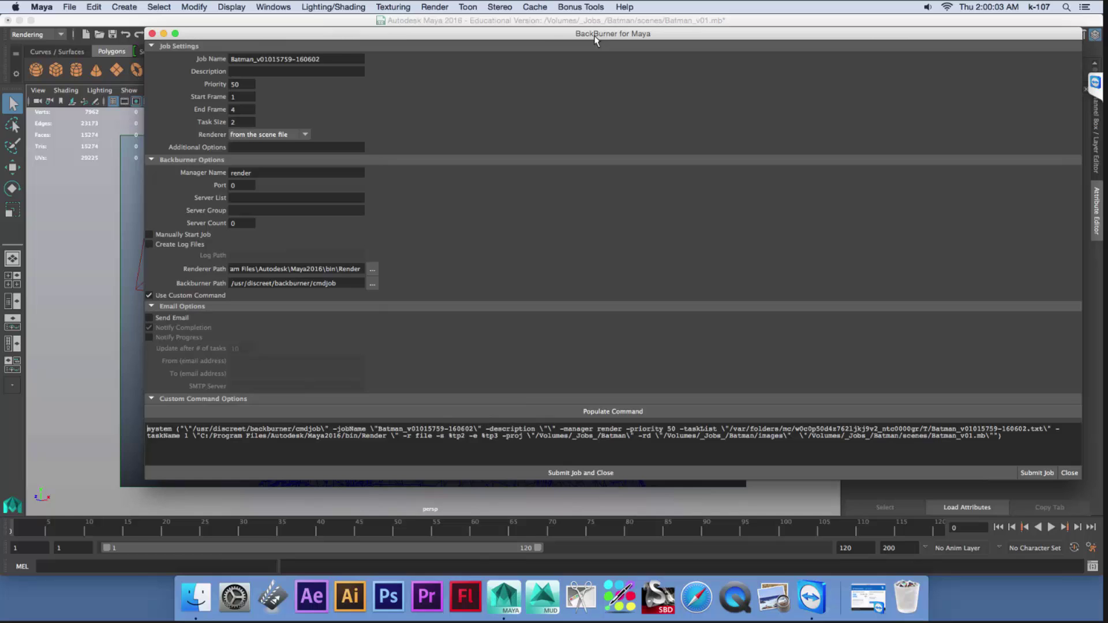
drag(595, 36, 544, 38)
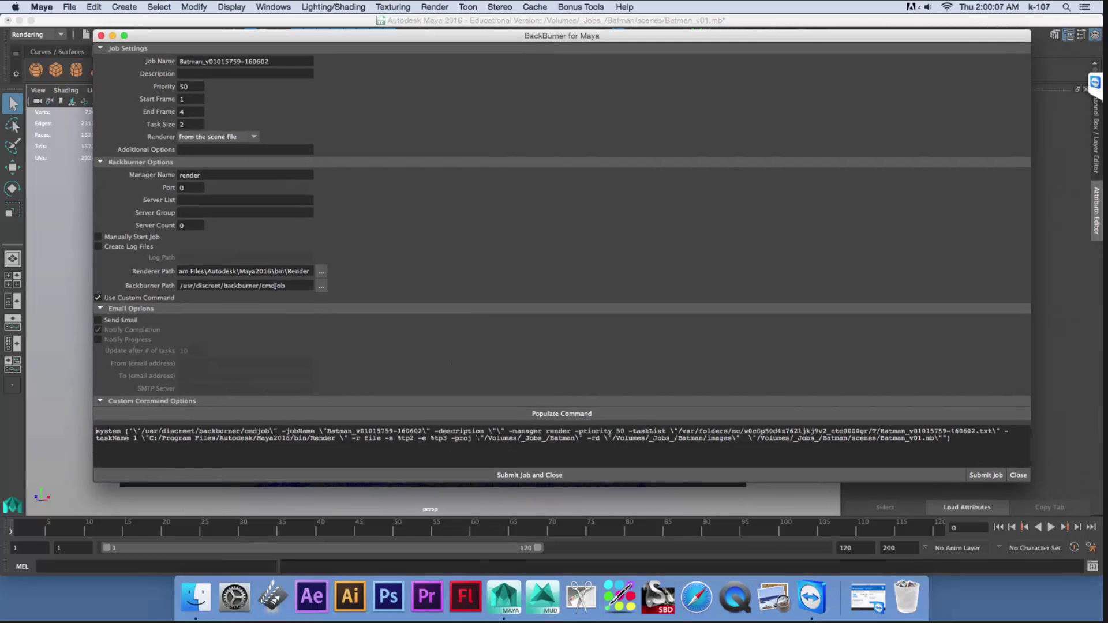
- Examine the project, images and scene file paths in the populated custom command
drag(476, 438, 579, 439)
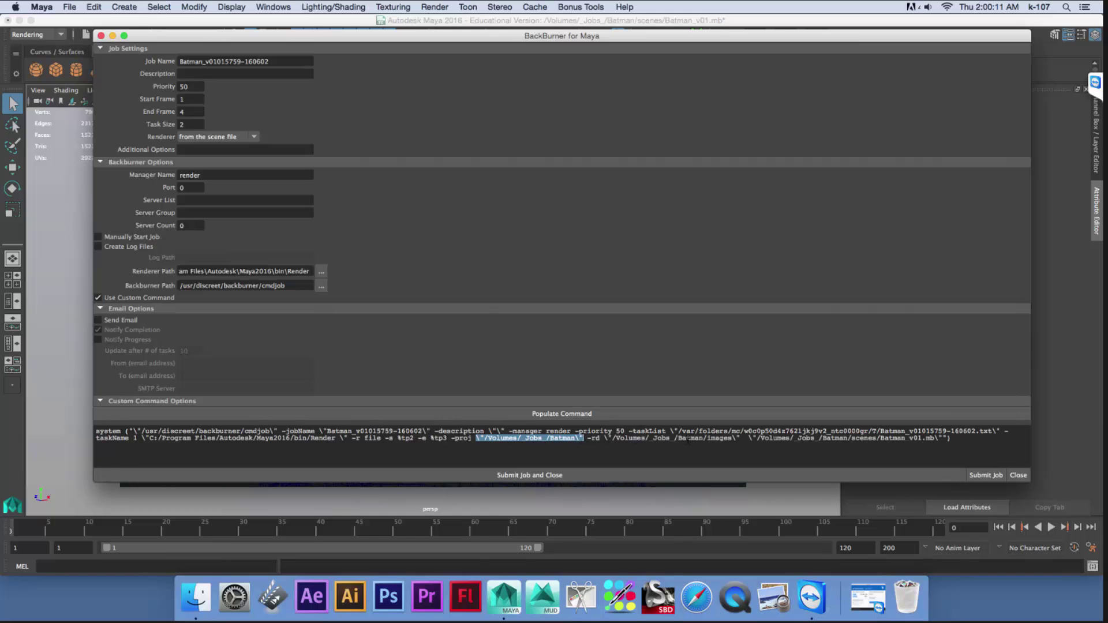
drag(604, 438, 945, 439)
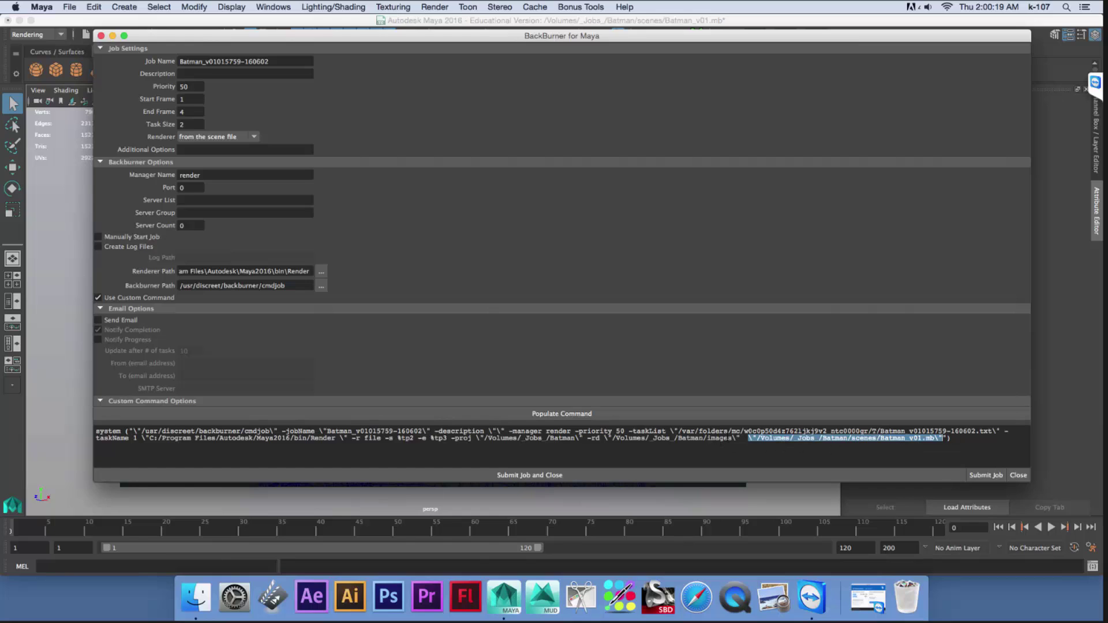
drag(741, 438, 614, 438)
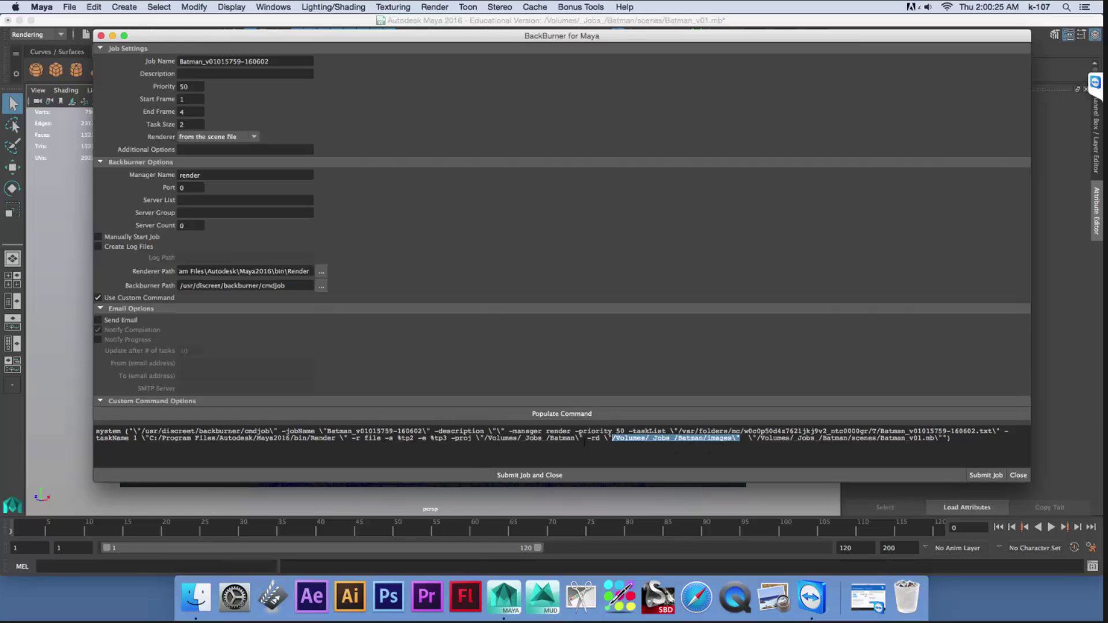
drag(951, 438, 582, 438)
click(475, 438)
click(582, 437)
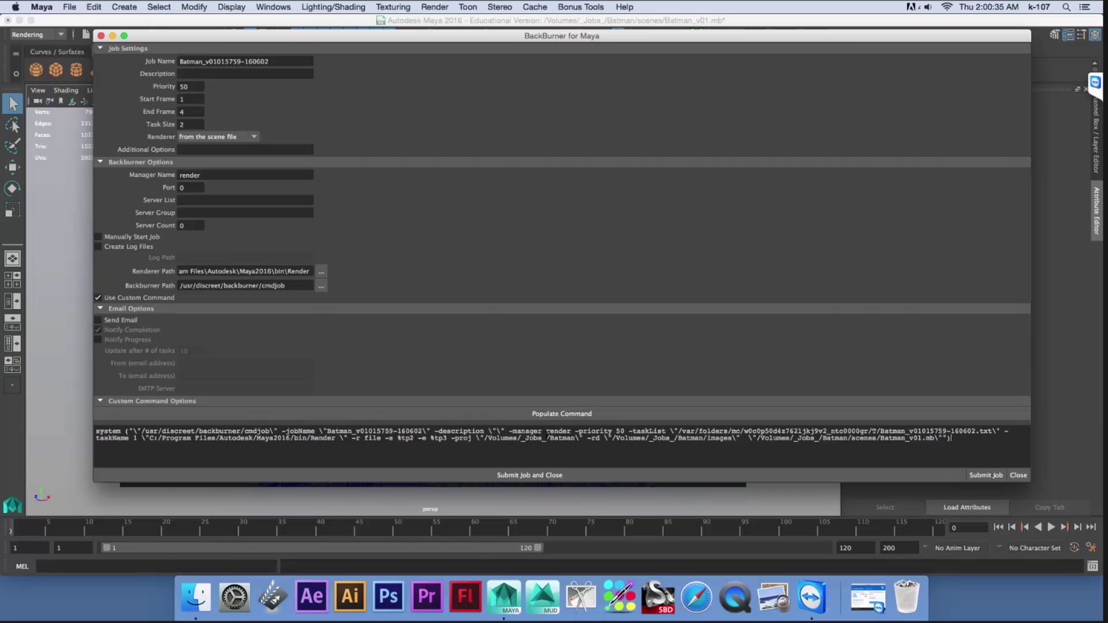
- Replace /Volumes/_Jobs_ with Z: in the custom command's -proj and -rd paths
mouse_move(546, 439)
mouse_down()
mouse_move(483, 440)
mouse_move(549, 438)
mouse_up()
key(BackSpace)
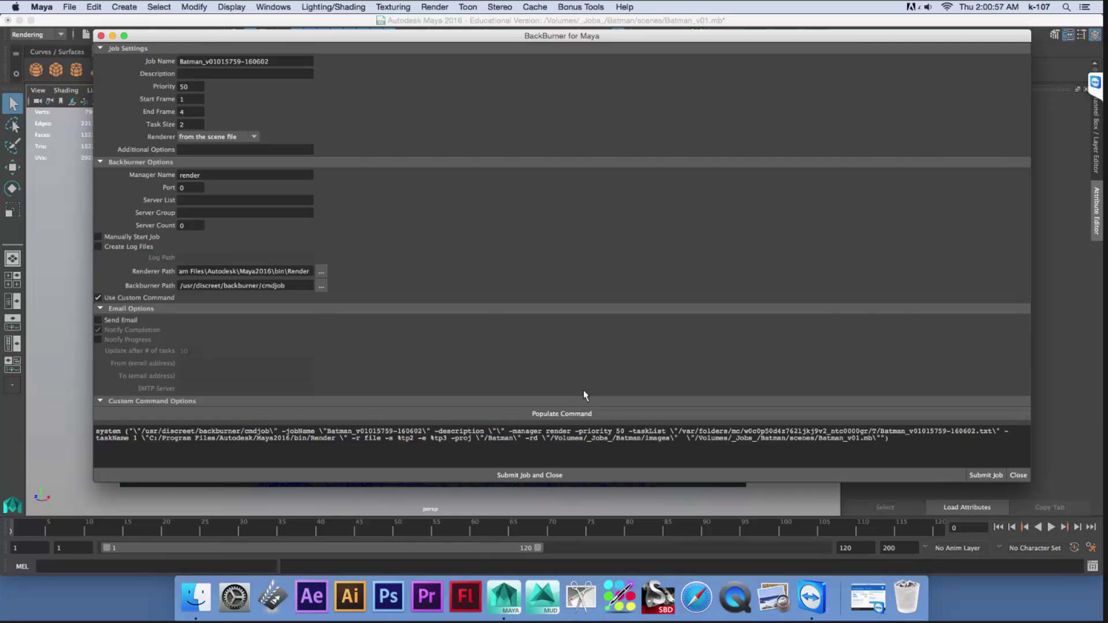
text(Z:)
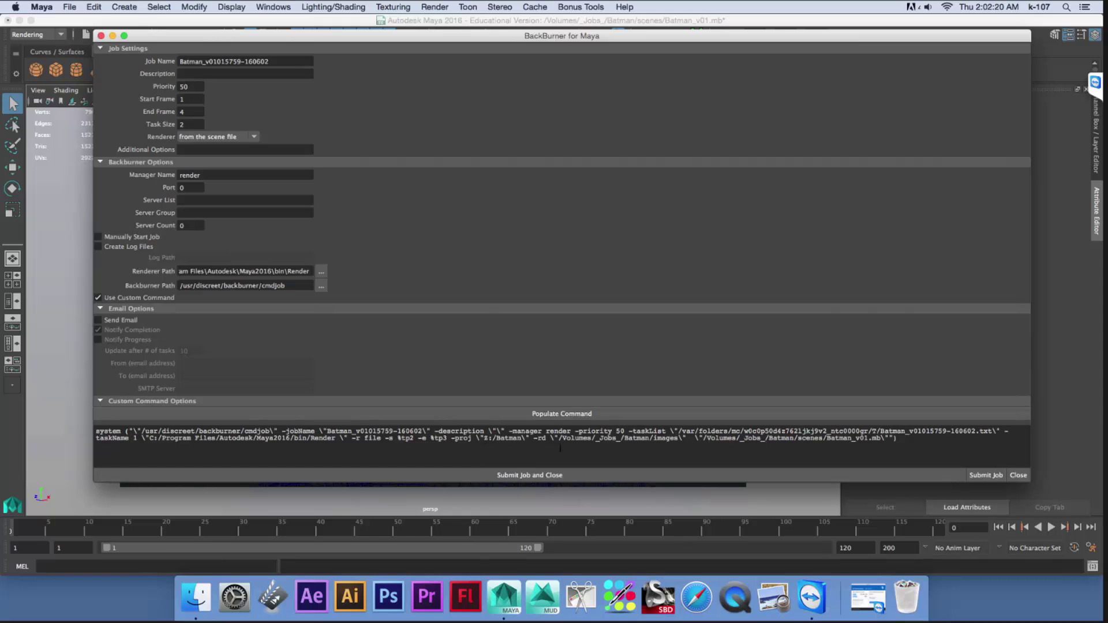
drag(559, 438, 617, 439)
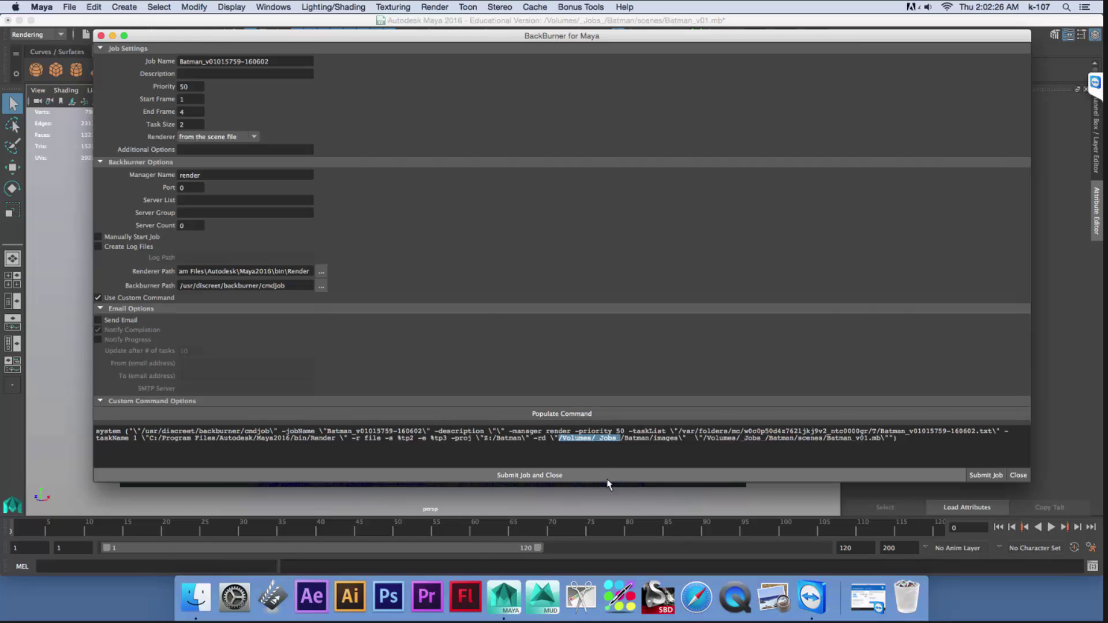
key(BackSpace)
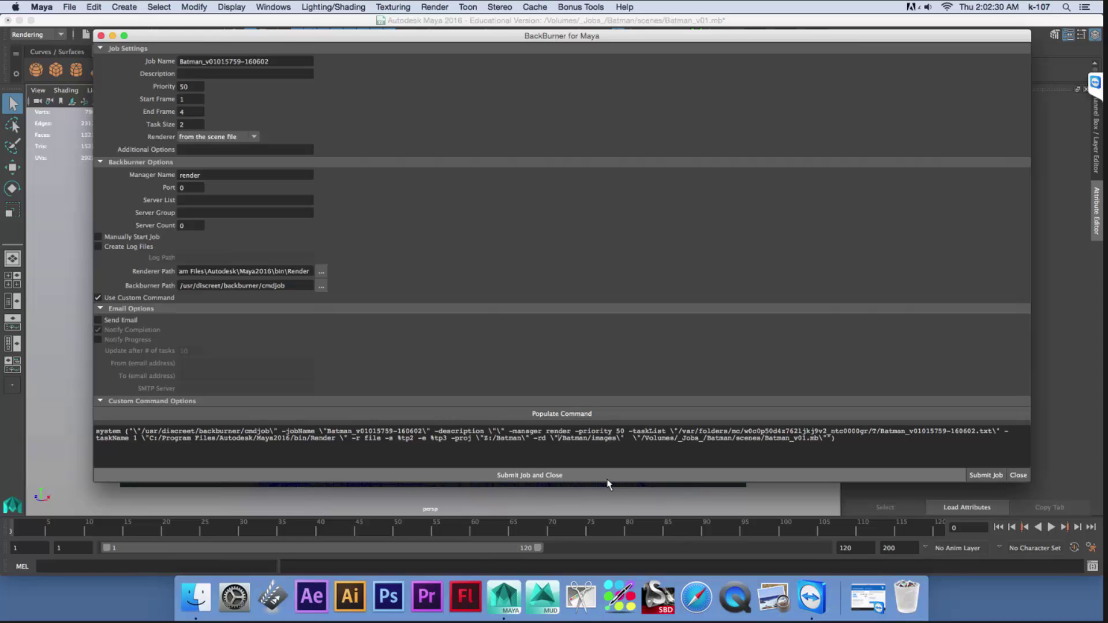
text(Z:)
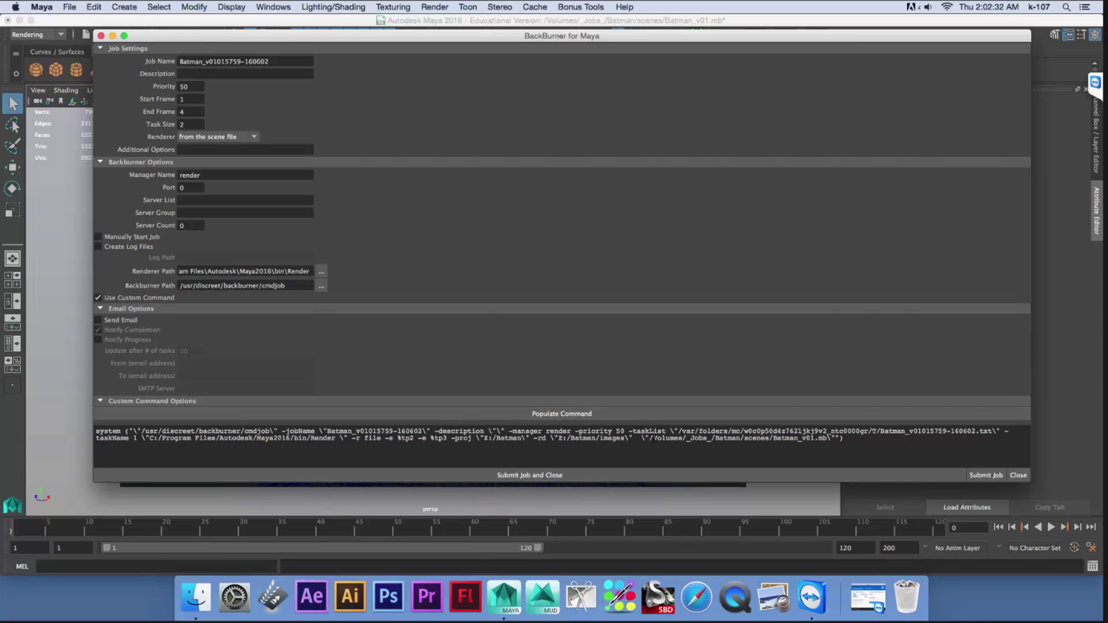
- Replace /Volumes/_Jobs_ with Z: in the command's Batman_v01.mb scene path, and submit the job while closing the dialog
drag(653, 438, 666, 438)
drag(845, 438, 712, 439)
click(647, 431)
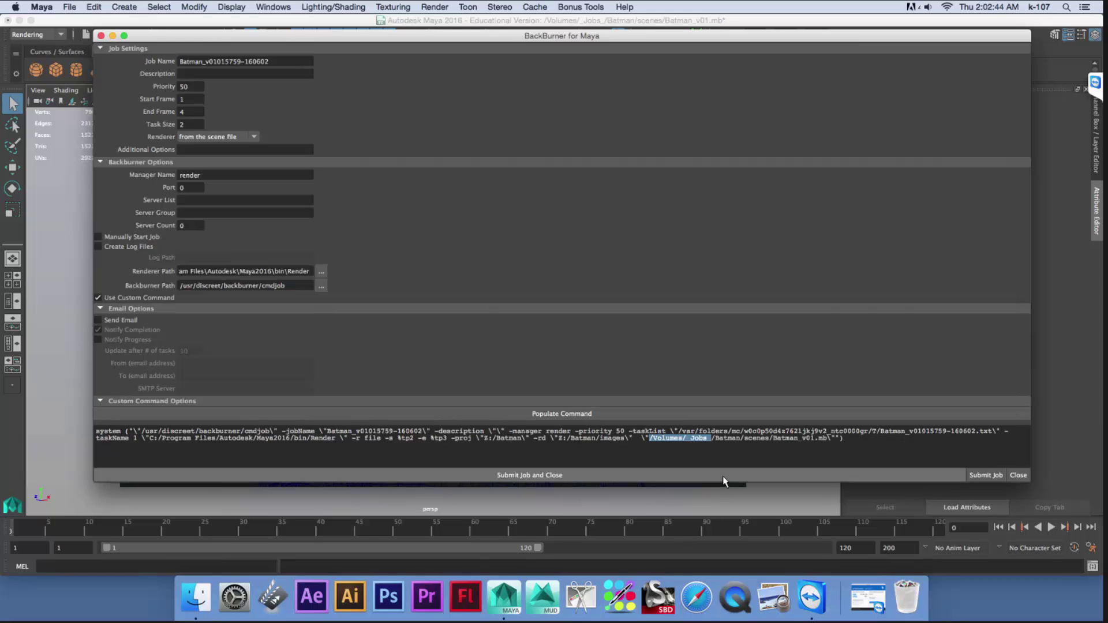
text(Z:)
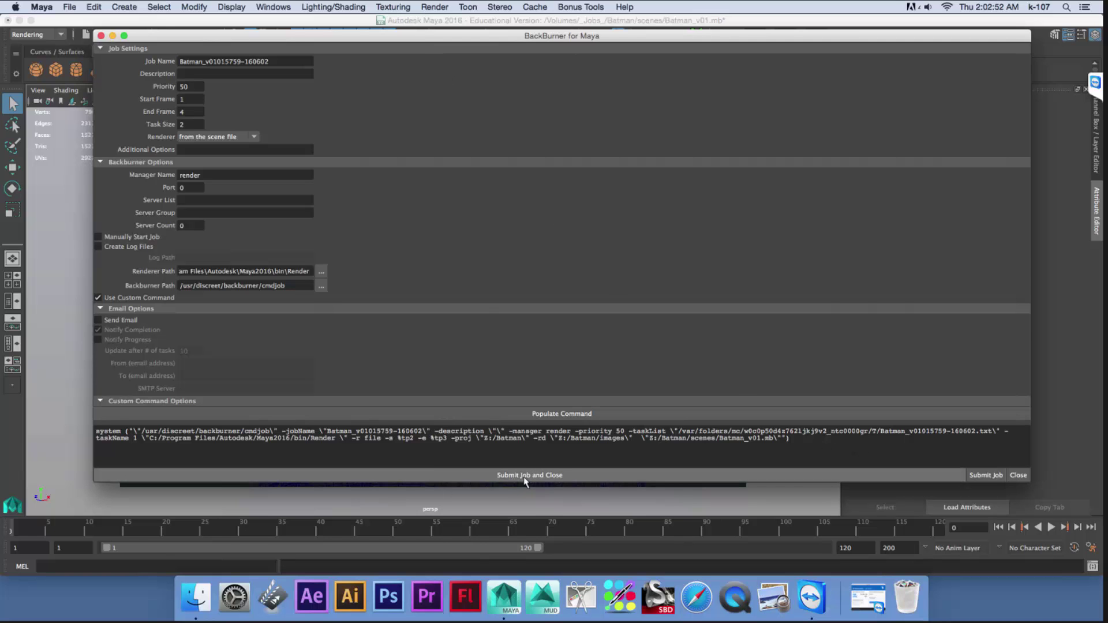
click(538, 478)
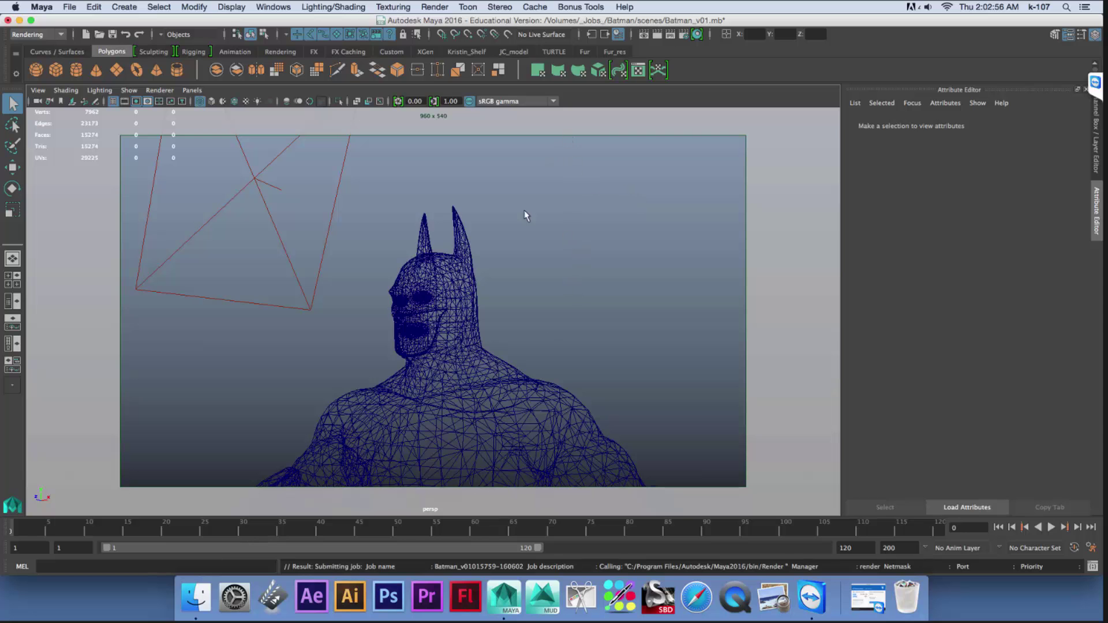
- Switch to Finder and open the images folder of the Batman project in the Gstar server's _Jobs_ folder
click(197, 598)
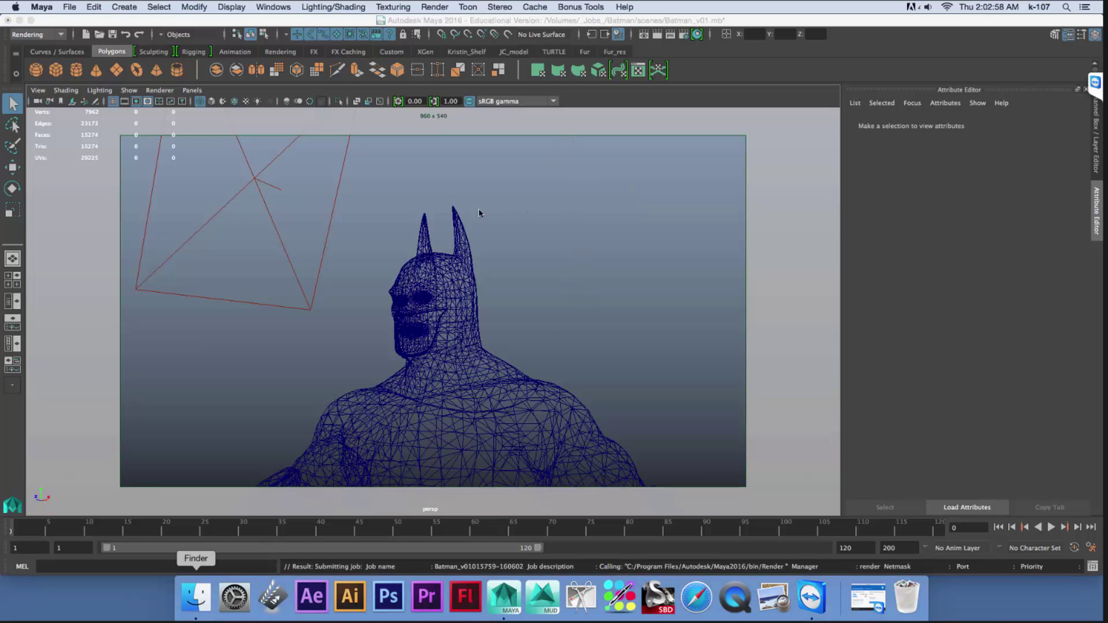
drag(621, 125, 597, 123)
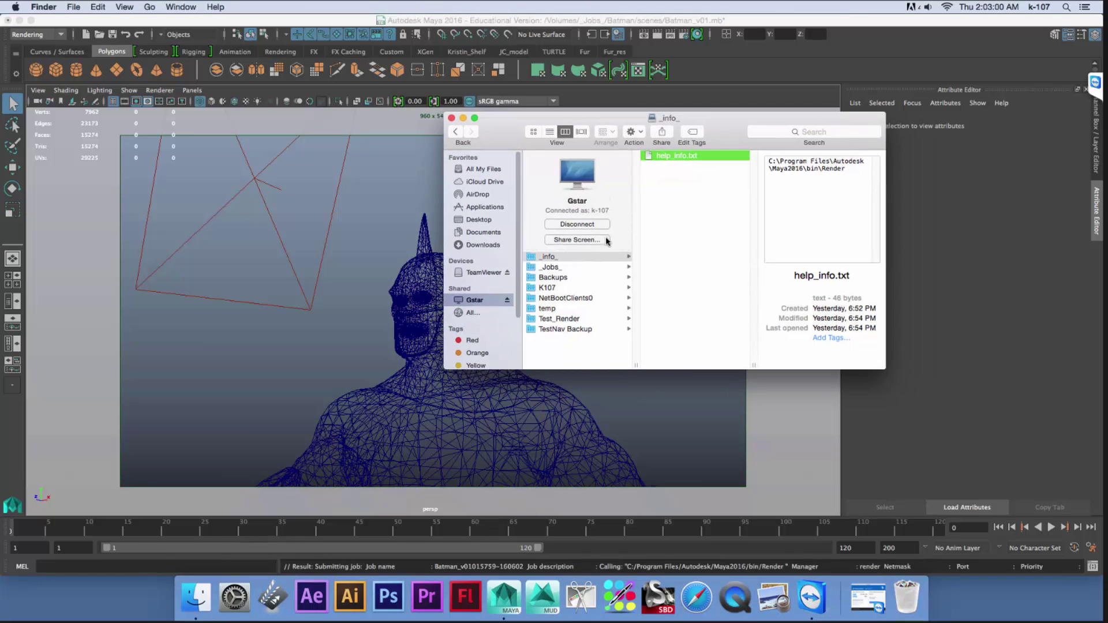
click(572, 268)
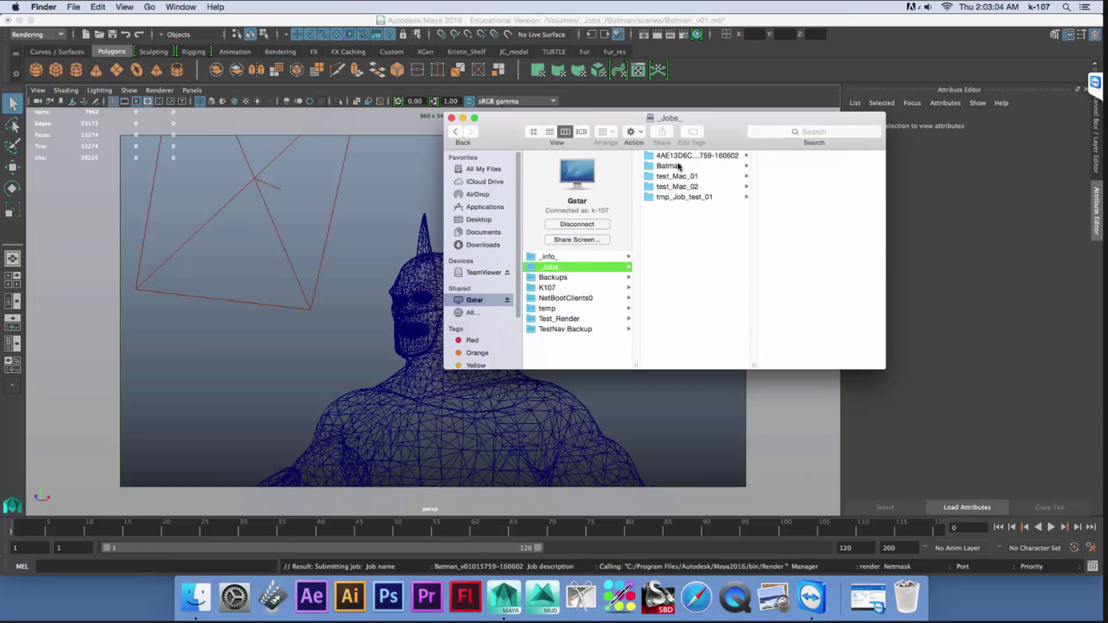
click(680, 167)
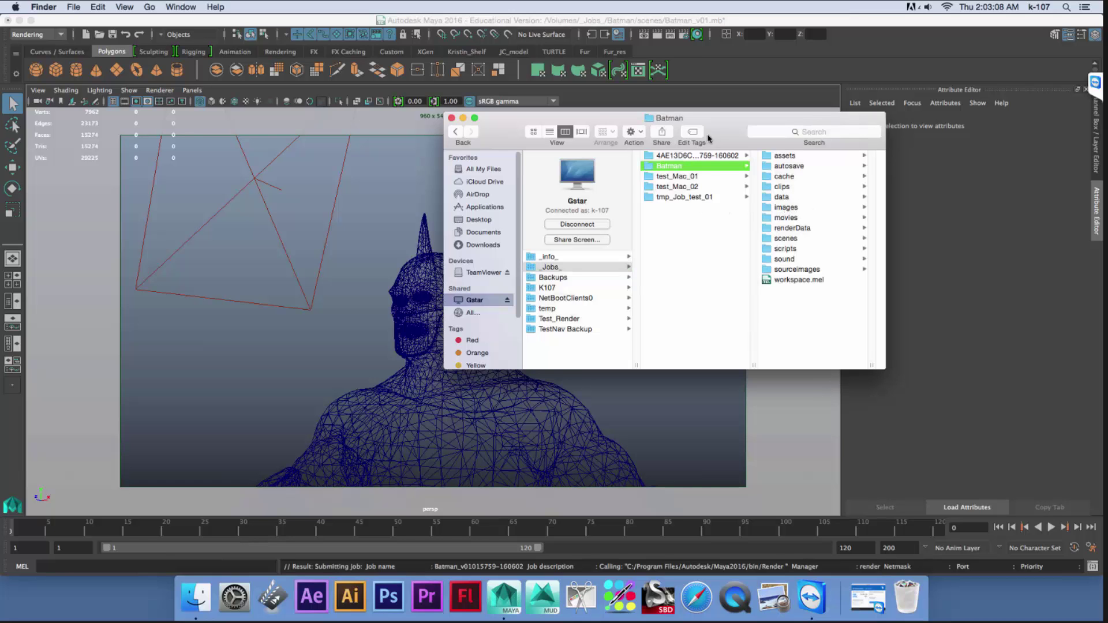
drag(718, 124, 666, 127)
click(734, 211)
drag(658, 123, 621, 125)
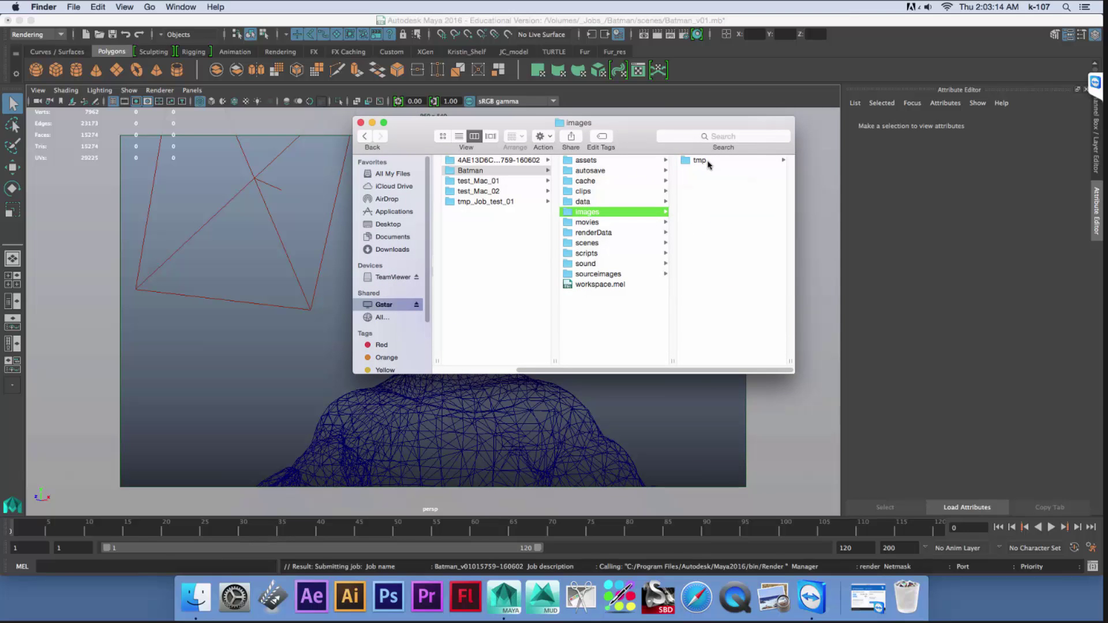
- Check the Batman project's images folder and its tmp subfolder for rendered frames
click(708, 163)
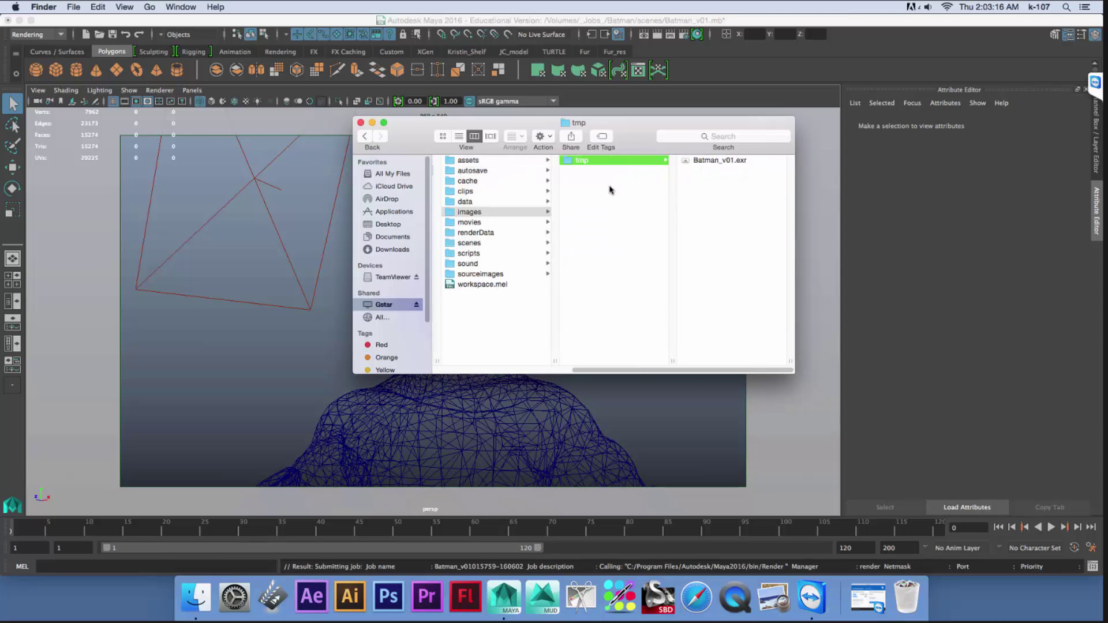
click(612, 225)
click(584, 161)
click(503, 212)
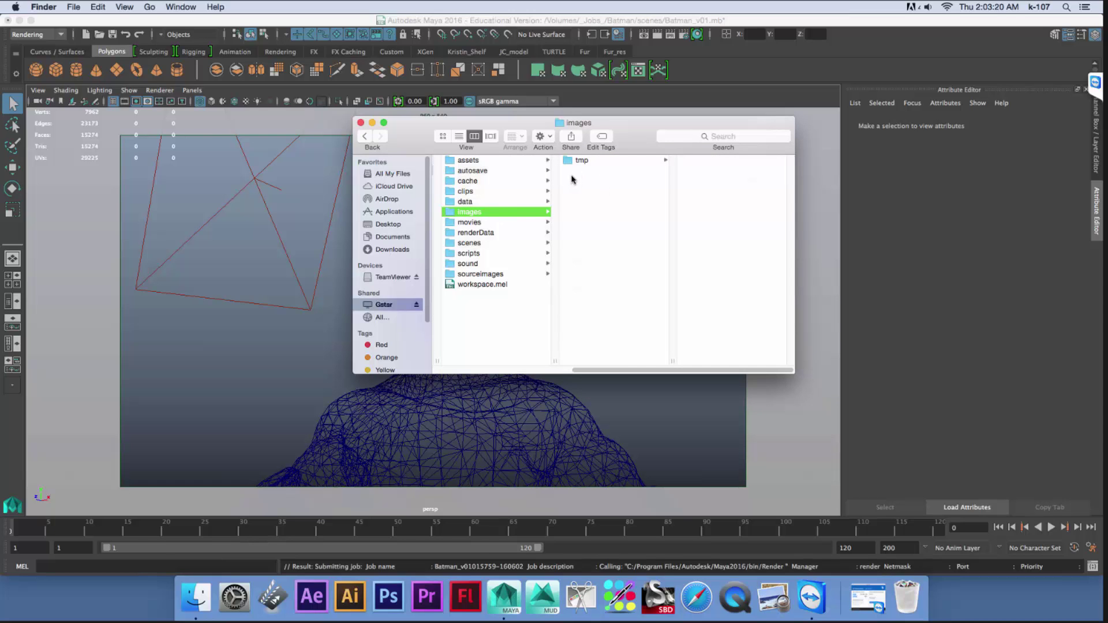
click(497, 204)
click(491, 217)
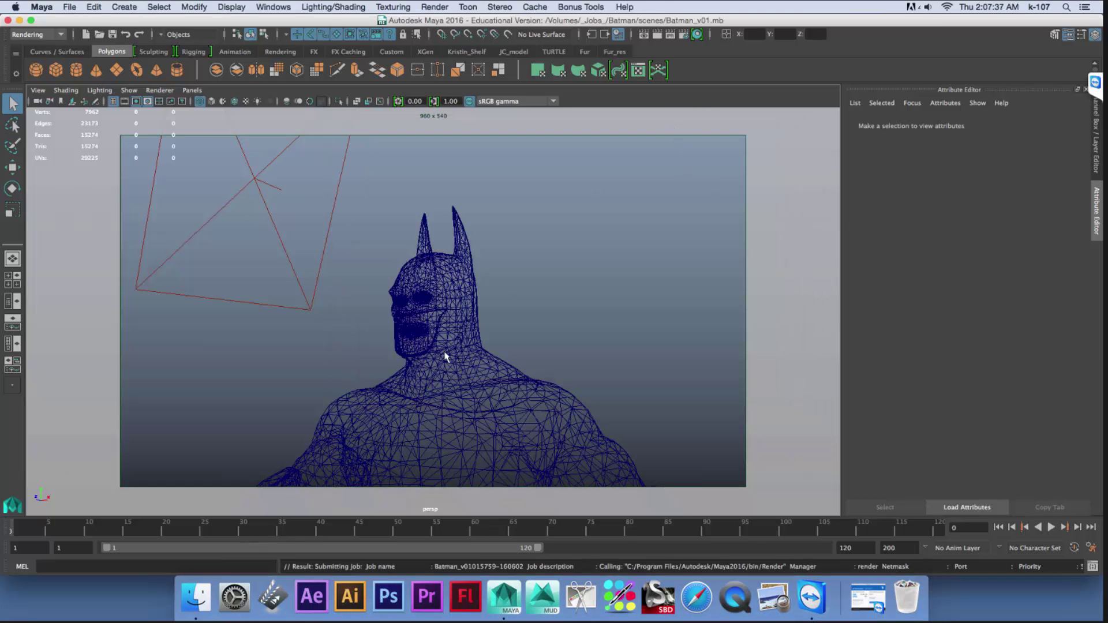
- Return to Finder and browse the Gstar server to _Jobs_, Batman, images
click(203, 596)
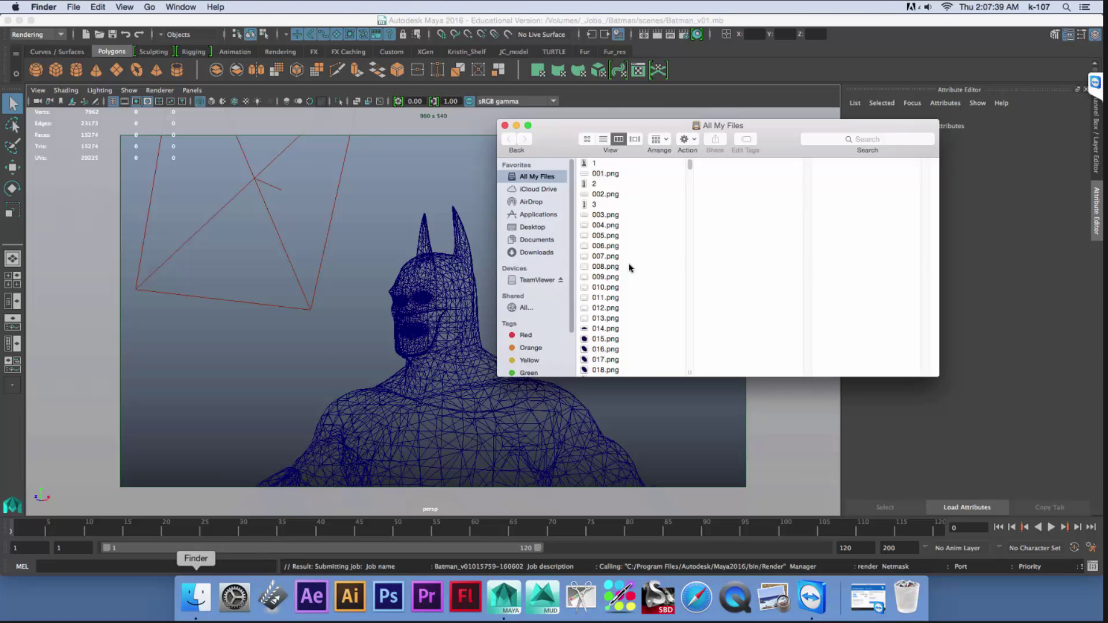
drag(731, 127, 717, 123)
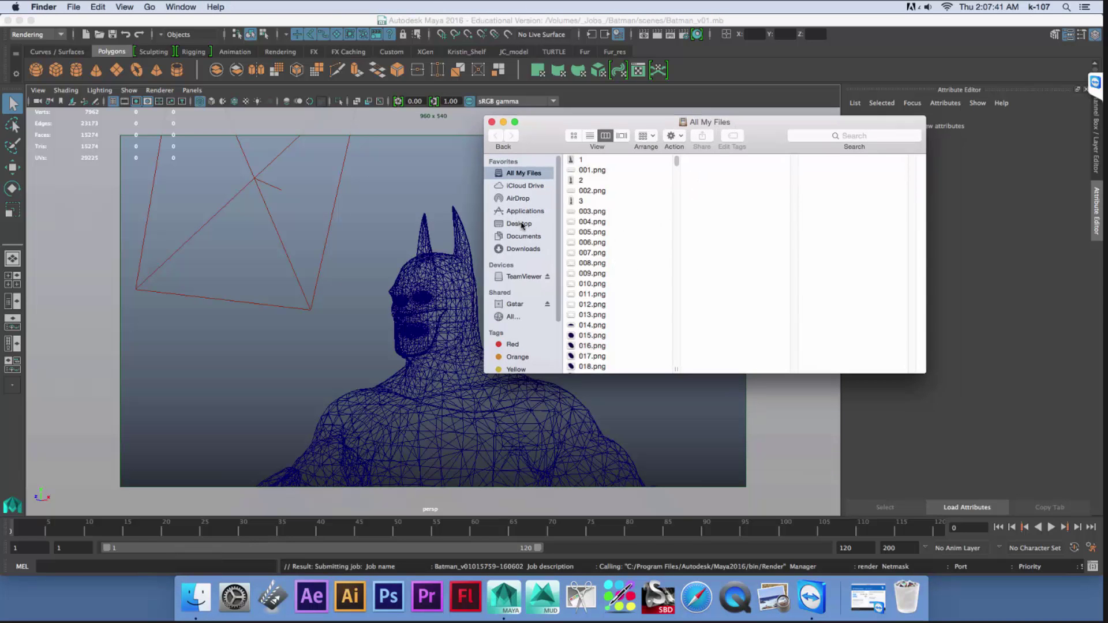
click(522, 225)
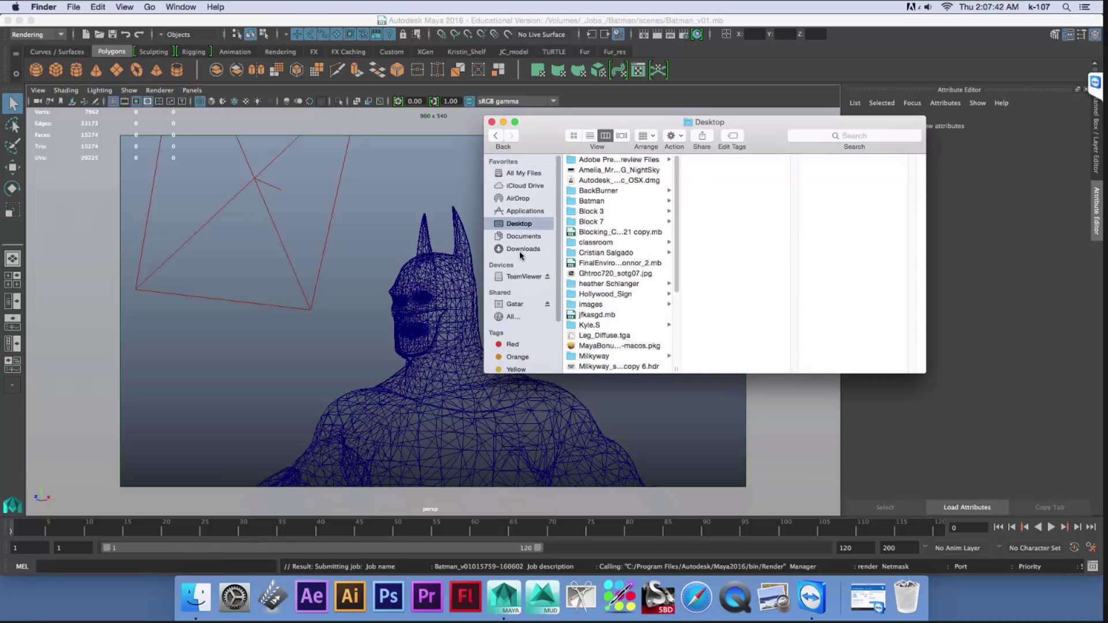
click(517, 306)
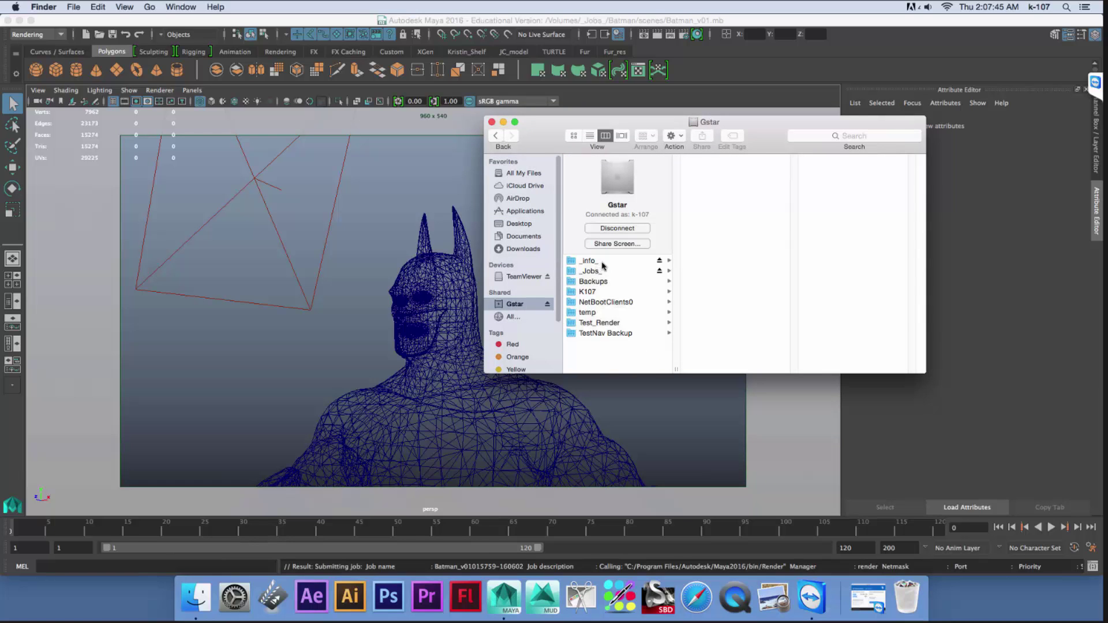
click(599, 271)
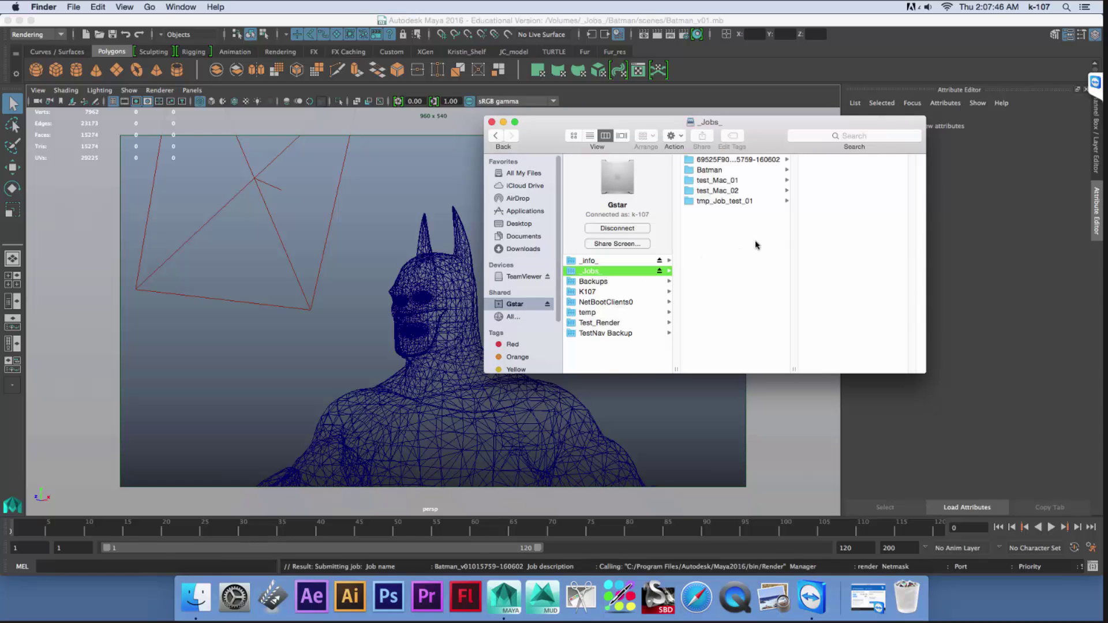
click(723, 173)
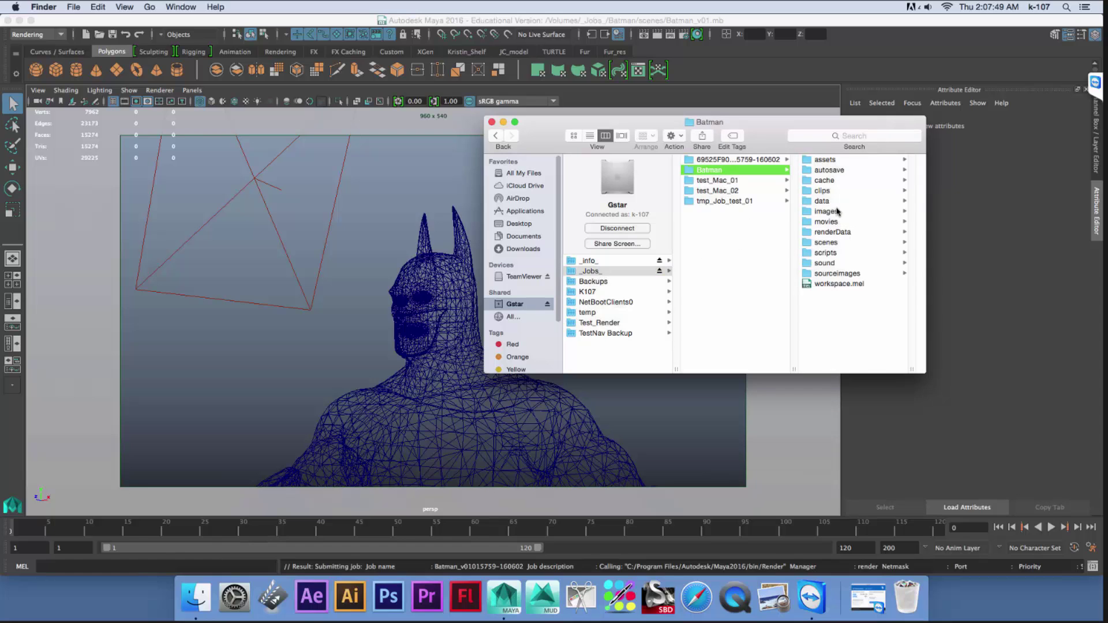
click(837, 211)
- Preview the rendered frames from Batman_v01.exr.0001 to Batman_v01.exr.0003 and close the preview
click(867, 162)
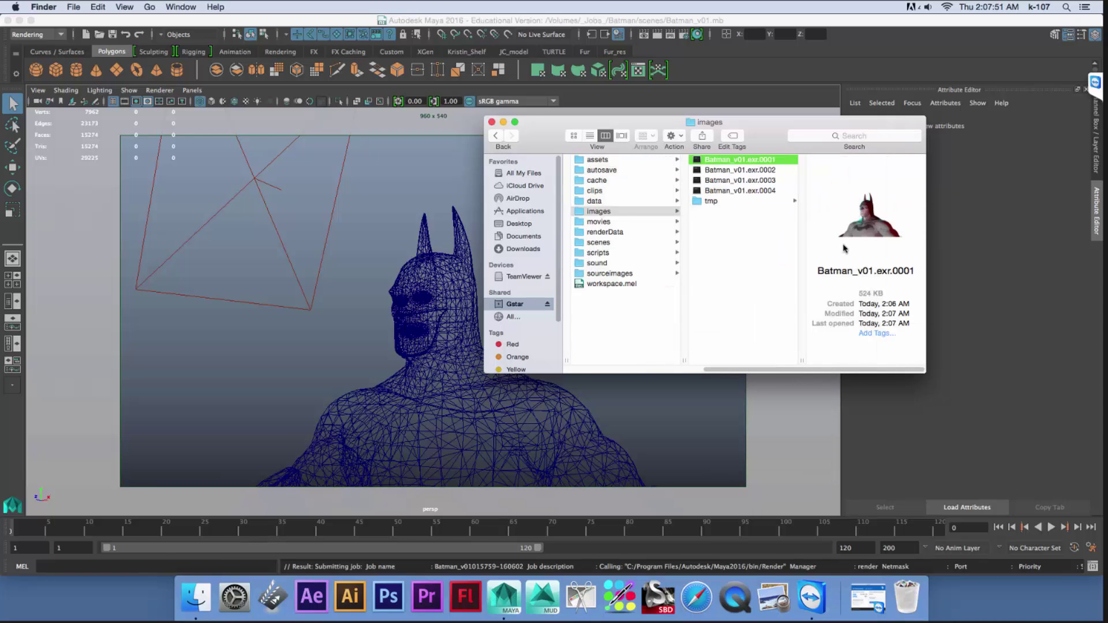
key(space)
key(Down)
key(Down)
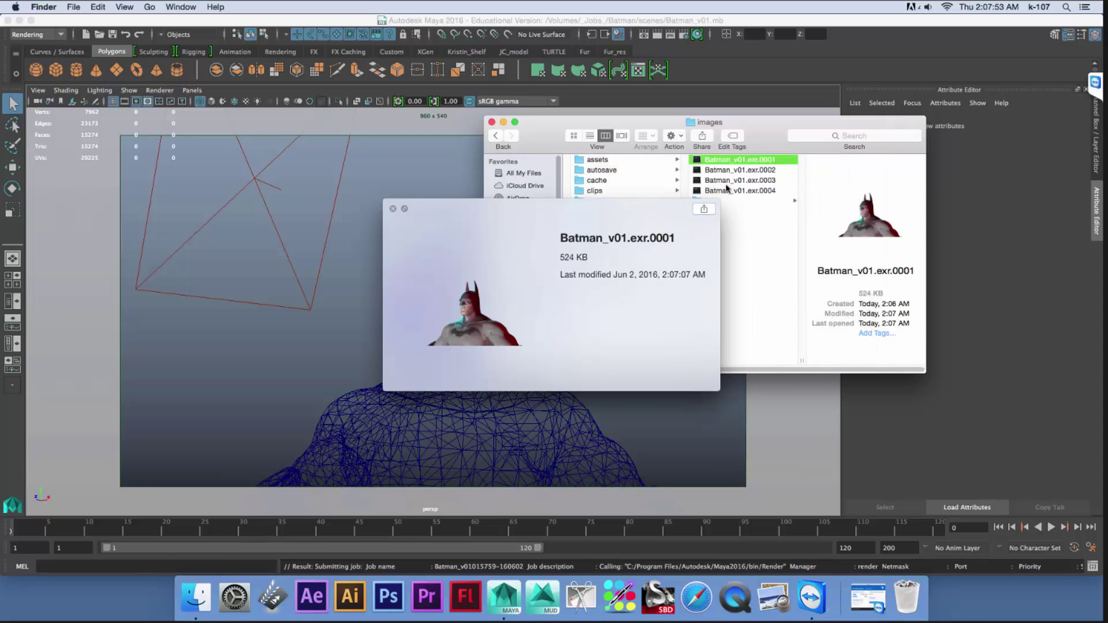
key(space)
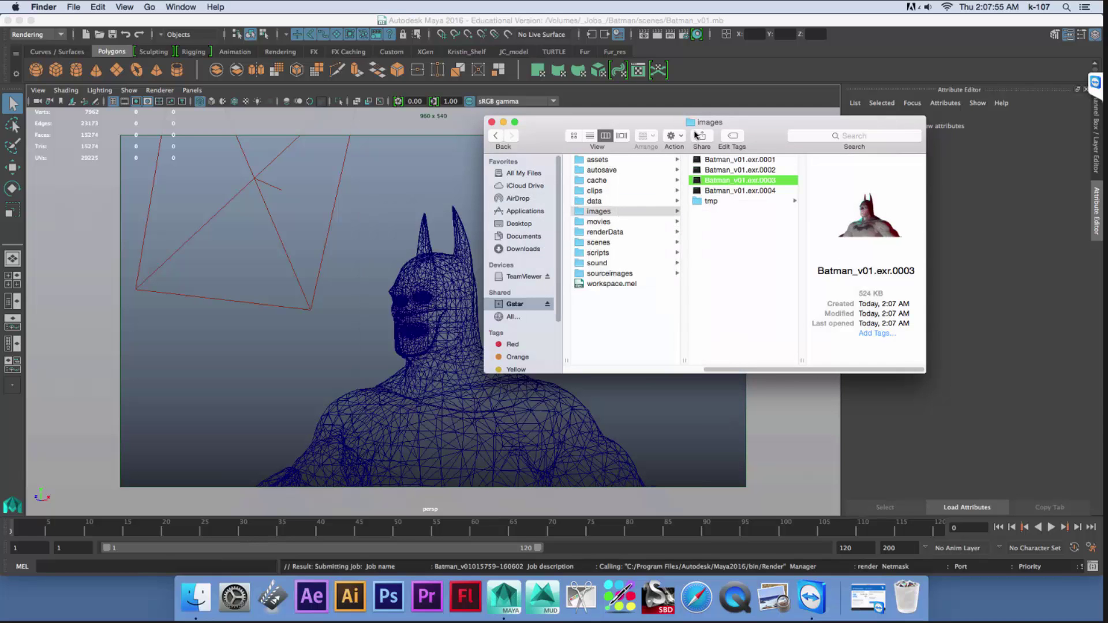
- Close the Finder window showing the Batman images folder and return to Maya
drag(728, 129, 716, 131)
click(729, 279)
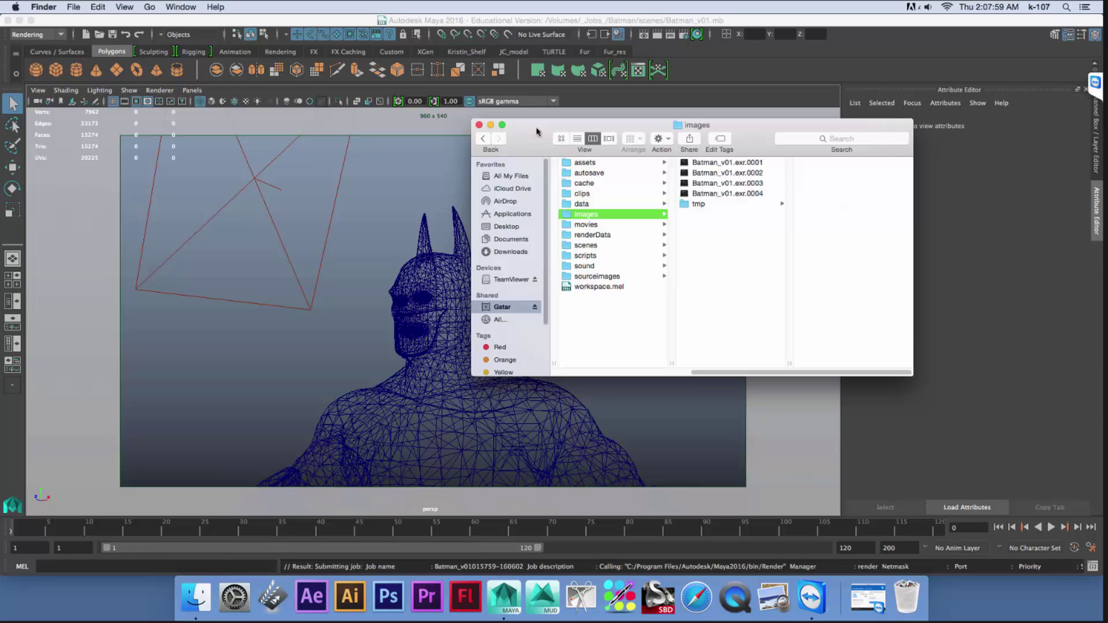
drag(509, 138, 502, 156)
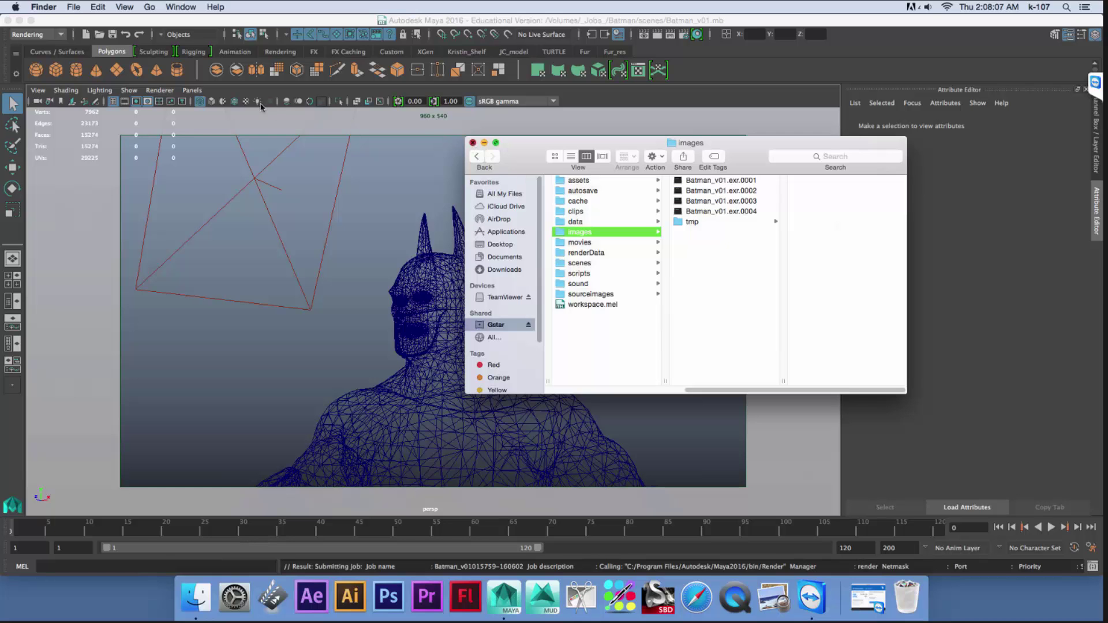
click(473, 142)
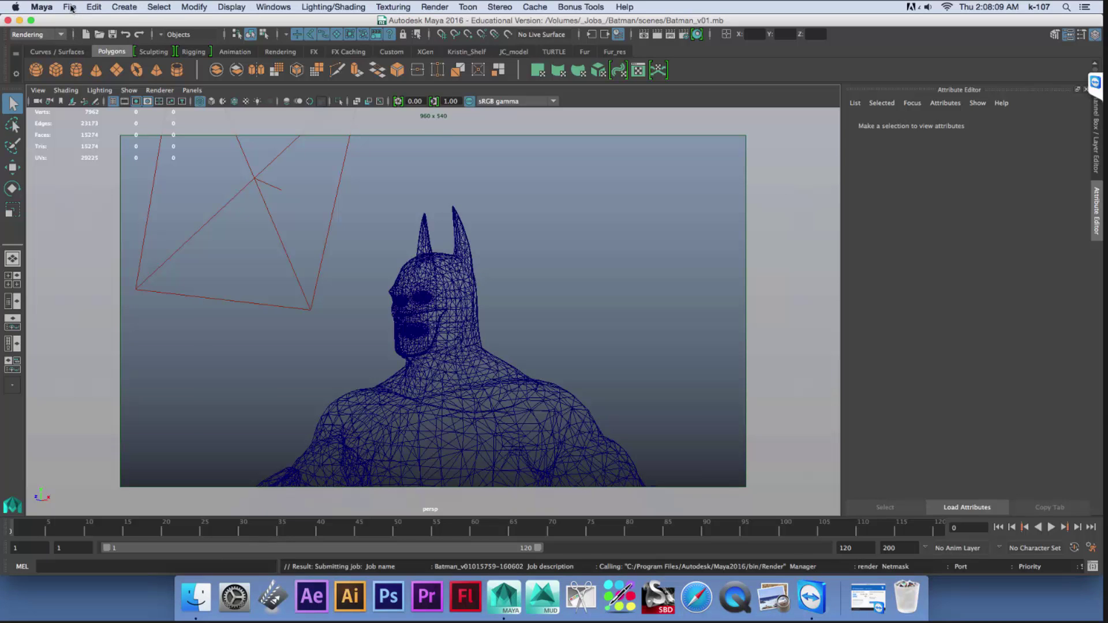
click(69, 8)
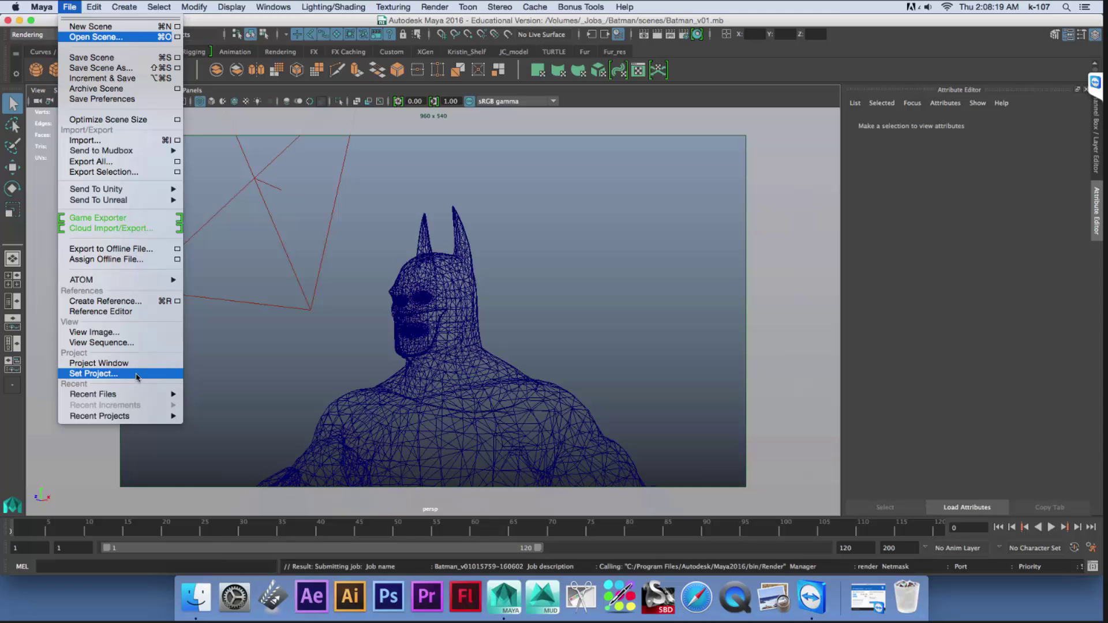
click(590, 289)
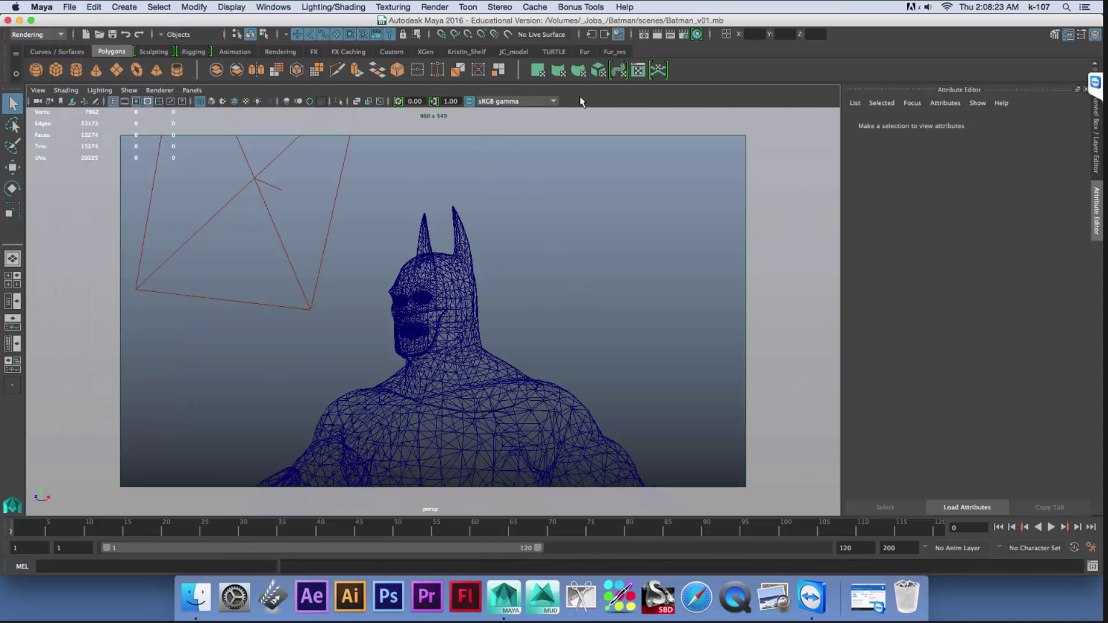
- Start a new scene and create a polygon cube near the centre of the grid
click(70, 8)
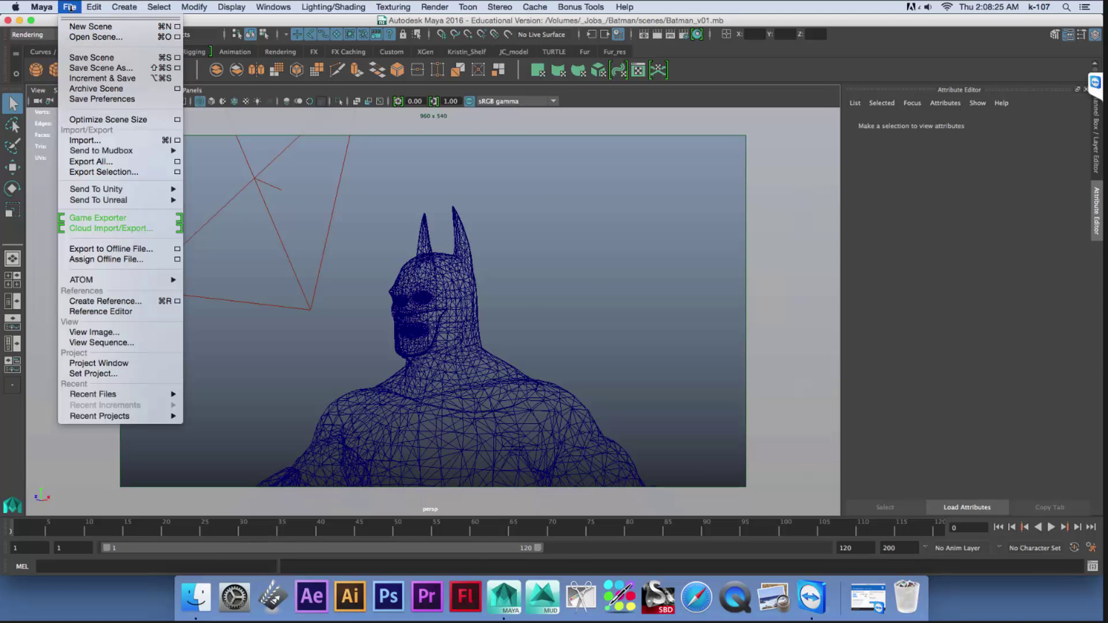
click(87, 26)
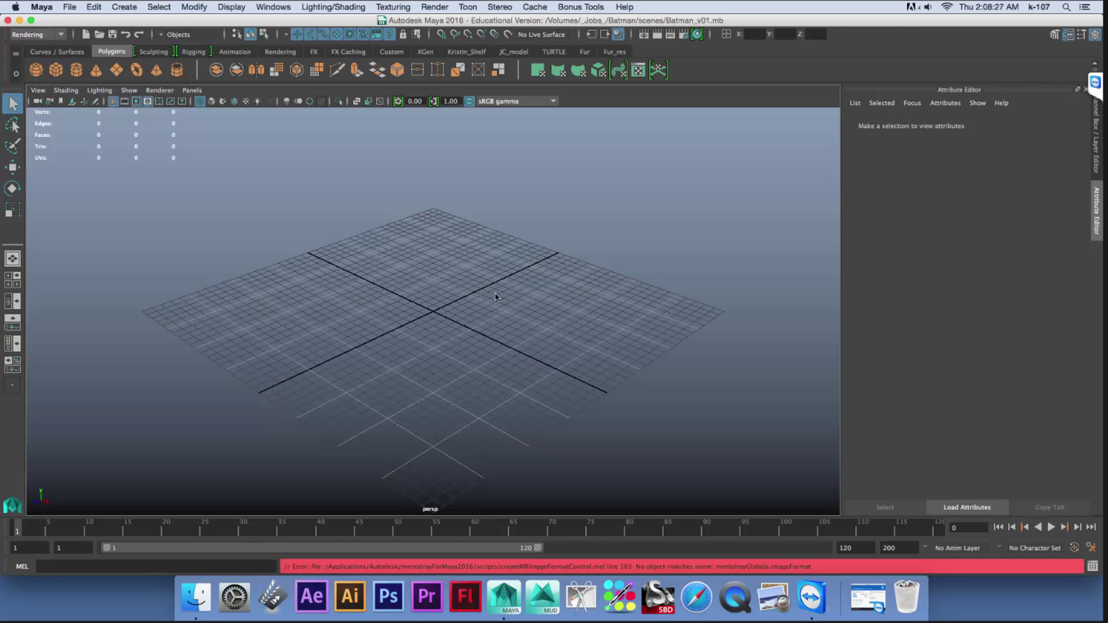
shift+right_drag(468, 304, 470, 331)
drag(472, 360, 520, 356)
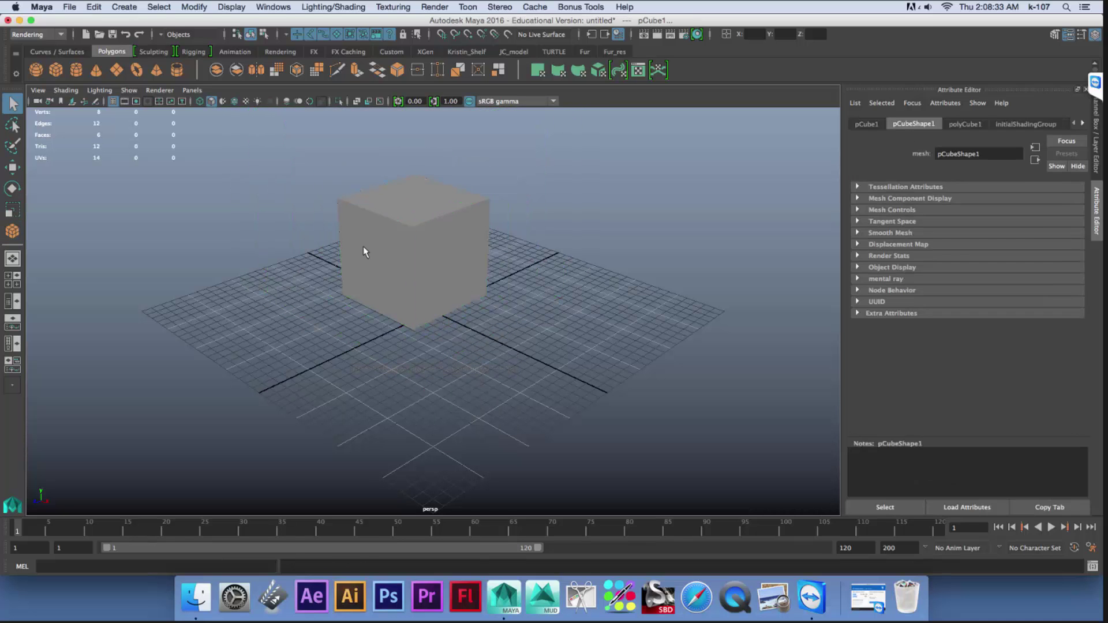
- Set the project to a new Desktop folder named Project_test and create a default workspace in it
click(69, 6)
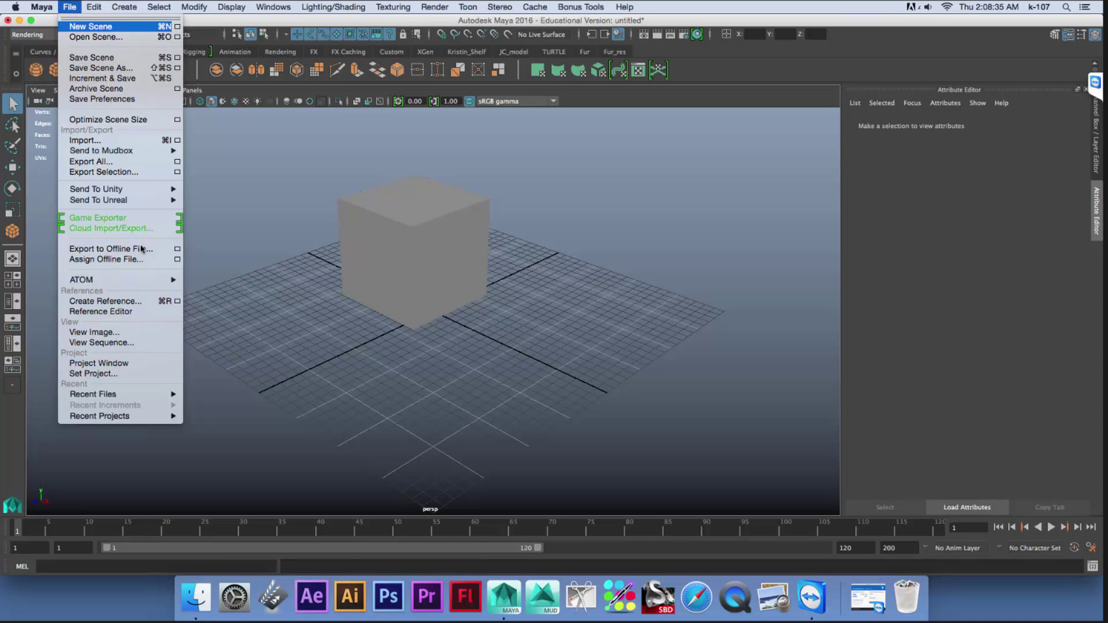
click(105, 377)
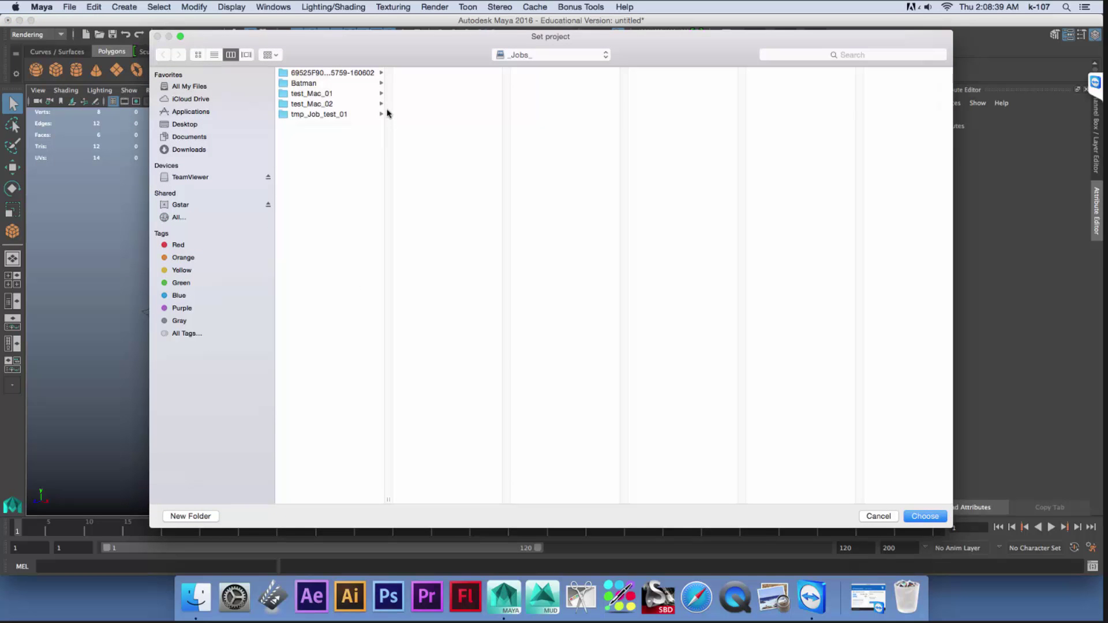
click(184, 125)
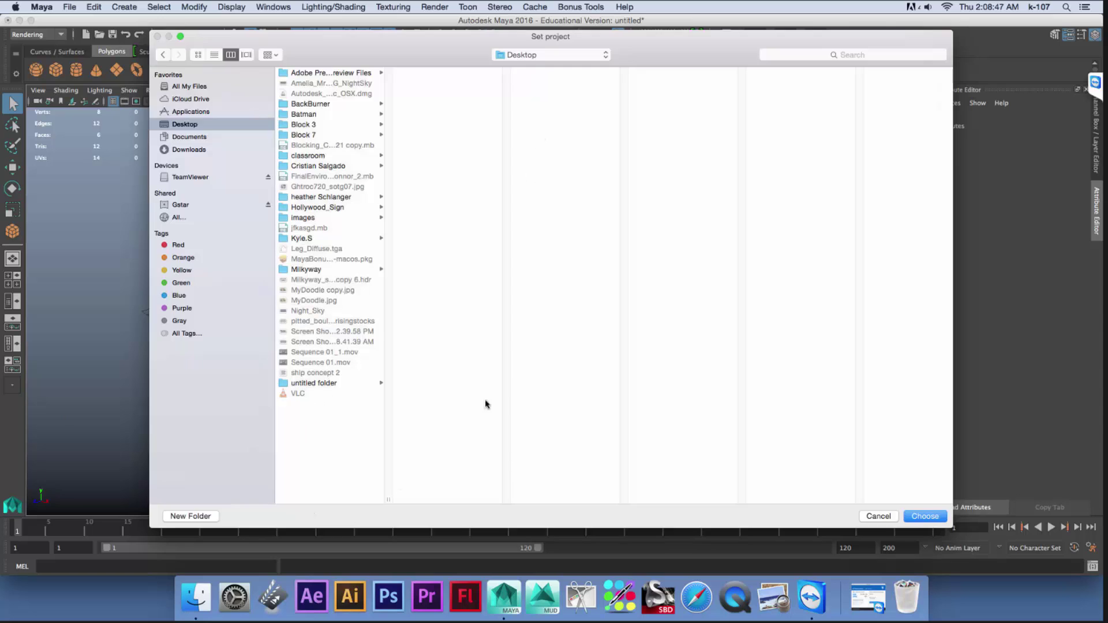
click(182, 517)
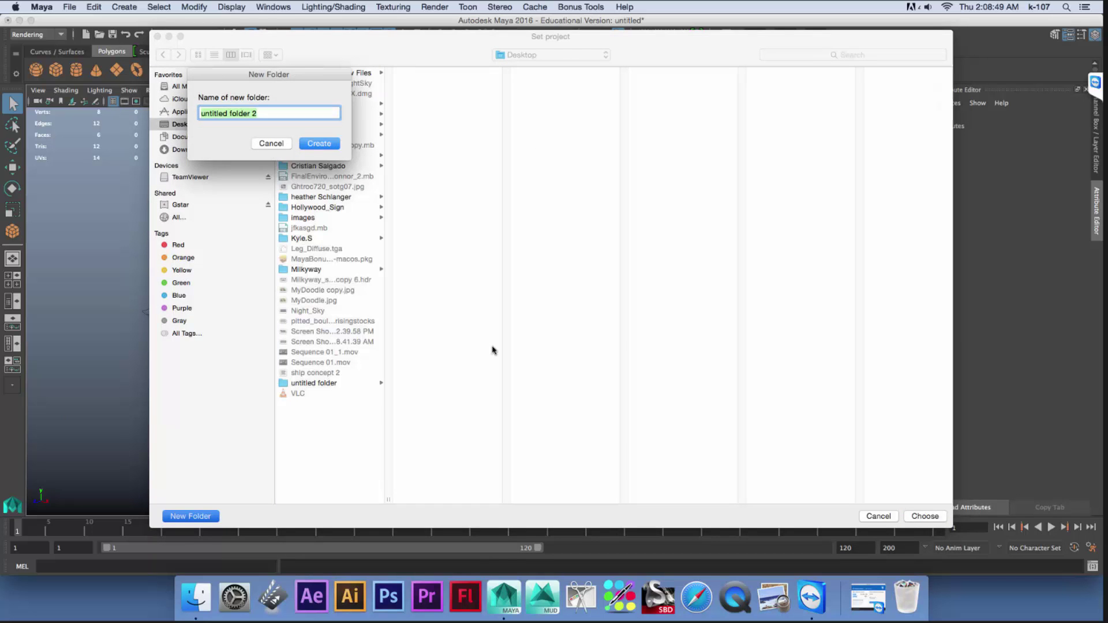
text(Project_test)
click(319, 144)
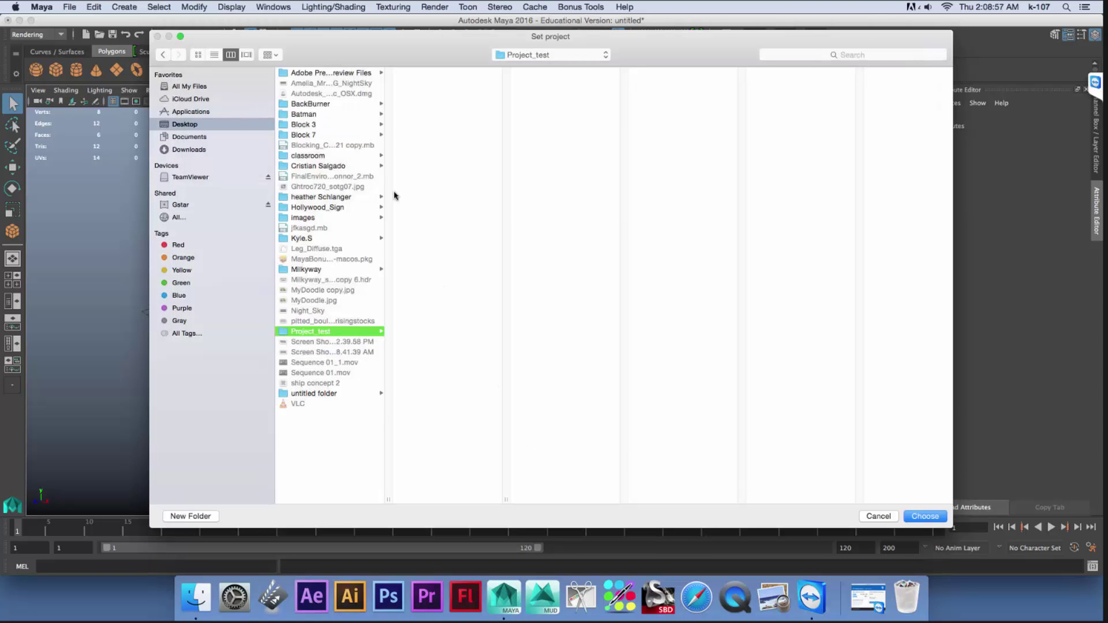
click(925, 517)
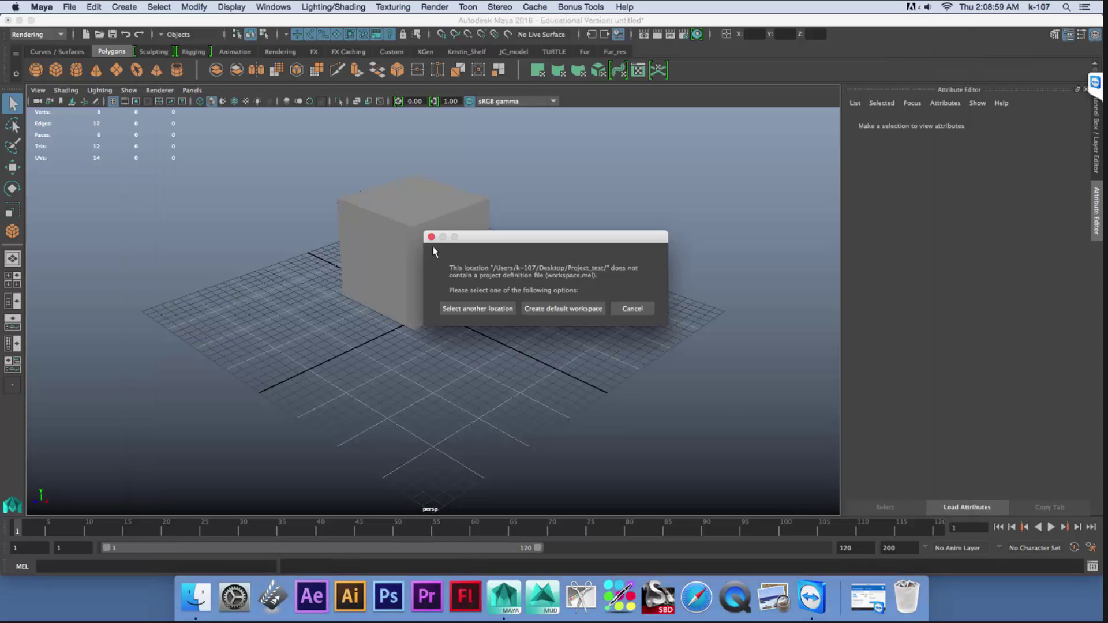
click(569, 310)
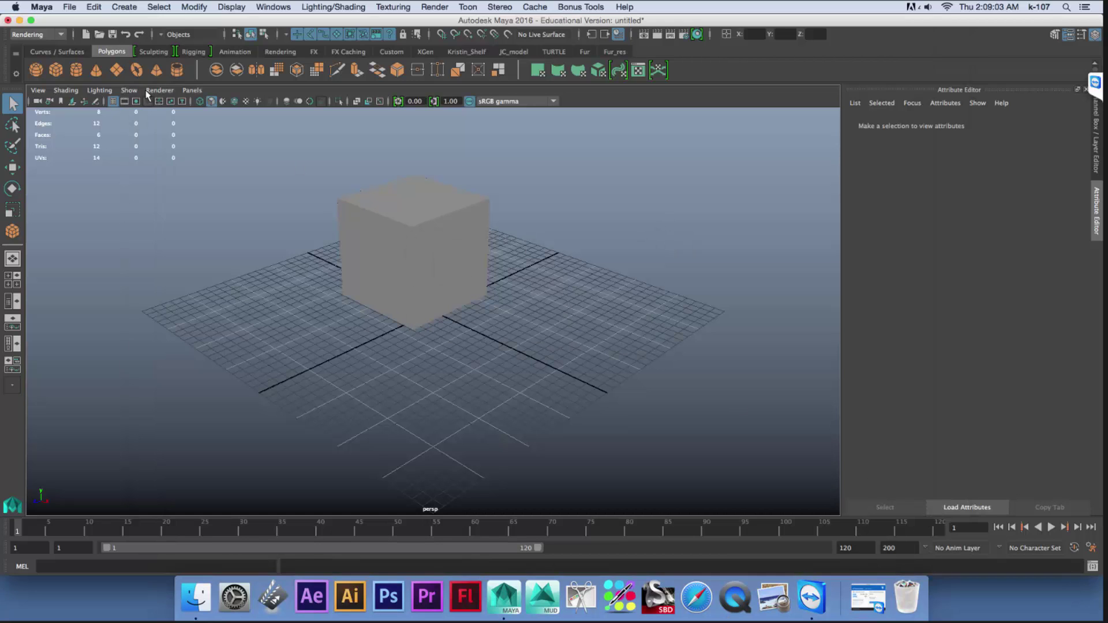
- Open the Project Window for Project_test and accept its default primary folder locations
click(69, 7)
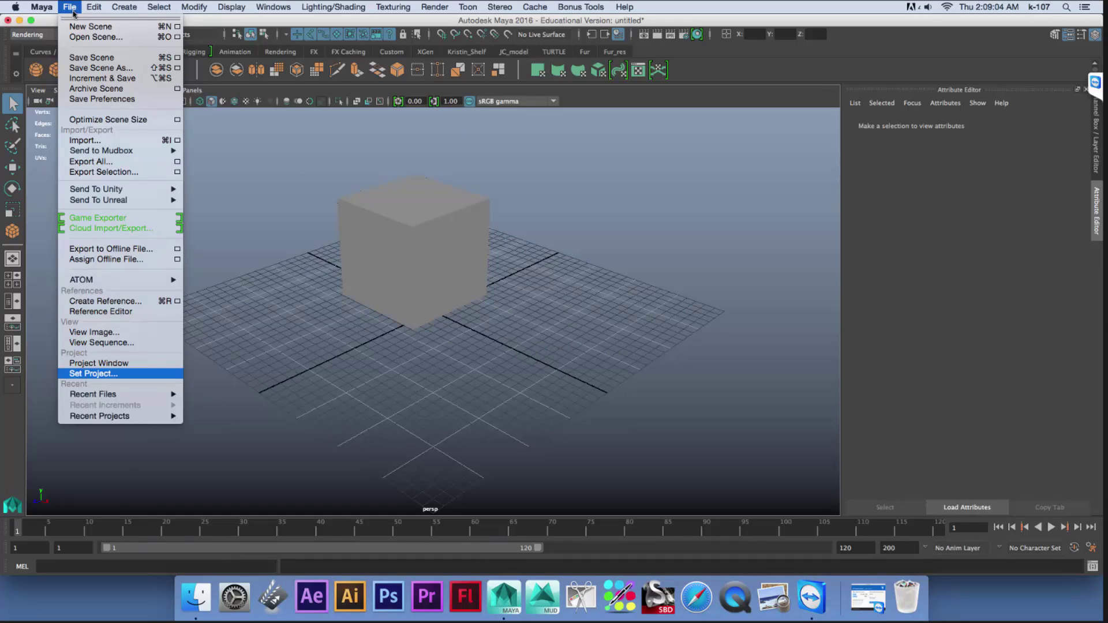
click(105, 365)
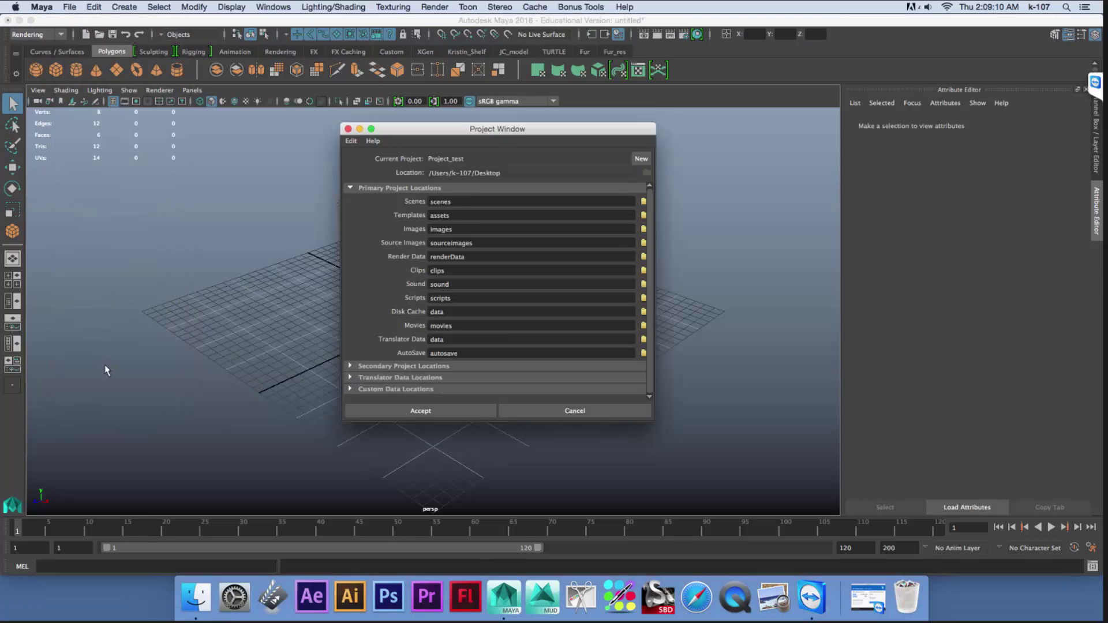
click(413, 411)
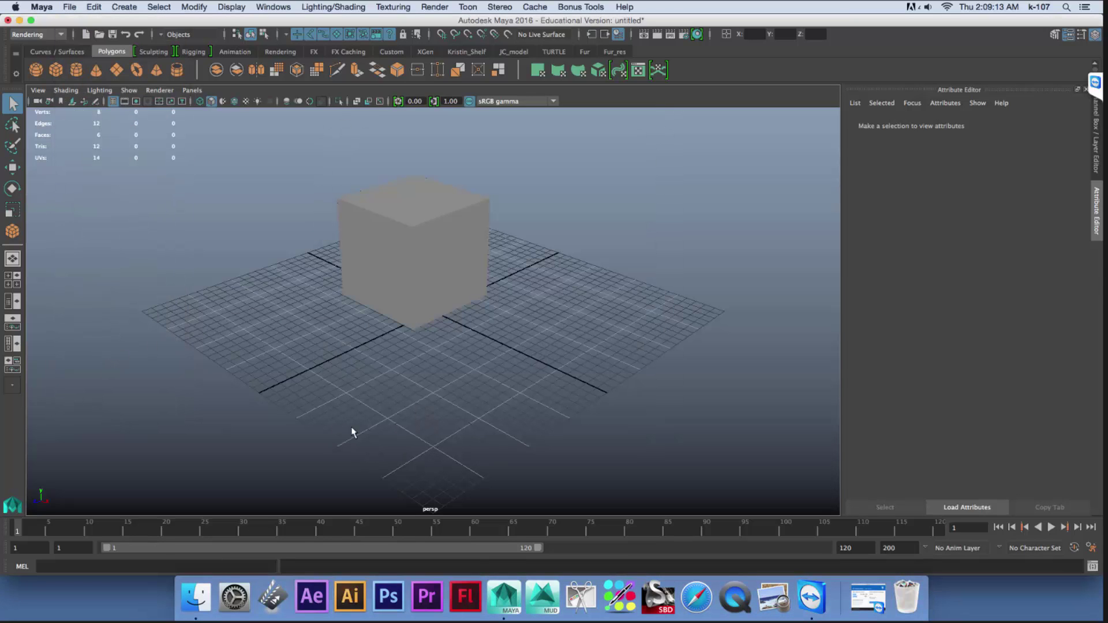
click(70, 7)
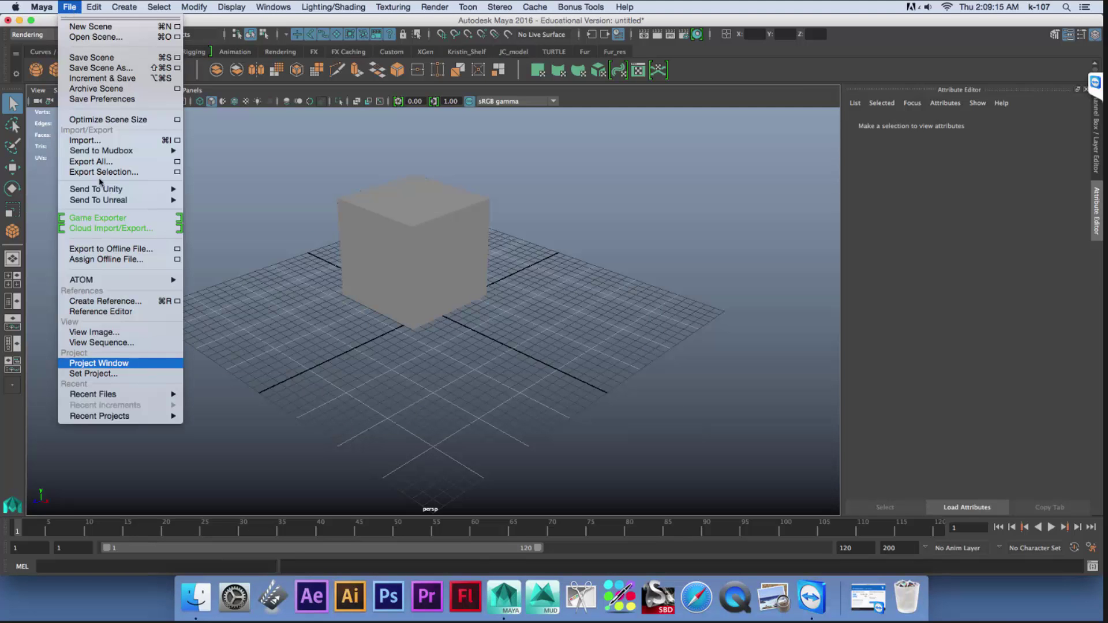
click(95, 69)
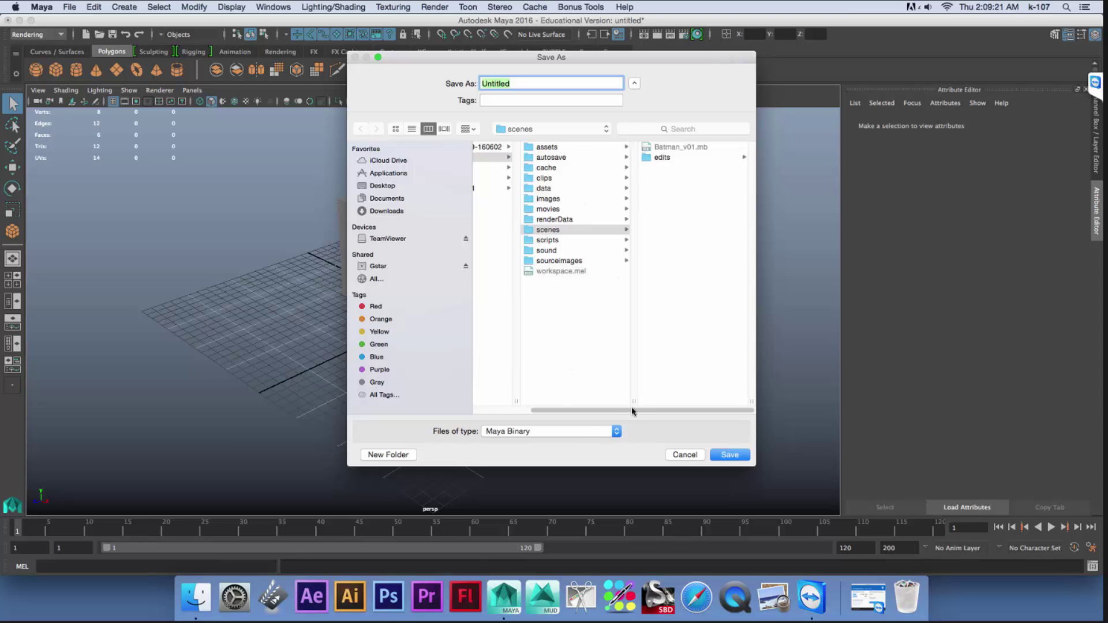
click(685, 455)
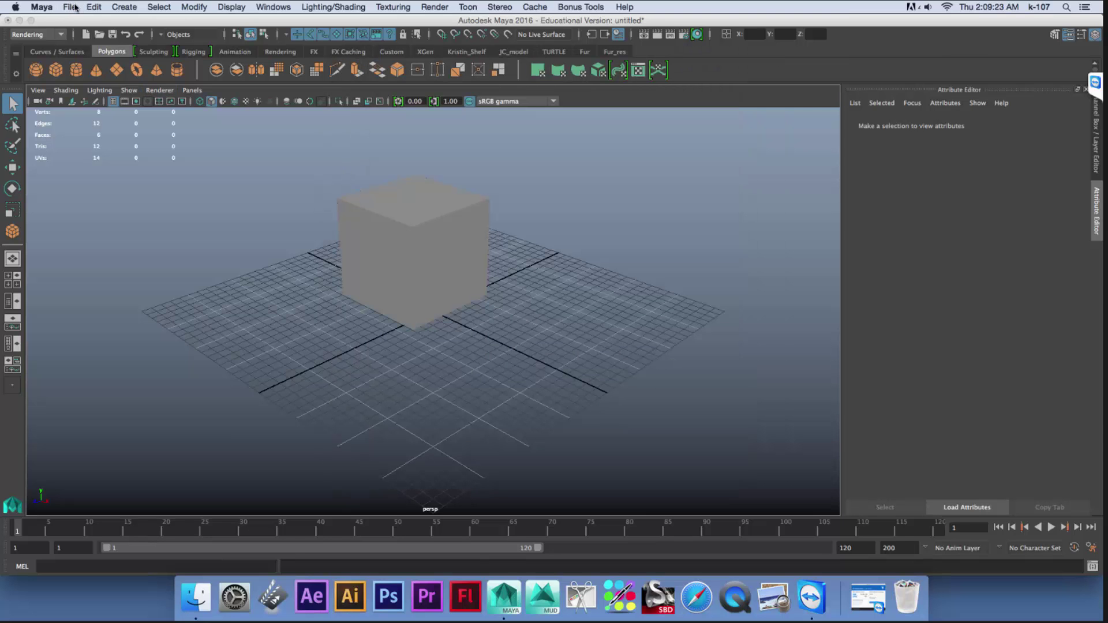
- Save the cube scene as test_scene_v01 in Maya Binary format in the scenes folder of the Desktop's Project_test project
click(70, 7)
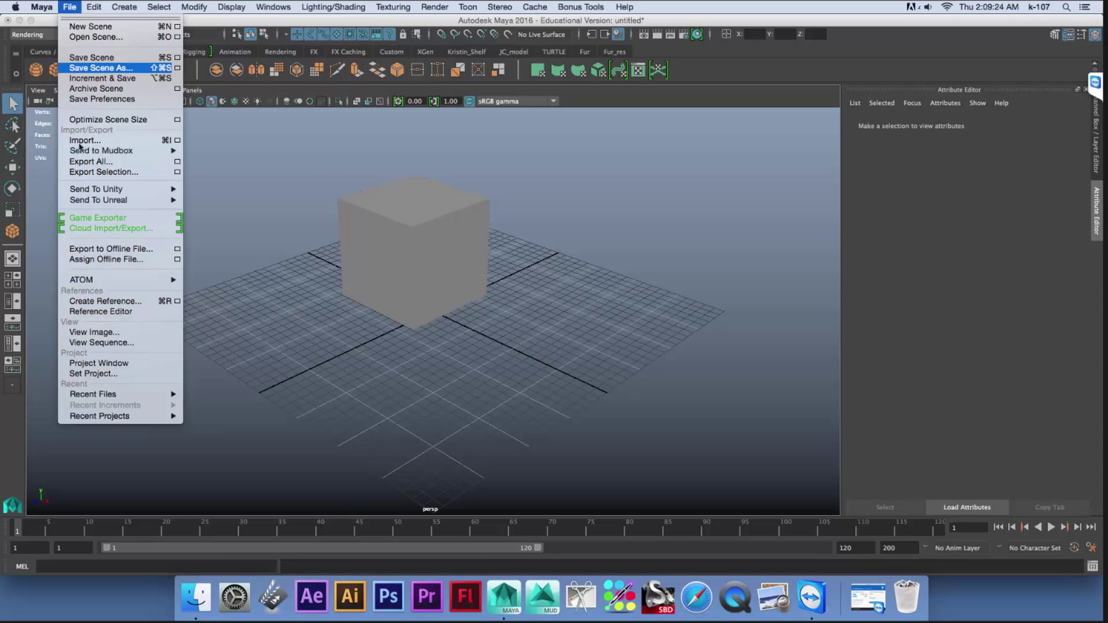
click(101, 68)
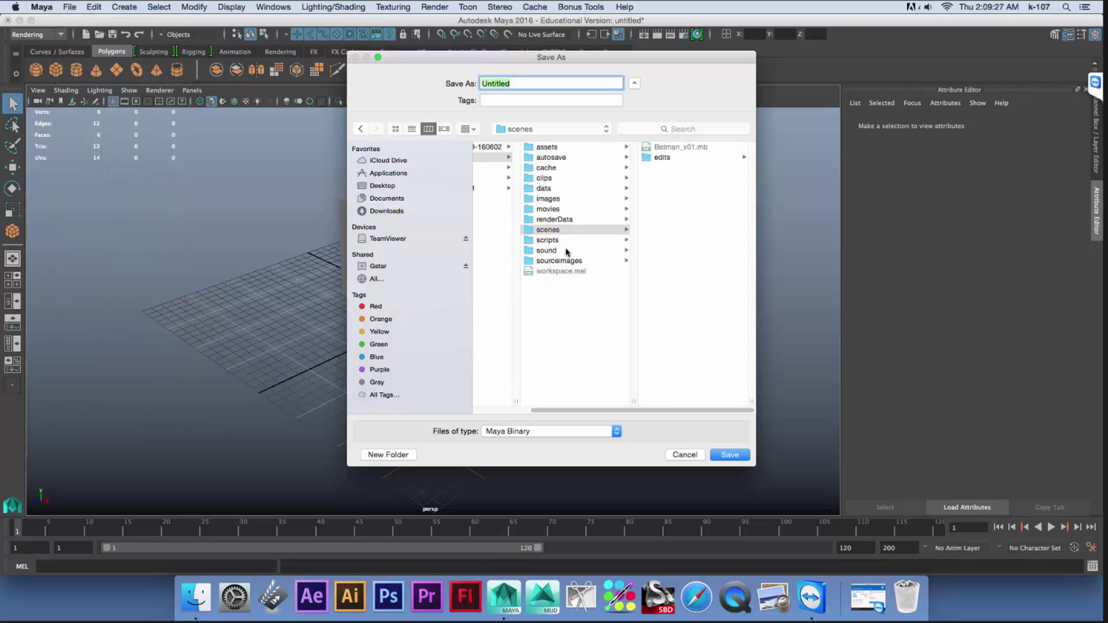
drag(668, 412, 612, 412)
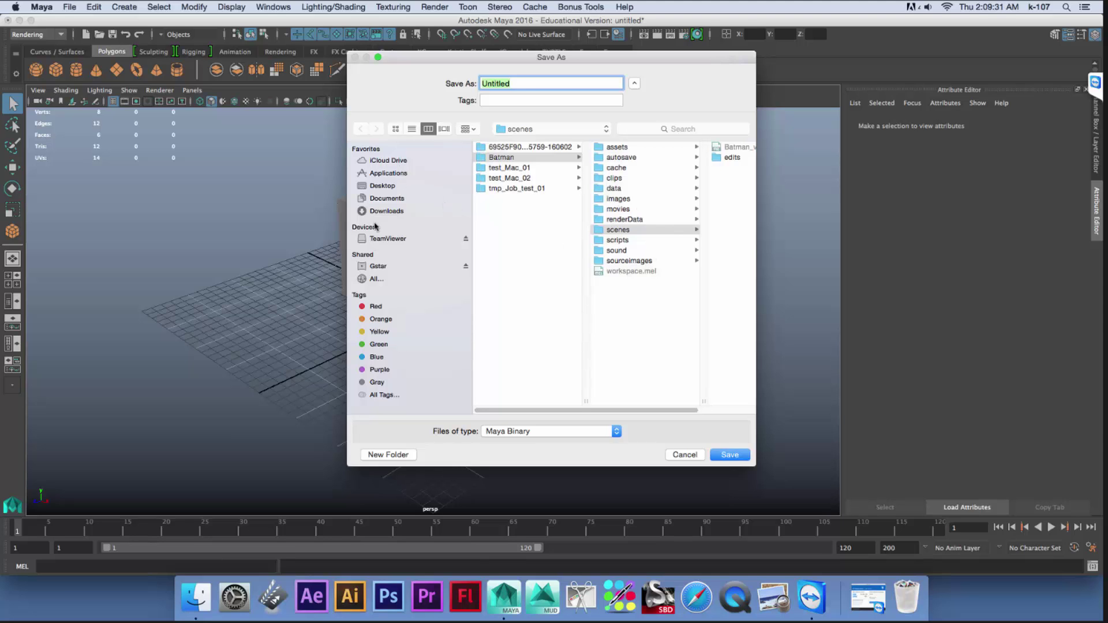
click(382, 186)
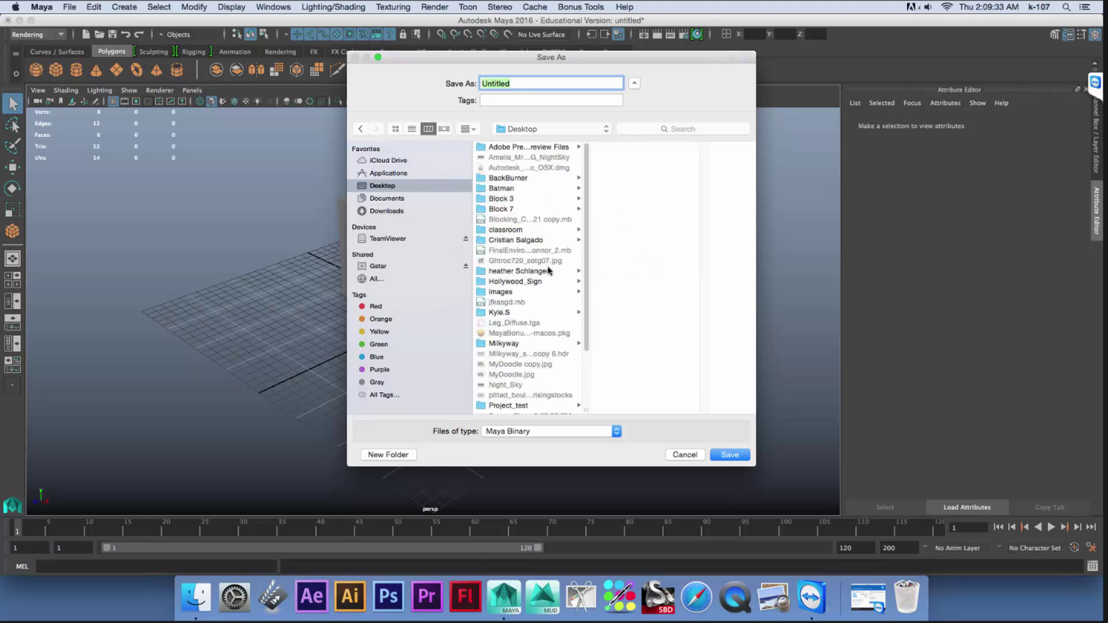
scroll(581, 300, down, 5)
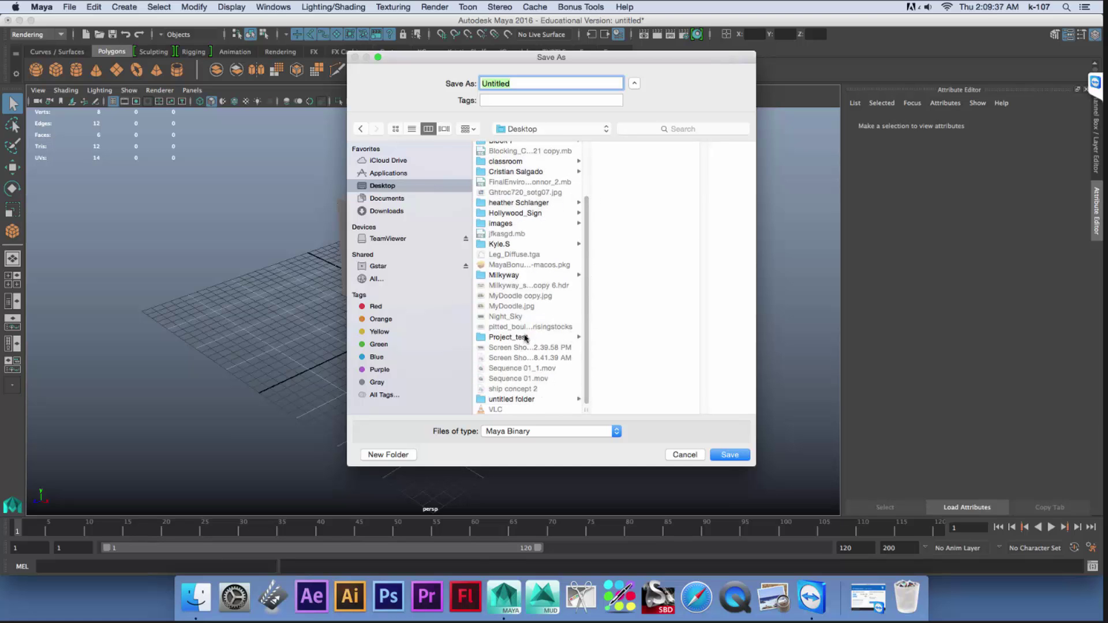
click(525, 338)
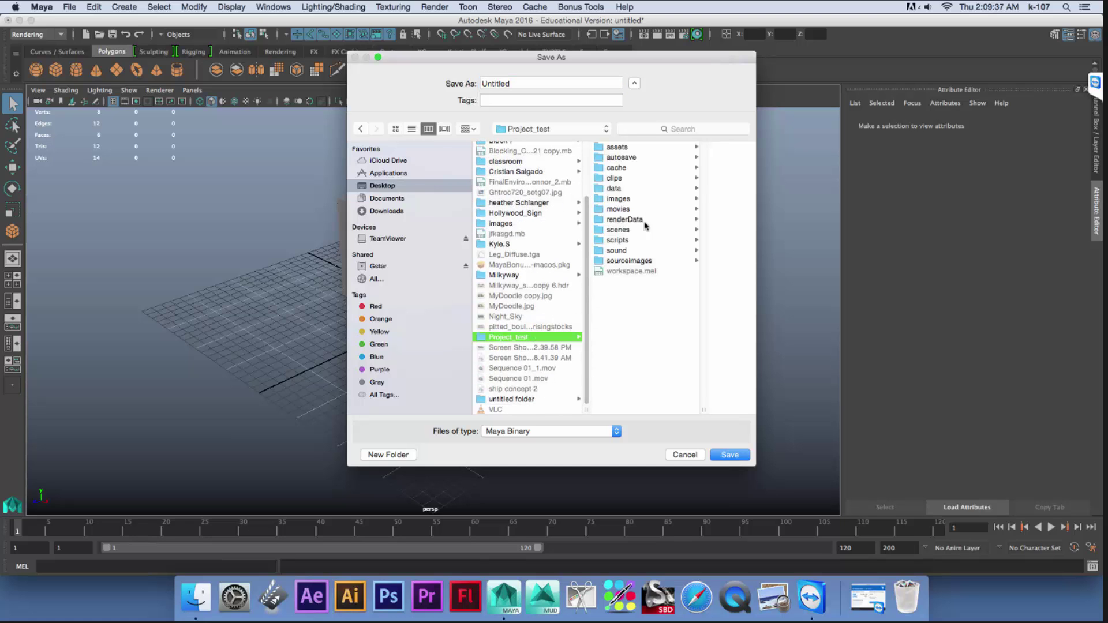
click(628, 234)
key(Tab)
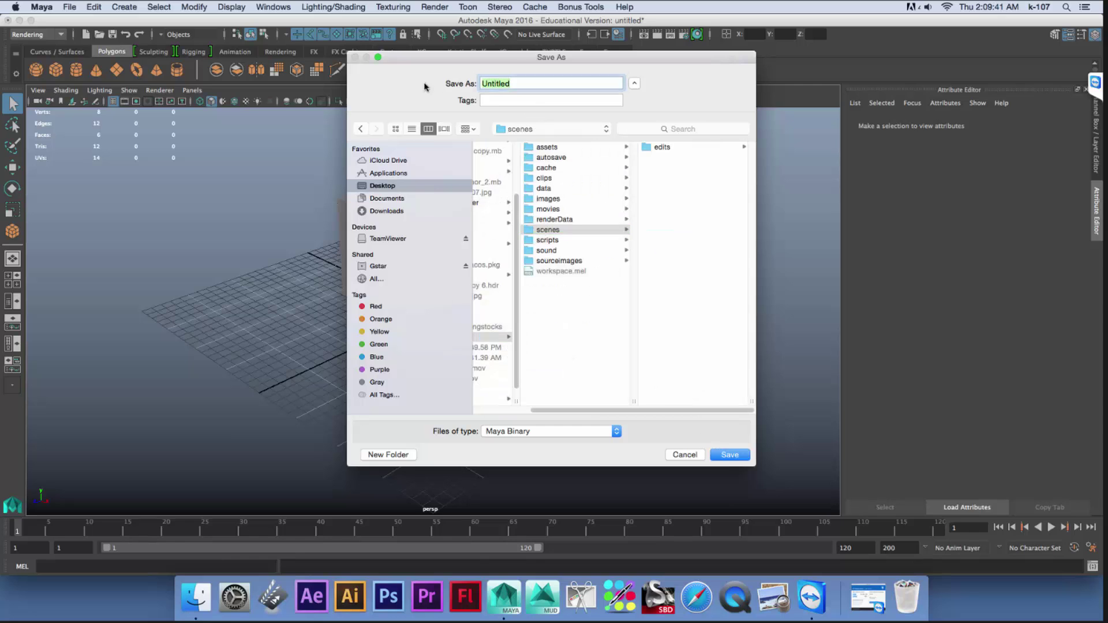
text(test_scene_v01)
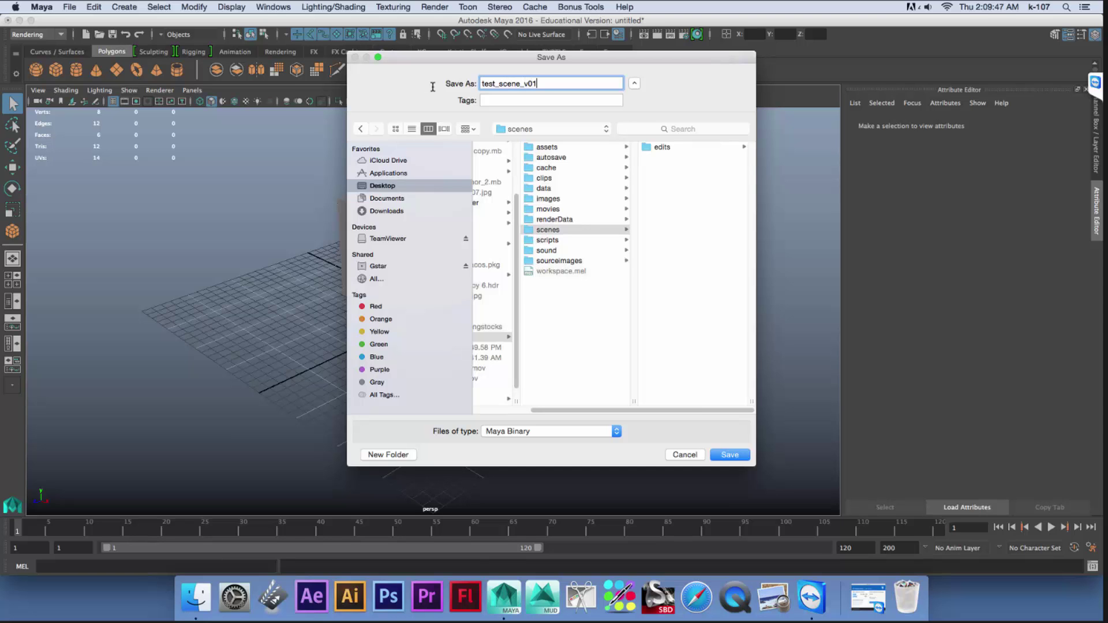
key(Return)
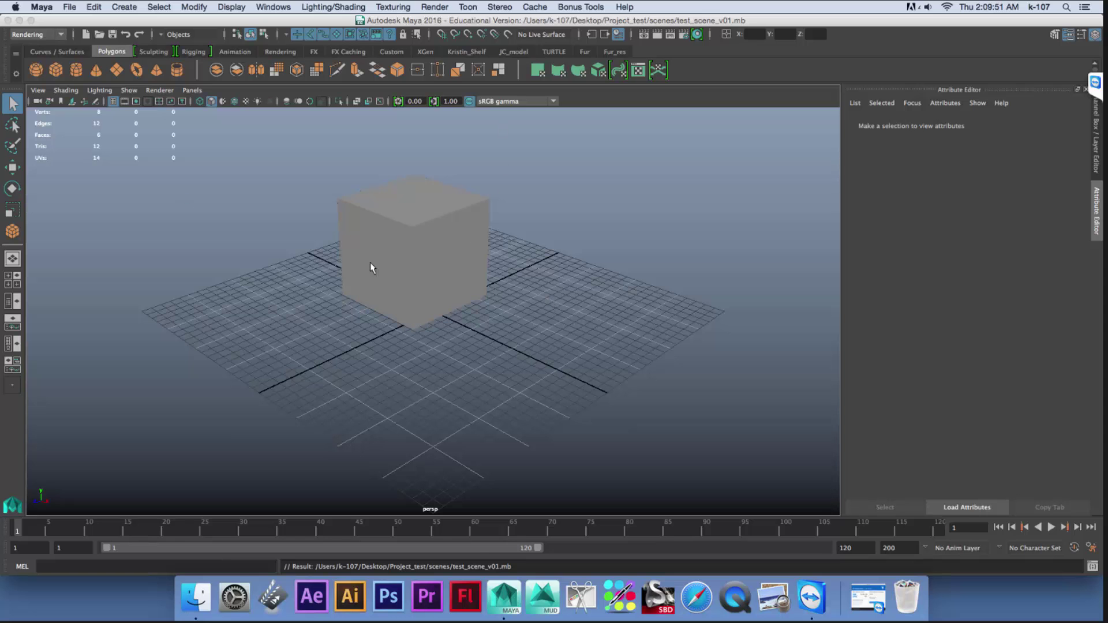
- Select the cube and inspect it from several angles in the perspective view
click(466, 263)
alt+drag(472, 283, 542, 209)
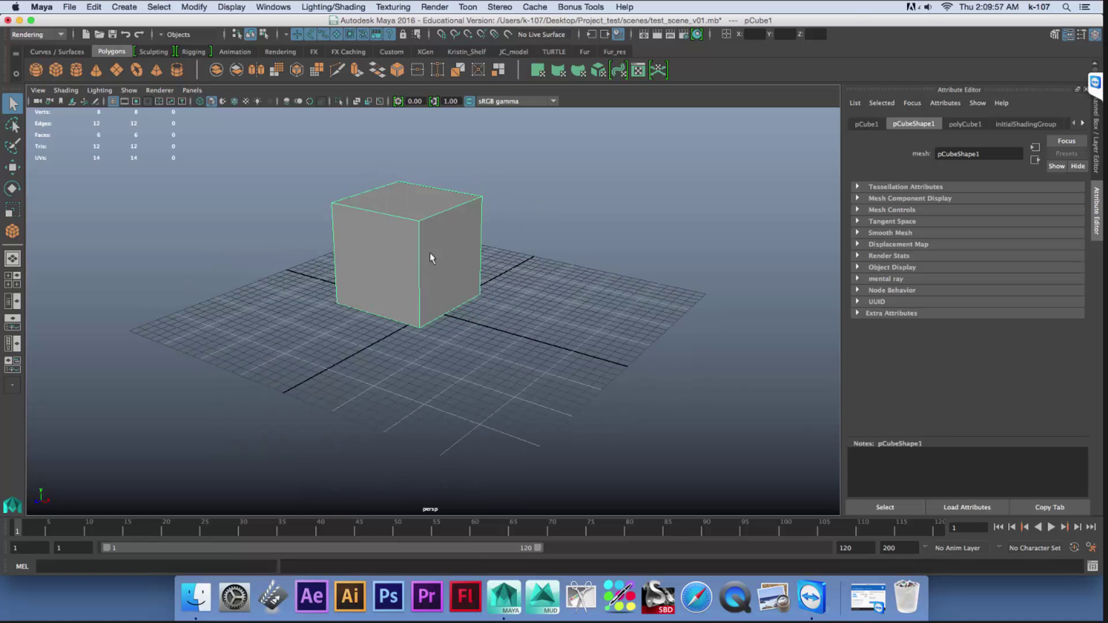
scroll(440, 250, up, 2)
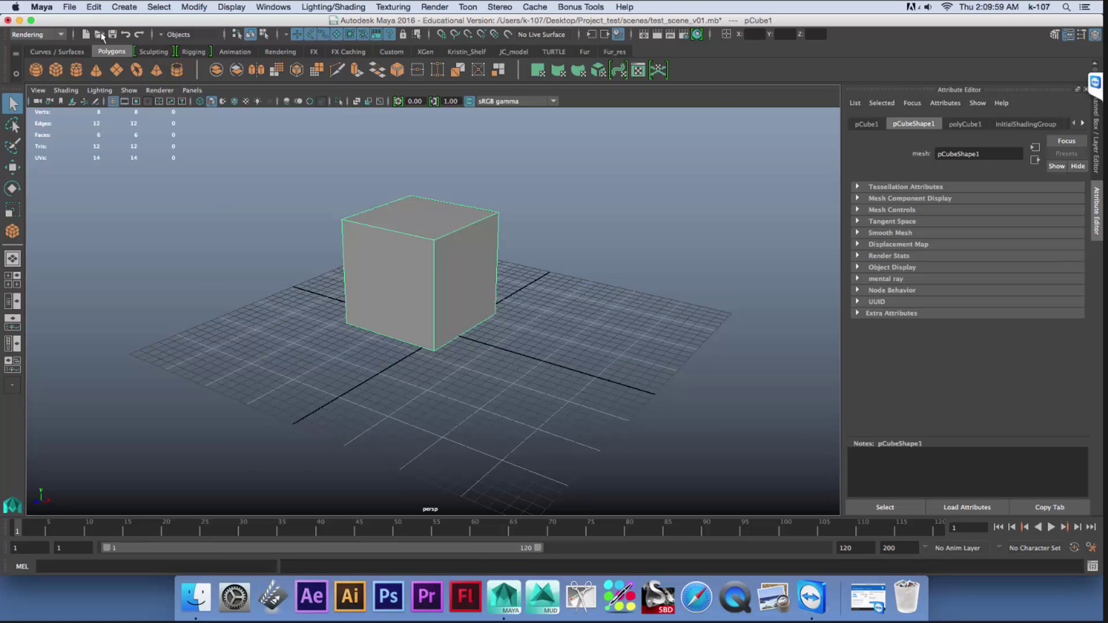
alt+drag(418, 270, 425, 270)
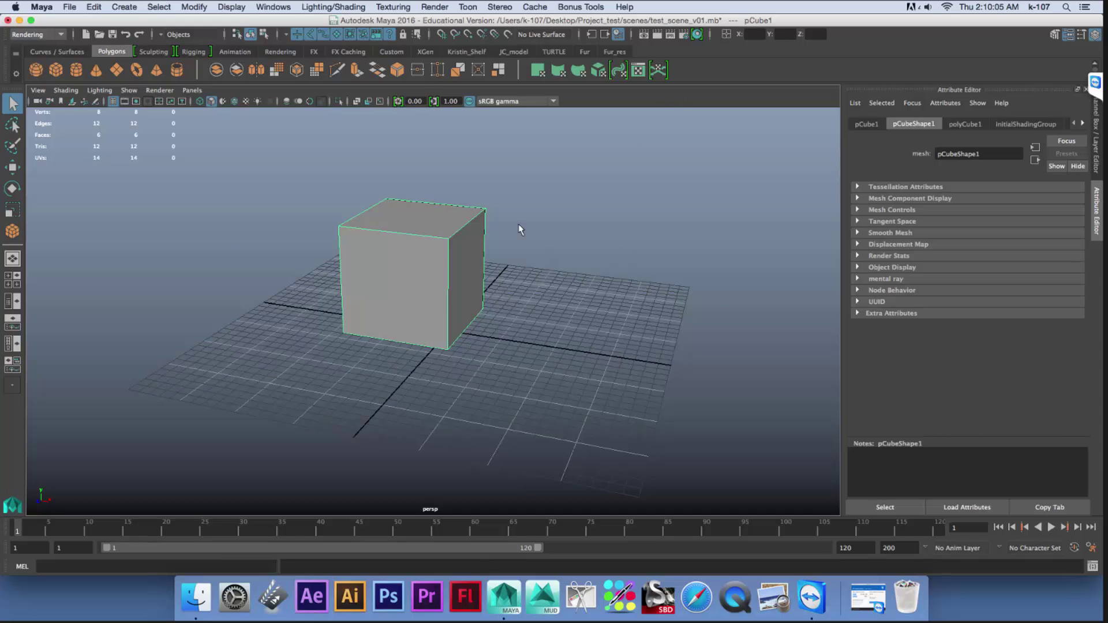
alt+drag(582, 268, 646, 156)
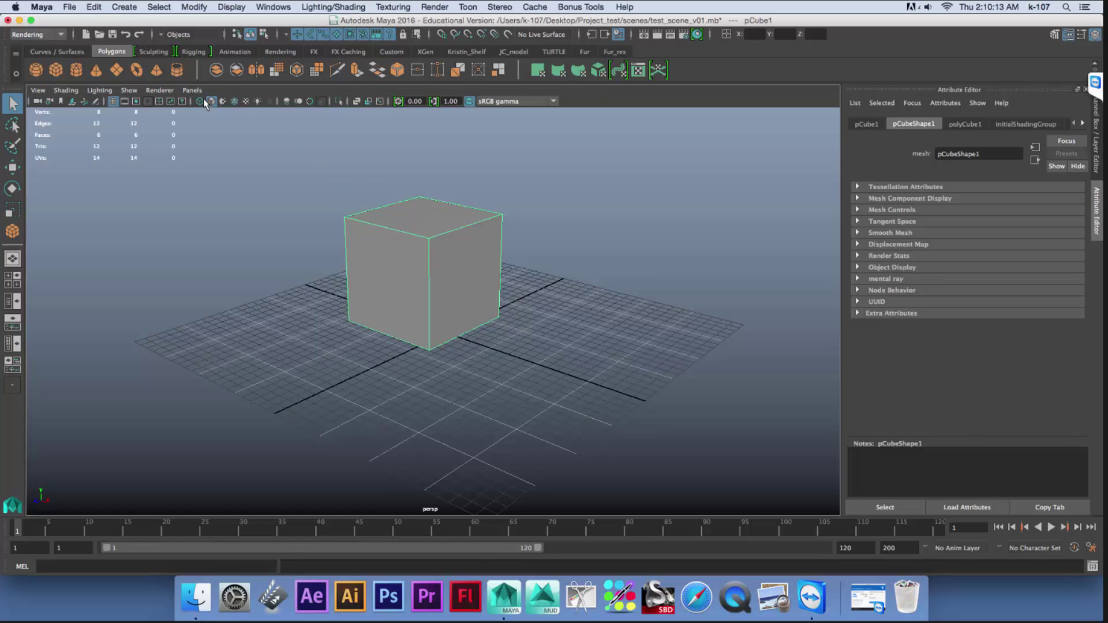
alt+drag(425, 207, 243, 196)
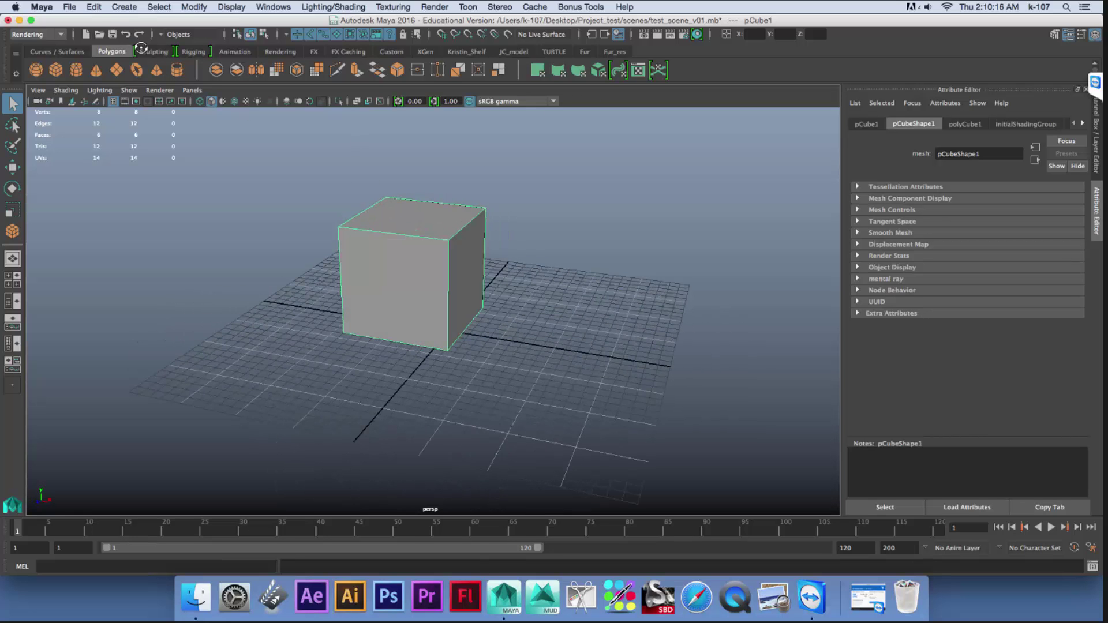
- Check the sourceimages and scenes folders of the Desktop's Batman folder and set Batman as the current project
click(69, 7)
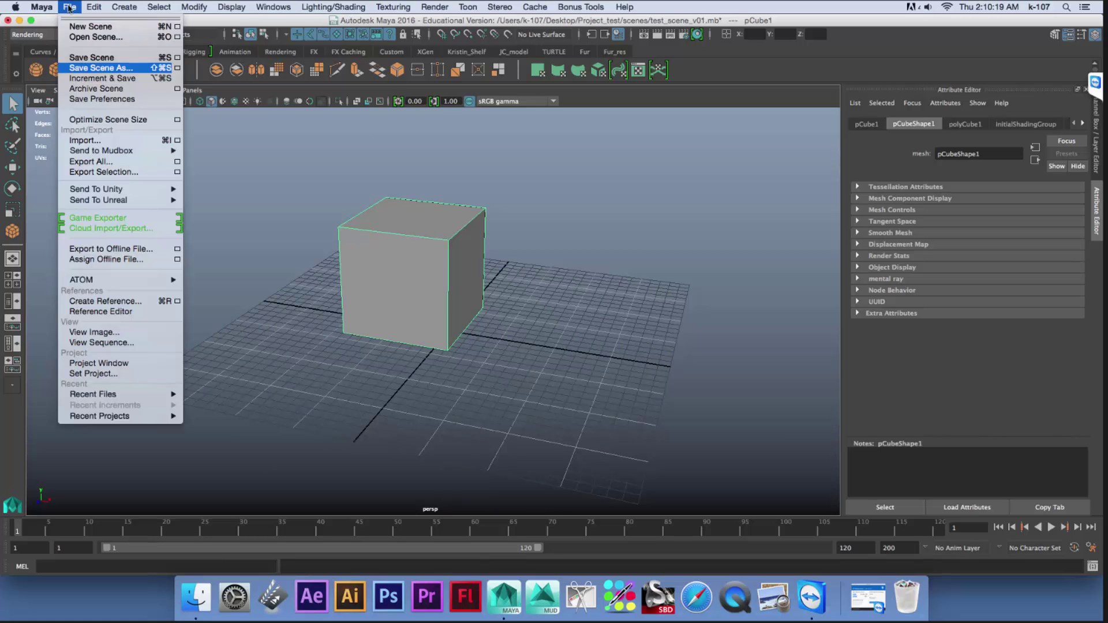
click(92, 375)
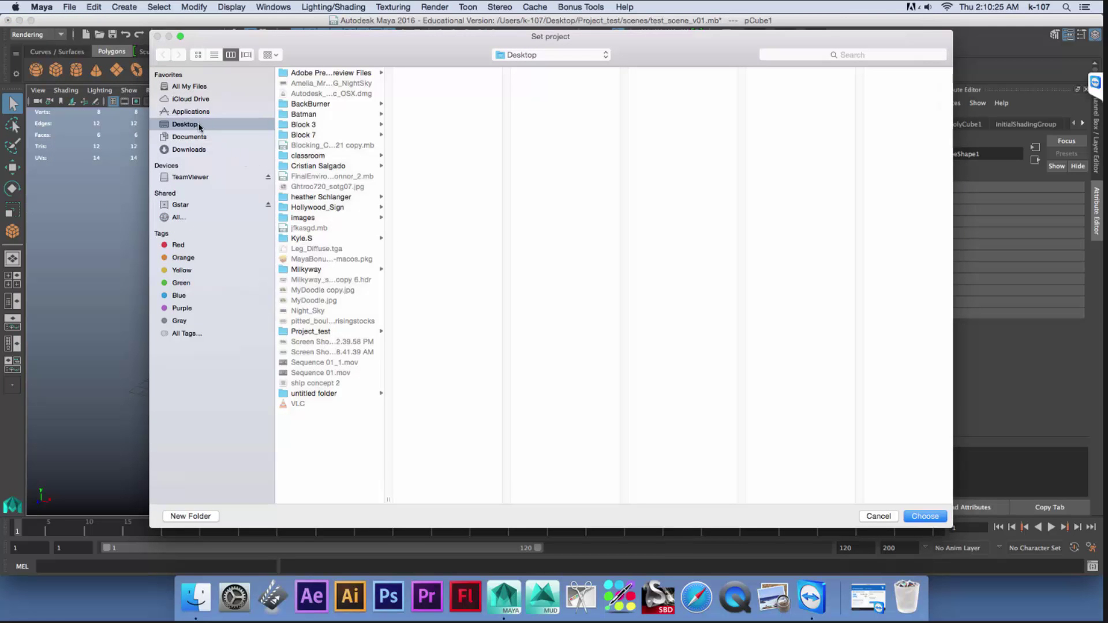
click(311, 115)
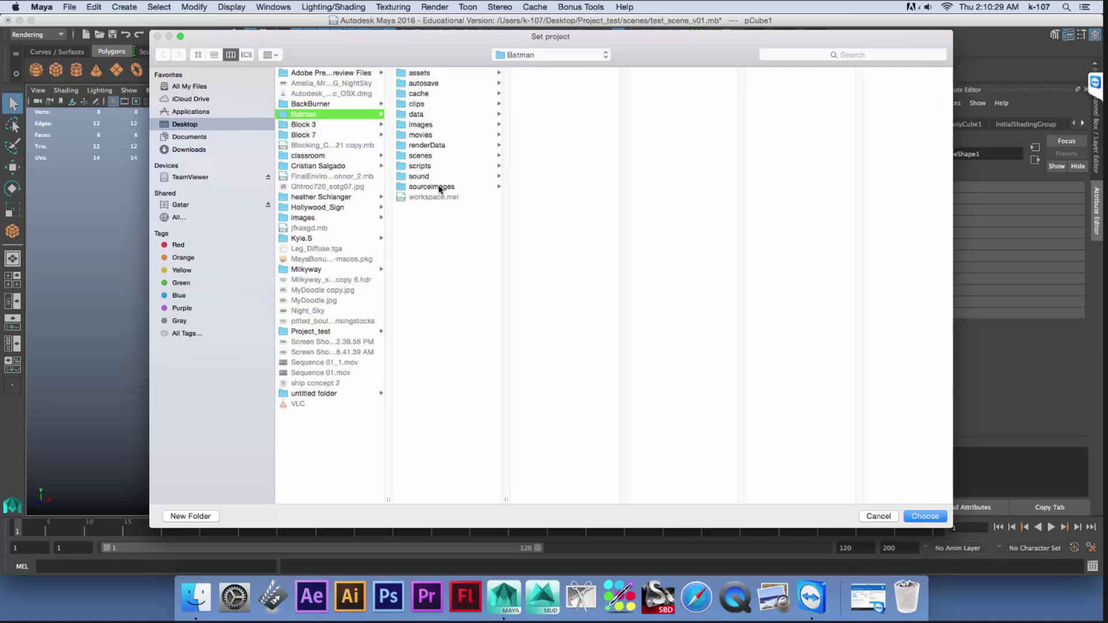
click(440, 188)
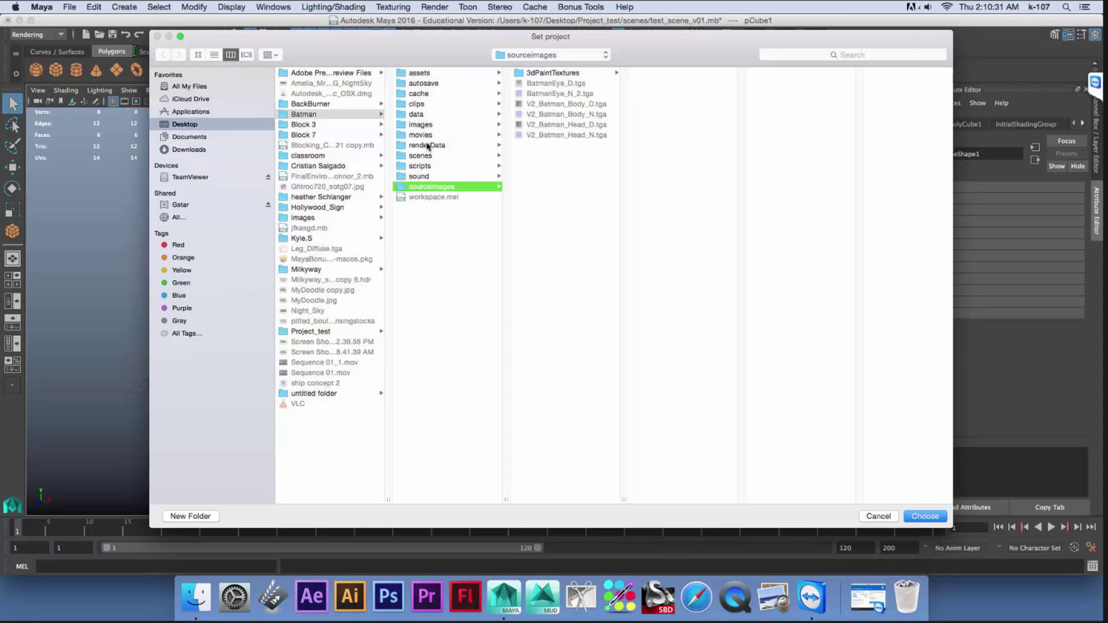
click(427, 156)
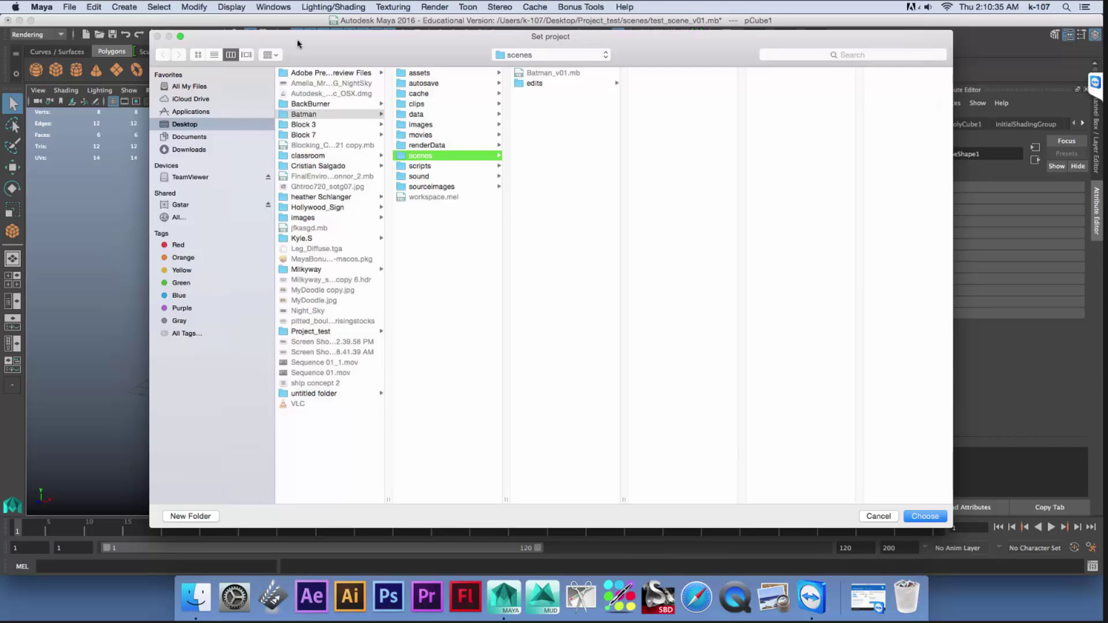
click(305, 115)
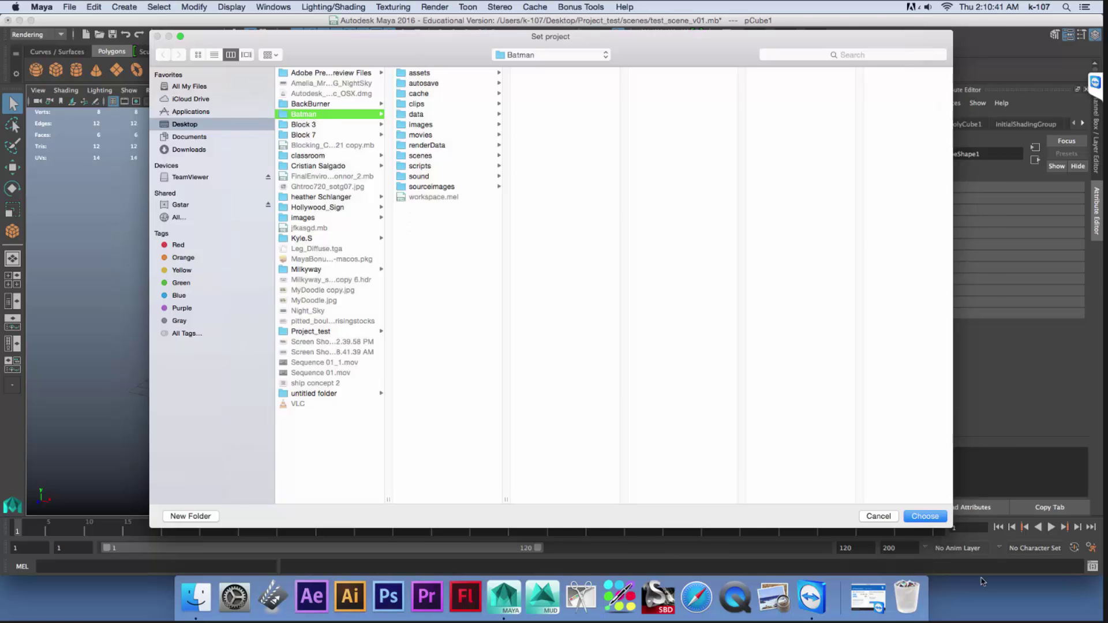
click(925, 516)
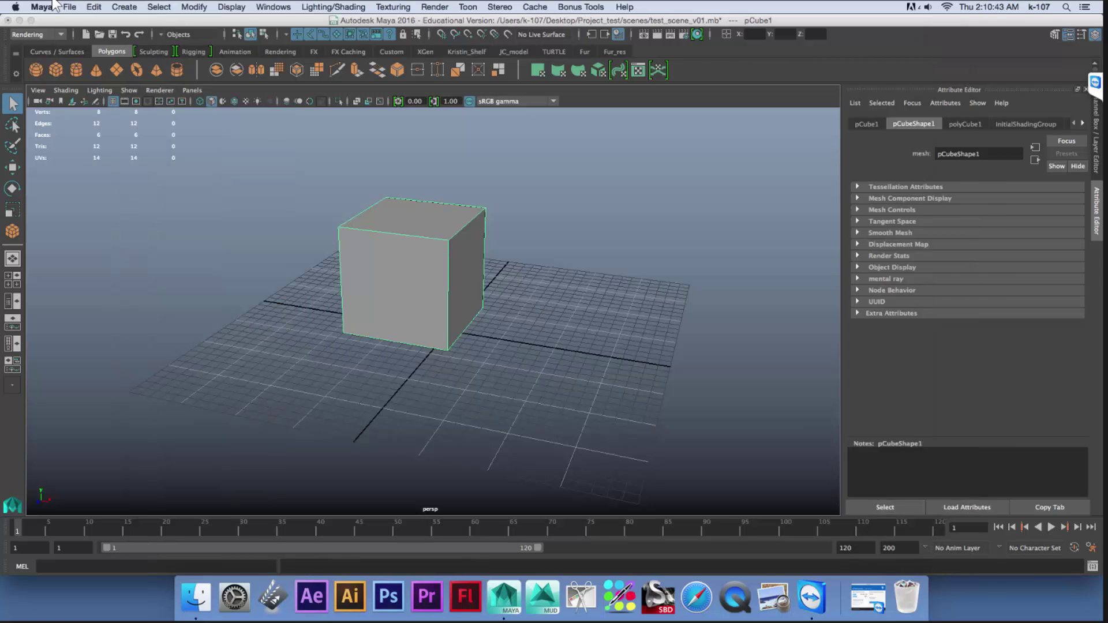
- Open Batman_v01.mb from the Batman project's scenes folder without saving changes to the cube scene
click(69, 7)
click(241, 120)
click(559, 73)
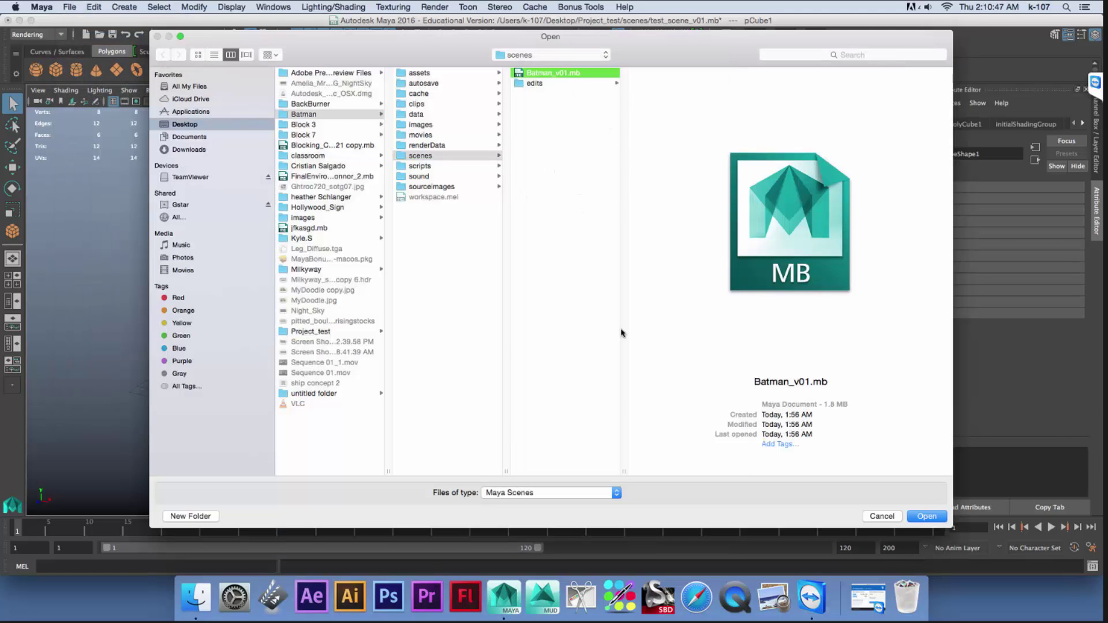
click(928, 517)
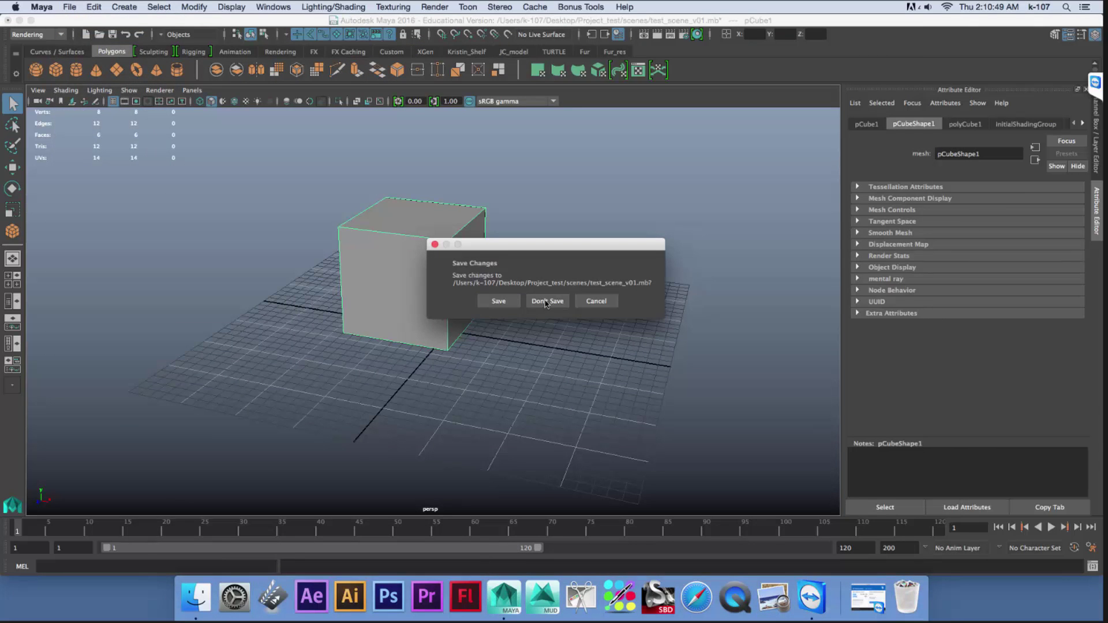
click(546, 302)
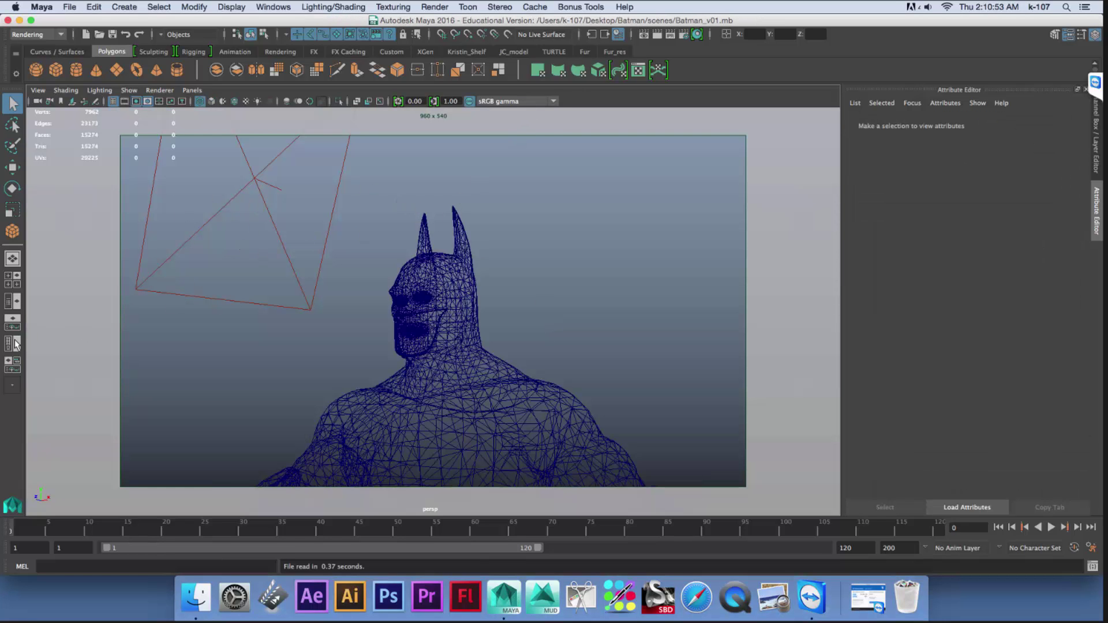
- Show the Hypershade beside the perspective view and examine the folder part of the BatmanEye_Mat1BM texture's image path
key(space)
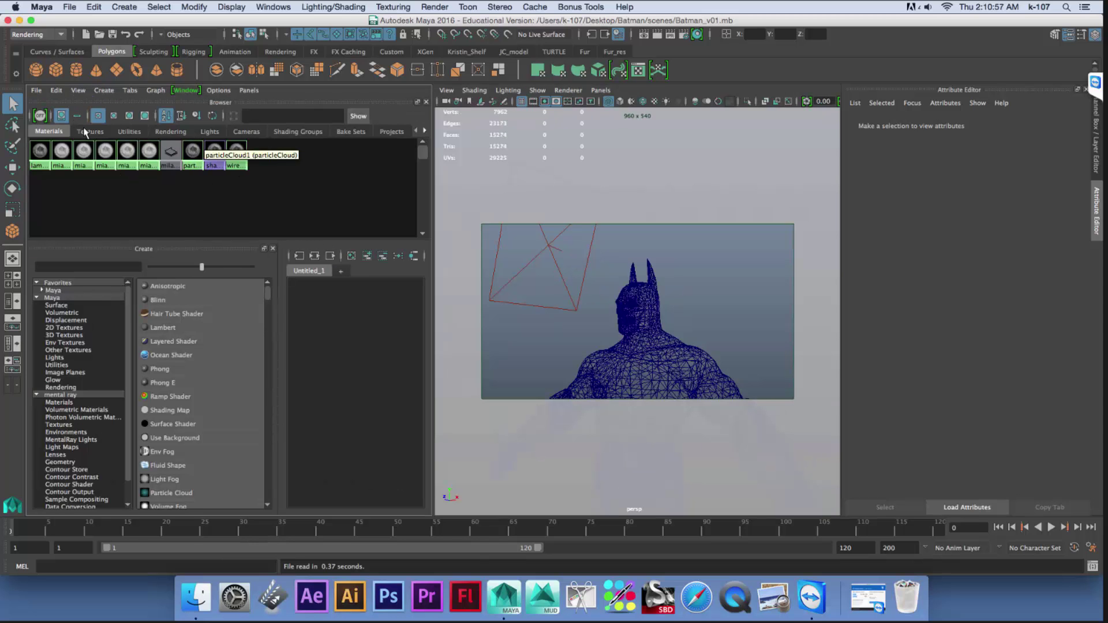
click(90, 132)
click(50, 161)
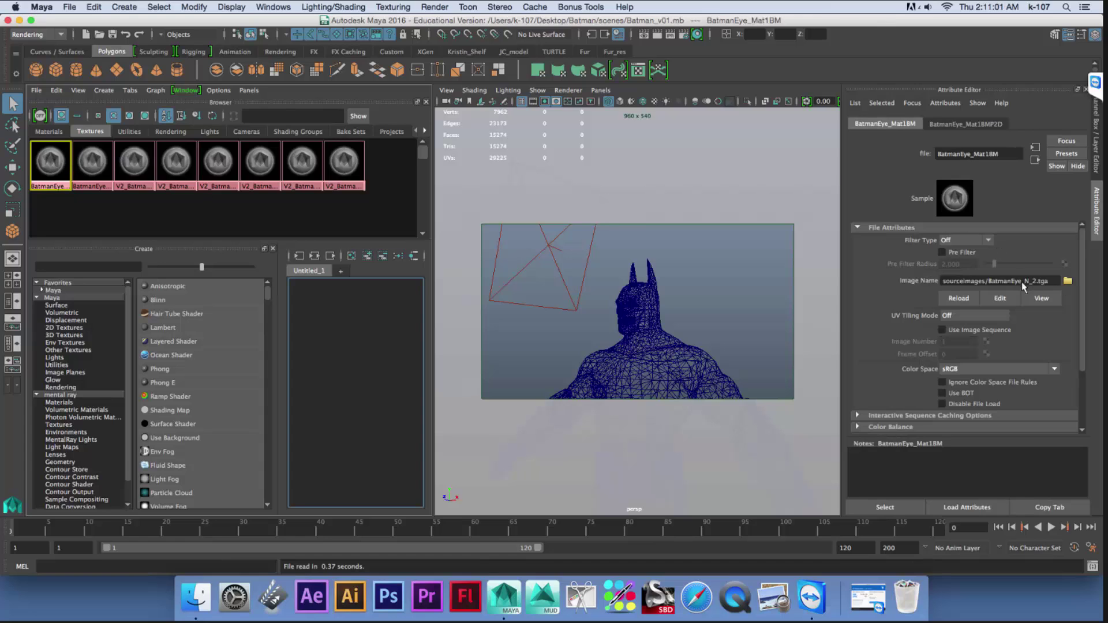
drag(1008, 281, 953, 277)
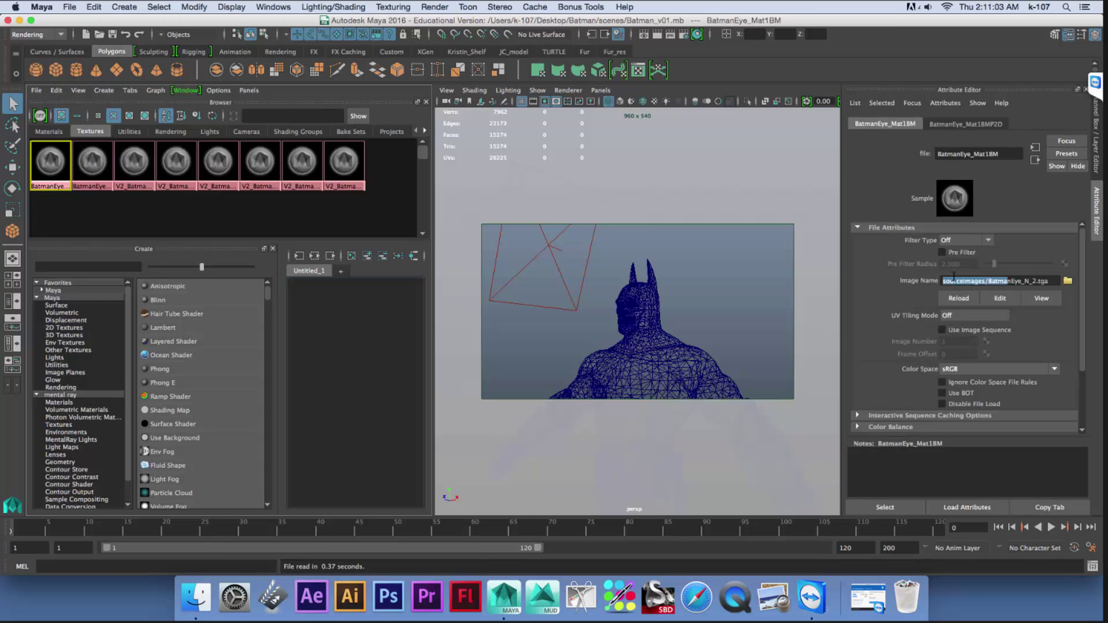
click(945, 281)
shift+click(936, 278)
click(938, 281)
drag(987, 281, 942, 282)
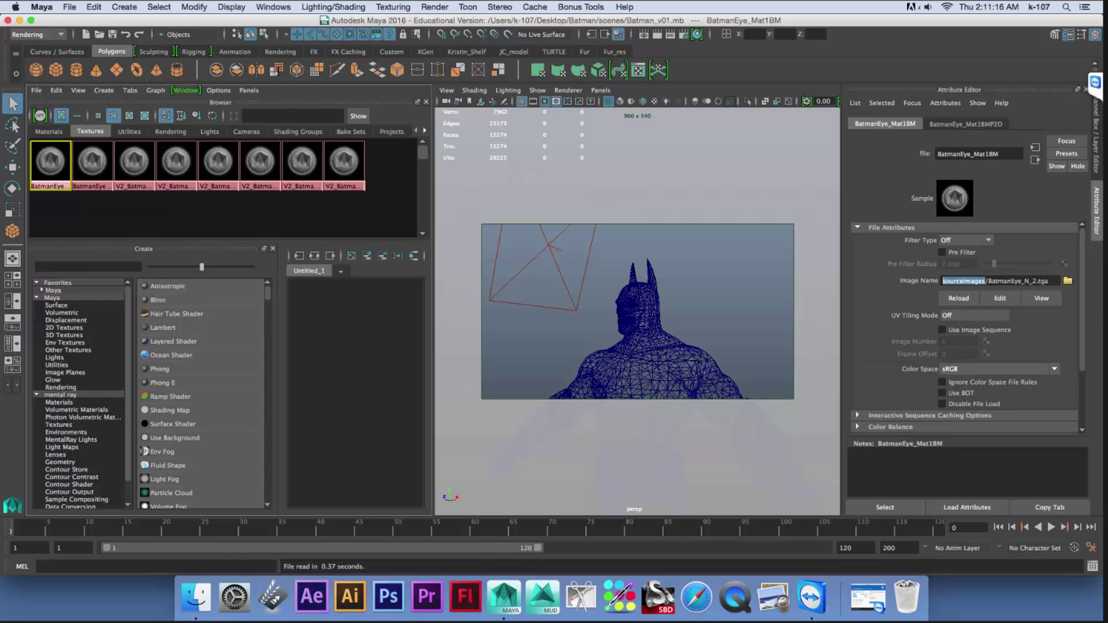
click(69, 8)
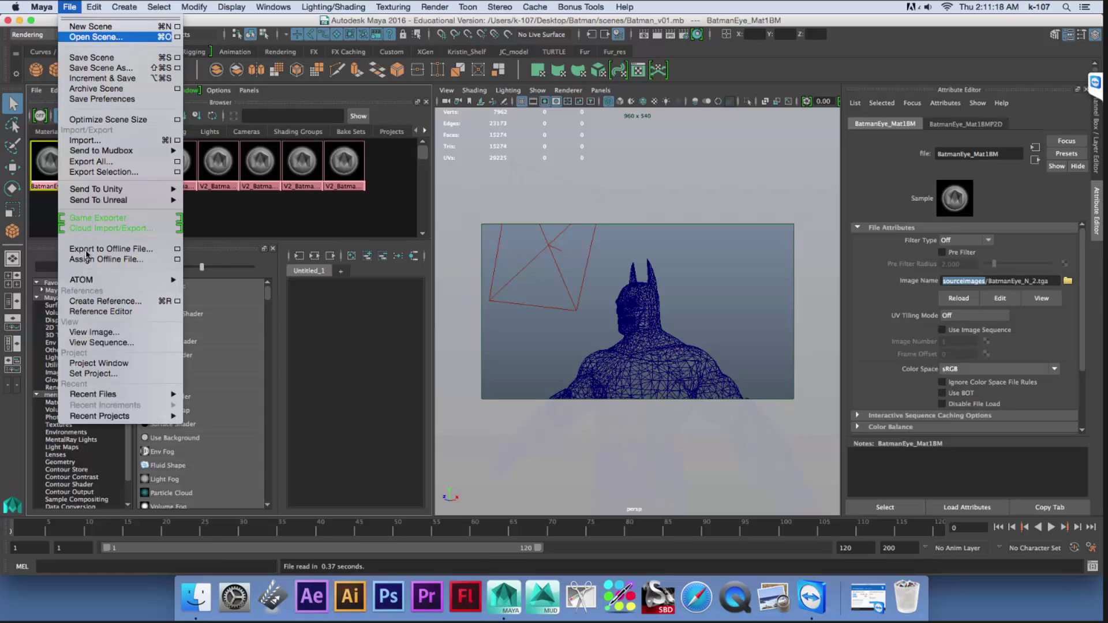
click(94, 374)
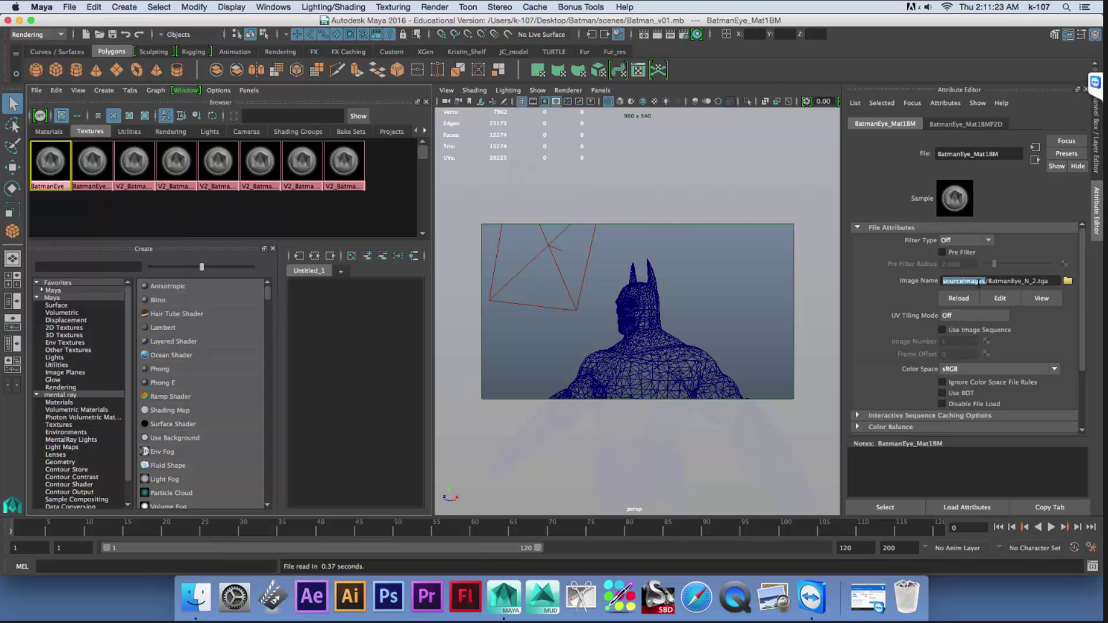
- Maximize the perspective view so that it replaces the split Hypershade layout
click(718, 172)
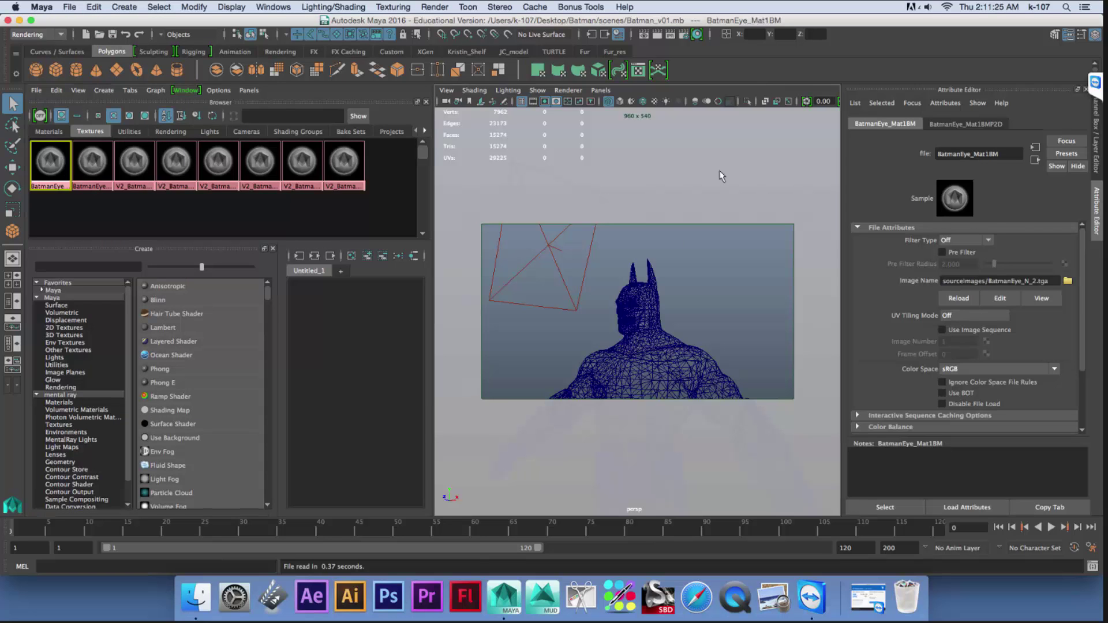
key(space)
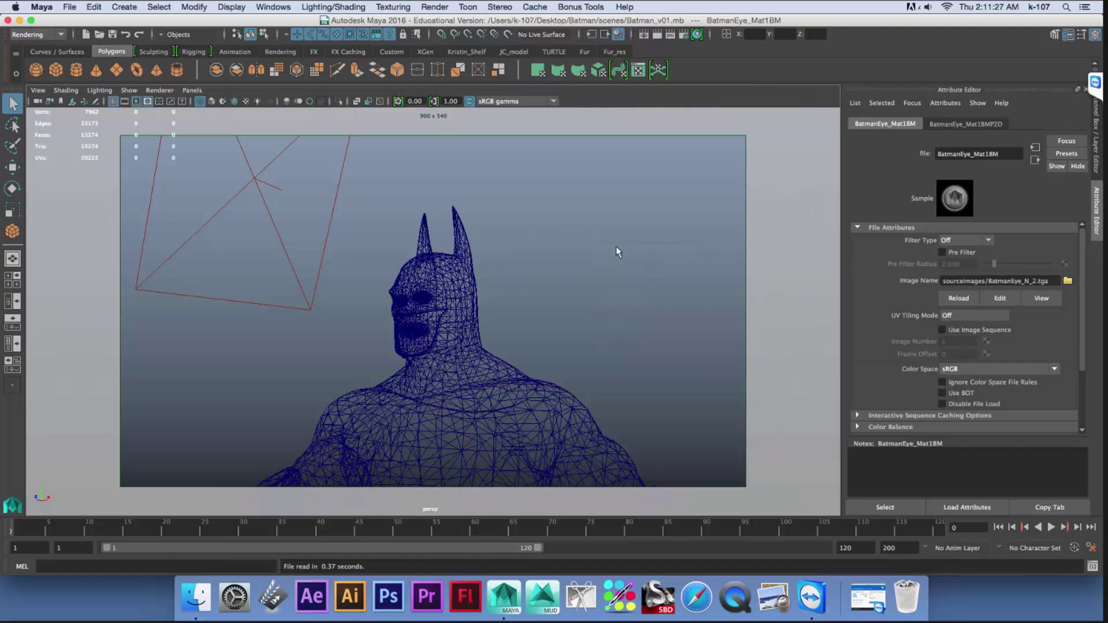